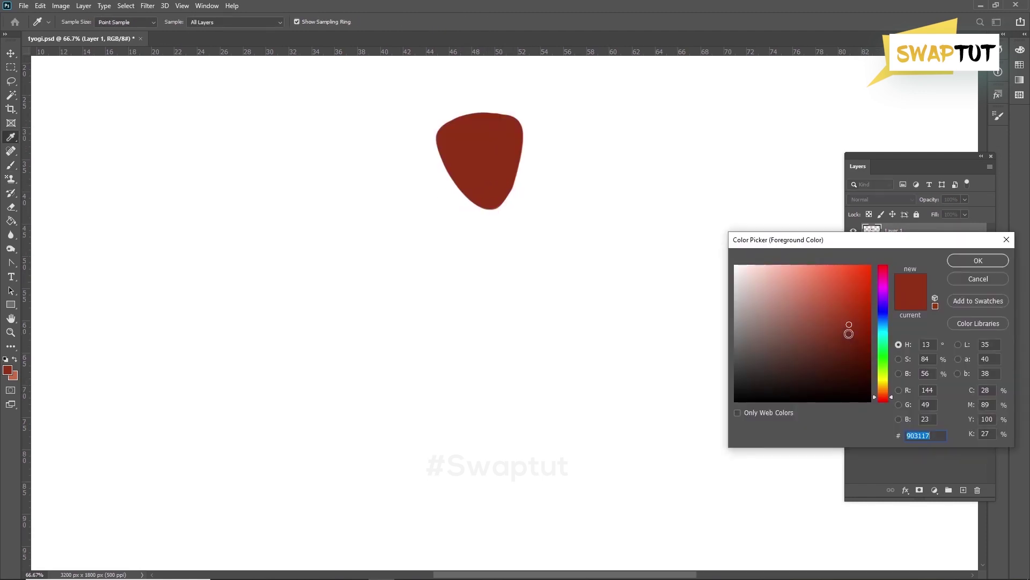
Step: Paint a dark red neck flaring at its base on a new layer beneath the head
{"action": "key", "text": "Return"}
{"action": "left_click", "coordinate": [904, 242]}
{"action": "left_click", "coordinate": [964, 490]}
{"action": "left_click", "coordinate": [854, 231]}
{"action": "left_click", "coordinate": [854, 235]}
{"action": "mouse_move", "coordinate": [474, 197]}
{"action": "left_mouse_down"}
{"action": "mouse_move", "coordinate": [475, 232]}
{"action": "mouse_move", "coordinate": [462, 237]}
{"action": "mouse_move", "coordinate": [502, 235]}
{"action": "mouse_move", "coordinate": [499, 221]}
{"action": "mouse_move", "coordinate": [474, 241]}
{"action": "mouse_move", "coordinate": [479, 232]}
{"action": "mouse_move", "coordinate": [465, 231]}
{"action": "mouse_move", "coordinate": [510, 221]}
{"action": "left_mouse_up"}
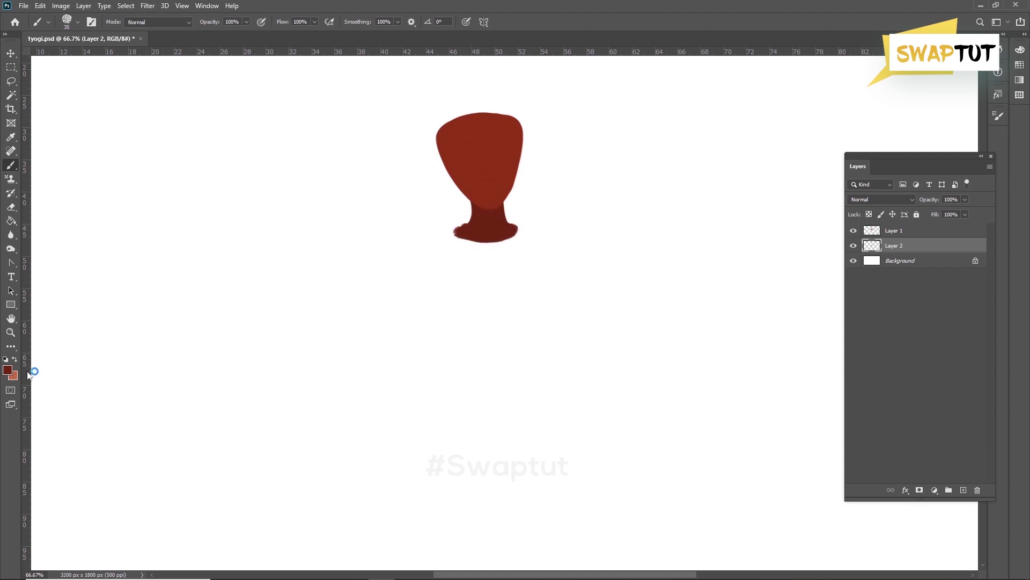
Step: Set the foreground colour to pink #ca6664 and brush a collar around the base of the neck
{"action": "left_click", "coordinate": [7, 370]}
{"action": "left_click", "coordinate": [853, 348]}
{"action": "left_click_drag", "start_coordinate": [861, 330], "coordinate": [860, 323]}
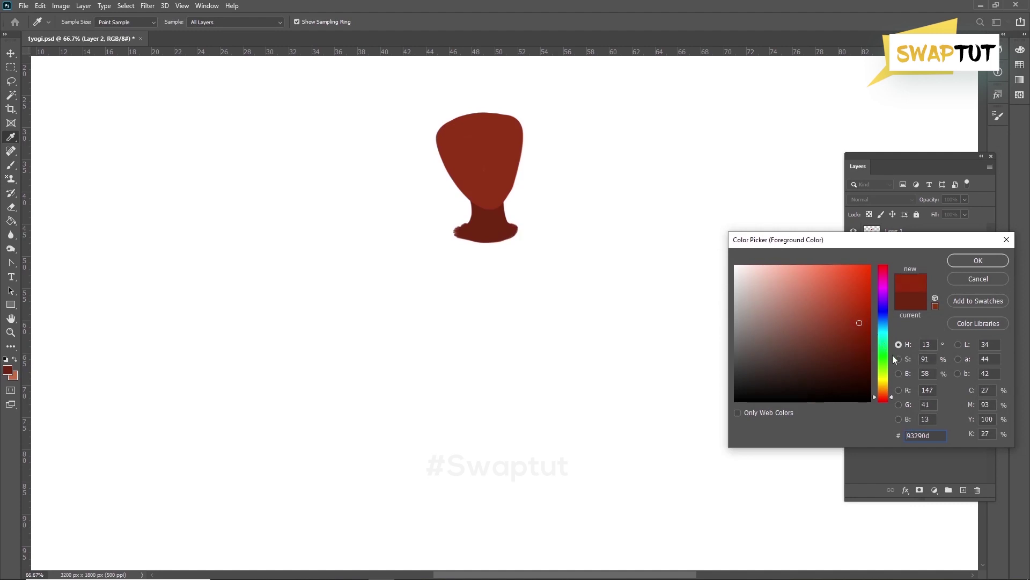
{"action": "left_click_drag", "start_coordinate": [887, 398], "coordinate": [888, 402]}
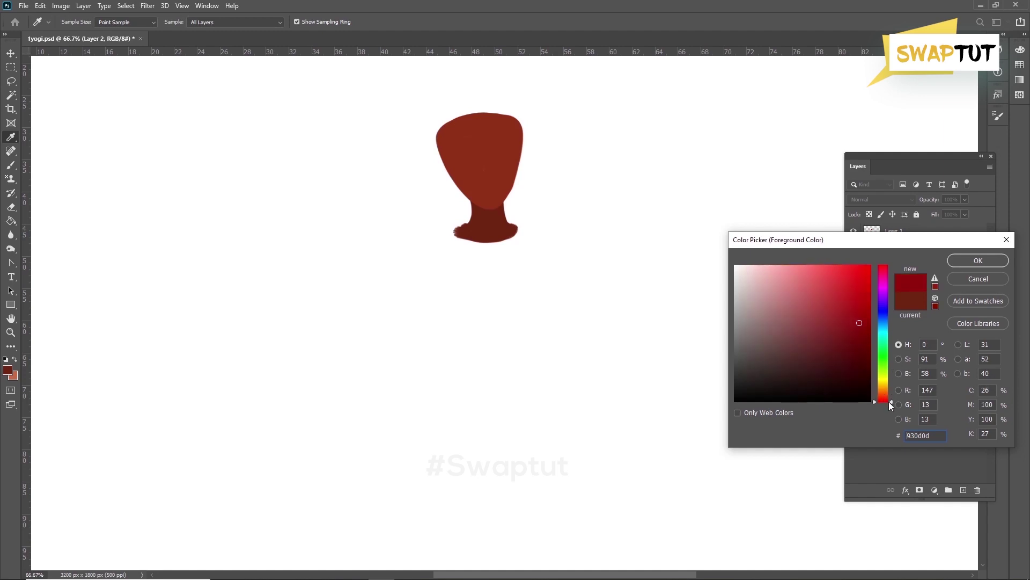
{"action": "left_click_drag", "start_coordinate": [852, 294], "coordinate": [804, 293]}
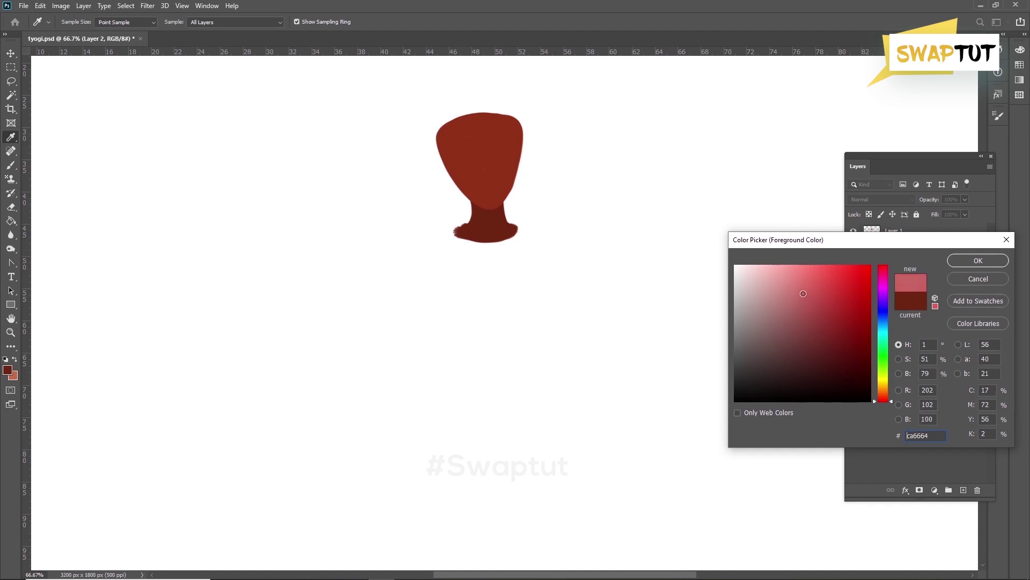
{"action": "left_click", "coordinate": [957, 261]}
{"action": "key", "text": "b"}
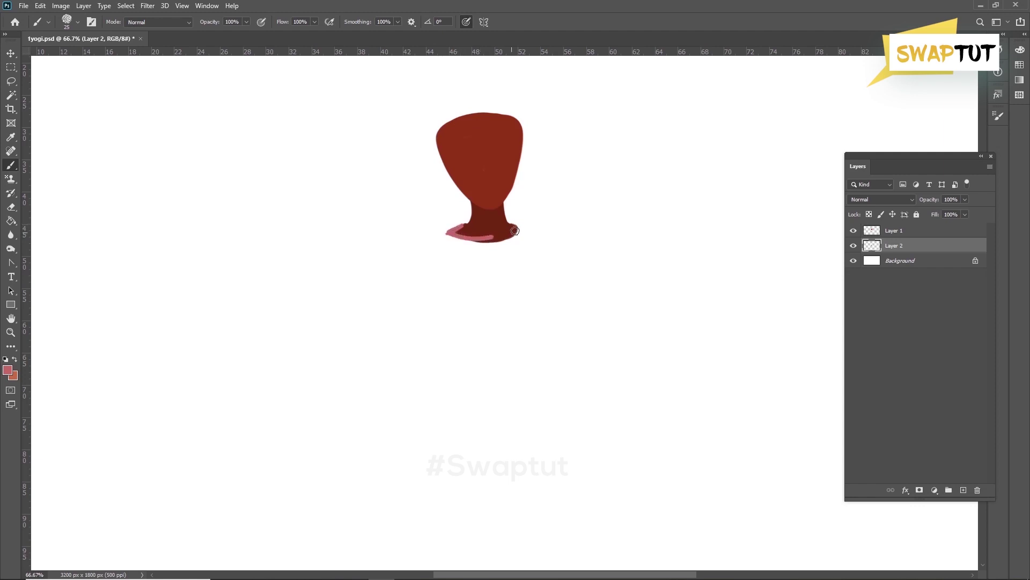
{"action": "key", "text": "ctrl+z"}
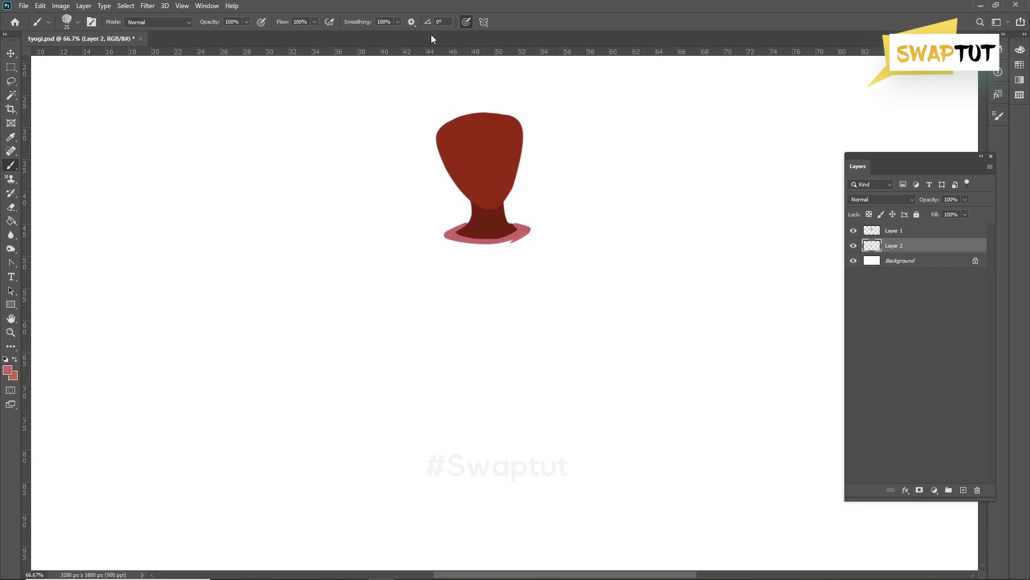
Step: Set the foreground colour to #ad615f and brush the outline of the shoulders and torso below the collar
{"action": "scroll", "coordinate": [552, 239], "scroll_direction": "down", "scroll_amount": 1}
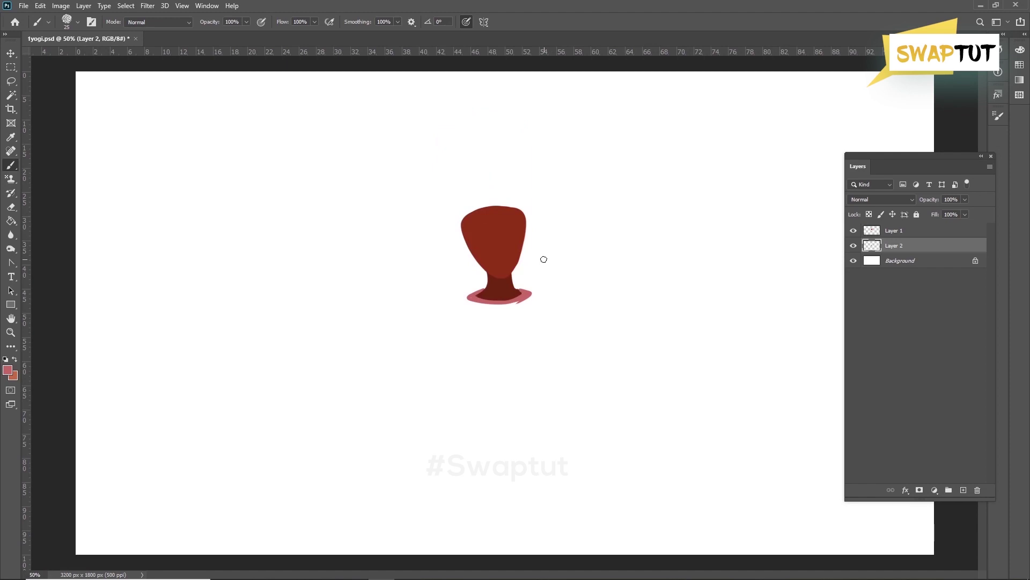
{"action": "left_click", "coordinate": [8, 370]}
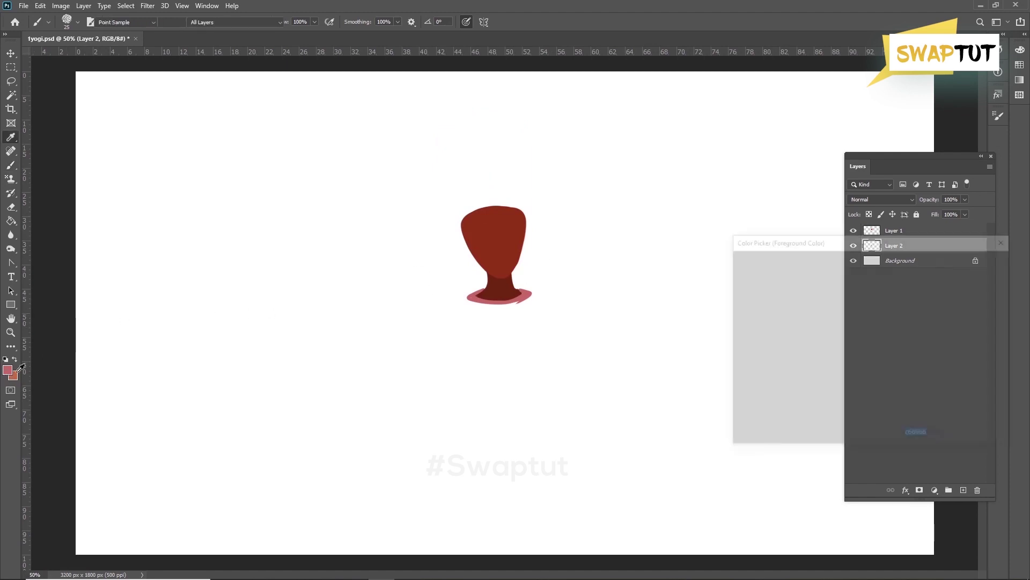
{"action": "left_click_drag", "start_coordinate": [798, 297], "coordinate": [796, 310]}
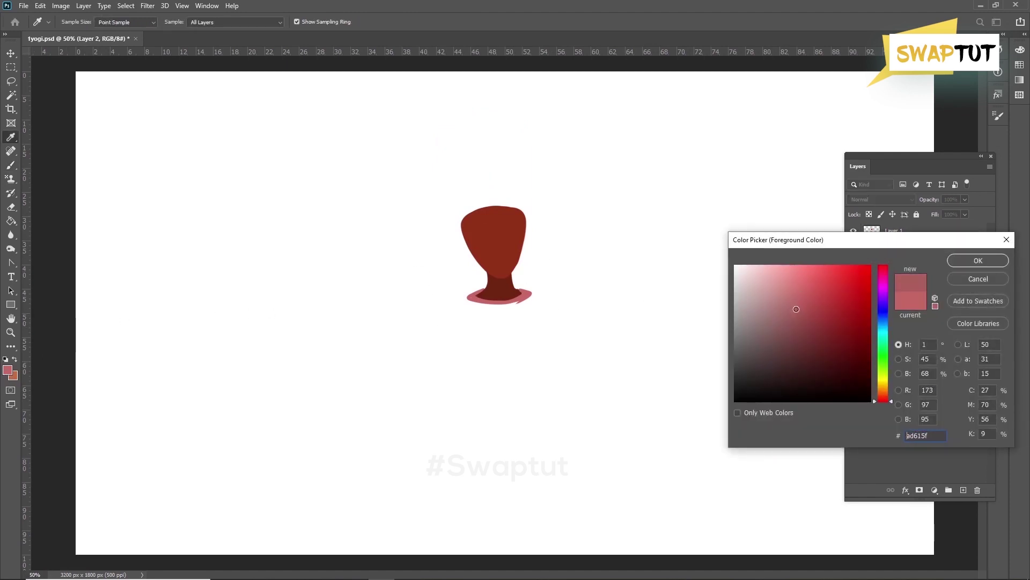
{"action": "left_click", "coordinate": [961, 260]}
{"action": "key", "text": "b"}
{"action": "left_click_drag", "start_coordinate": [468, 296], "coordinate": [471, 470]}
{"action": "mouse_move", "coordinate": [532, 293]}
{"action": "left_mouse_down"}
{"action": "mouse_move", "coordinate": [566, 299]}
{"action": "mouse_move", "coordinate": [558, 420]}
{"action": "mouse_move", "coordinate": [559, 387]}
{"action": "mouse_move", "coordinate": [524, 474]}
{"action": "mouse_move", "coordinate": [461, 432]}
{"action": "left_mouse_up"}
{"action": "key", "text": "ctrl+z"}
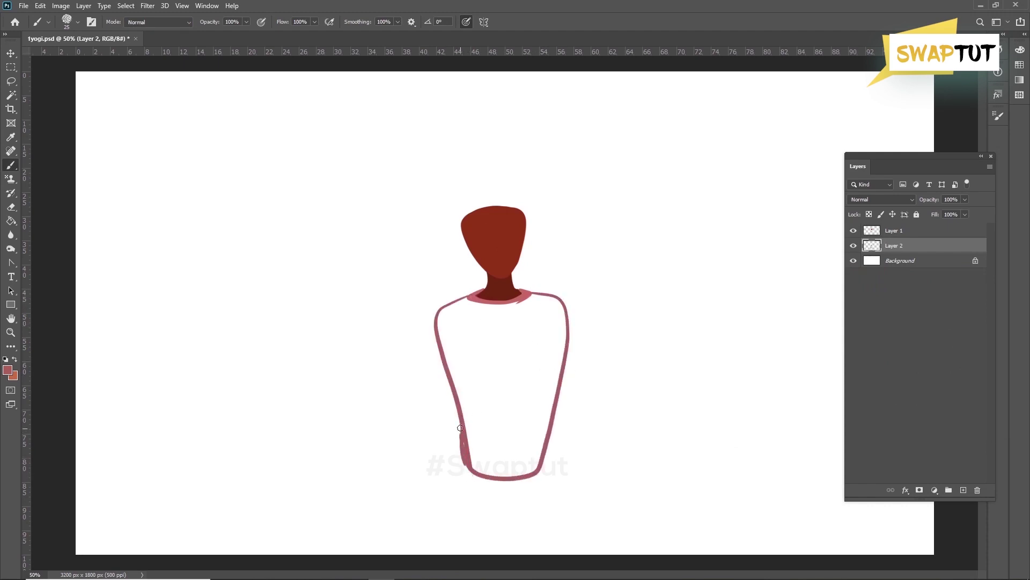
Step: Fill the torso outline with the brush enlarged to 70 px and extend the shirt's lower end
{"action": "mouse_move", "coordinate": [447, 331]}
{"action": "left_mouse_down"}
{"action": "mouse_move", "coordinate": [481, 307]}
{"action": "mouse_move", "coordinate": [458, 299]}
{"action": "mouse_move", "coordinate": [557, 298]}
{"action": "mouse_move", "coordinate": [567, 321]}
{"action": "mouse_move", "coordinate": [531, 454]}
{"action": "mouse_move", "coordinate": [540, 443]}
{"action": "mouse_move", "coordinate": [521, 307]}
{"action": "mouse_move", "coordinate": [545, 410]}
{"action": "mouse_move", "coordinate": [541, 304]}
{"action": "mouse_move", "coordinate": [538, 412]}
{"action": "mouse_move", "coordinate": [456, 313]}
{"action": "mouse_move", "coordinate": [525, 367]}
{"action": "mouse_move", "coordinate": [478, 437]}
{"action": "mouse_move", "coordinate": [460, 397]}
{"action": "mouse_move", "coordinate": [461, 426]}
{"action": "mouse_move", "coordinate": [475, 383]}
{"action": "mouse_move", "coordinate": [488, 385]}
{"action": "mouse_move", "coordinate": [491, 448]}
{"action": "mouse_move", "coordinate": [452, 367]}
{"action": "mouse_move", "coordinate": [454, 460]}
{"action": "mouse_move", "coordinate": [537, 447]}
{"action": "mouse_move", "coordinate": [510, 441]}
{"action": "mouse_move", "coordinate": [501, 468]}
{"action": "mouse_move", "coordinate": [487, 392]}
{"action": "mouse_move", "coordinate": [454, 494]}
{"action": "mouse_move", "coordinate": [534, 492]}
{"action": "mouse_move", "coordinate": [526, 468]}
{"action": "left_mouse_up"}
{"action": "key", "text": "bracketleft"}
{"action": "key", "text": "bracketleft"}
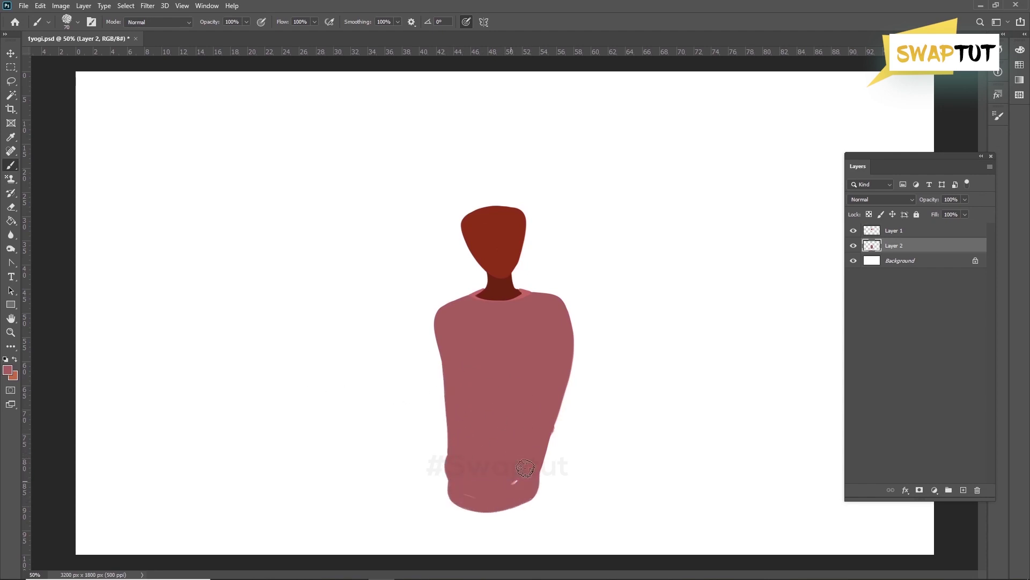
{"action": "mouse_move", "coordinate": [549, 422]}
{"action": "left_mouse_down"}
{"action": "mouse_move", "coordinate": [548, 497]}
{"action": "mouse_move", "coordinate": [523, 502]}
{"action": "left_mouse_up"}
Step: Erase along the torso's left edge to slim the waist, returning to the Brush tool at the end
{"action": "key", "text": "e"}
{"action": "mouse_move", "coordinate": [438, 369]}
{"action": "left_mouse_down"}
{"action": "mouse_move", "coordinate": [445, 407]}
{"action": "mouse_move", "coordinate": [432, 374]}
{"action": "left_mouse_up"}
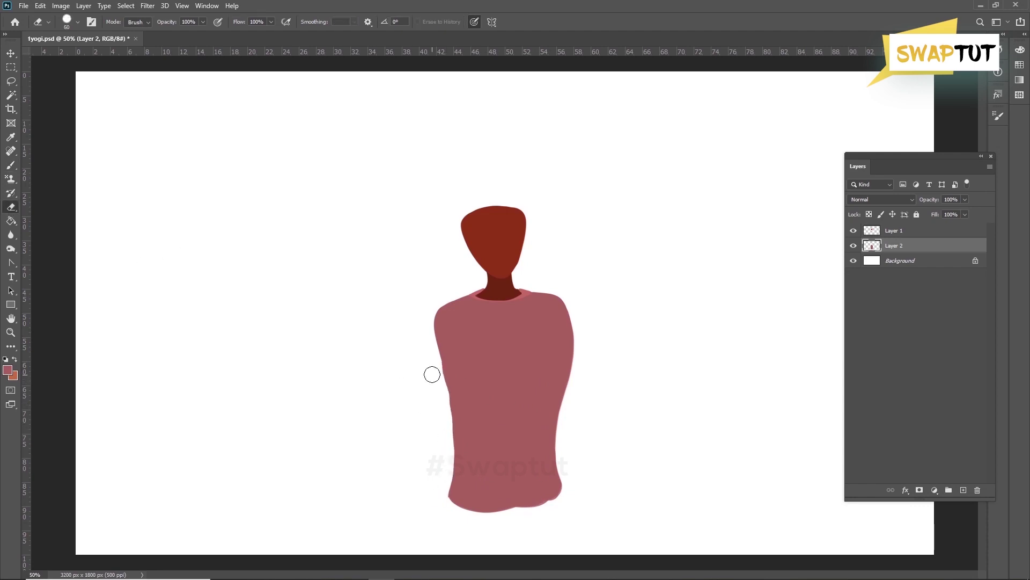
{"action": "mouse_move", "coordinate": [447, 421]}
{"action": "left_mouse_down"}
{"action": "mouse_move", "coordinate": [424, 486]}
{"action": "mouse_move", "coordinate": [469, 504]}
{"action": "left_mouse_up"}
{"action": "key", "text": "b"}
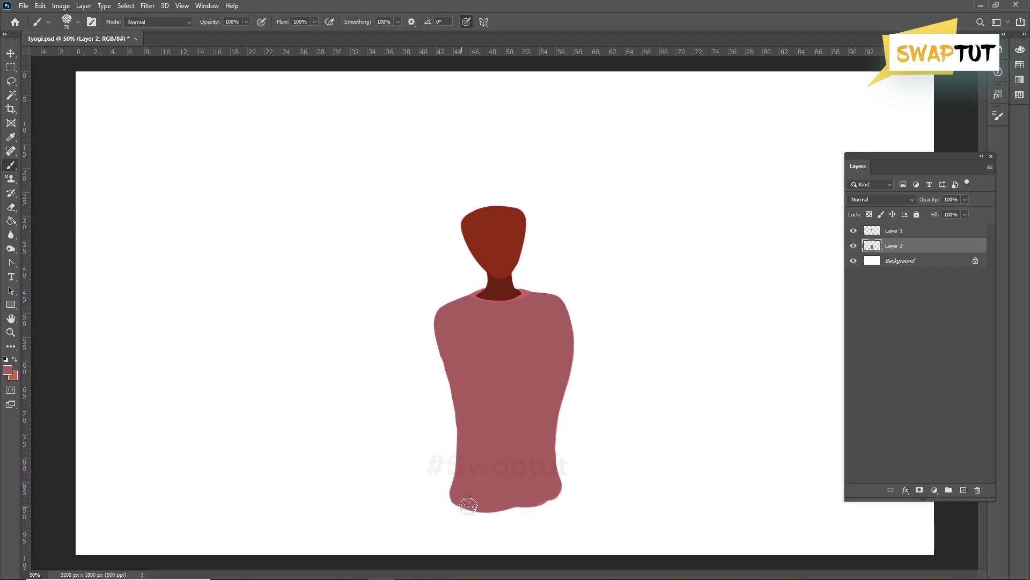
{"action": "key", "text": "ctrl+z"}
Step: Scale the head and torso layers down together and move them to the upper middle of the canvas
{"action": "left_click", "coordinate": [924, 231], "text": "shift"}
{"action": "left_click_drag", "start_coordinate": [560, 422], "coordinate": [528, 310]}
{"action": "key", "text": "ctrl+t"}
{"action": "left_click_drag", "start_coordinate": [584, 123], "coordinate": [543, 218]}
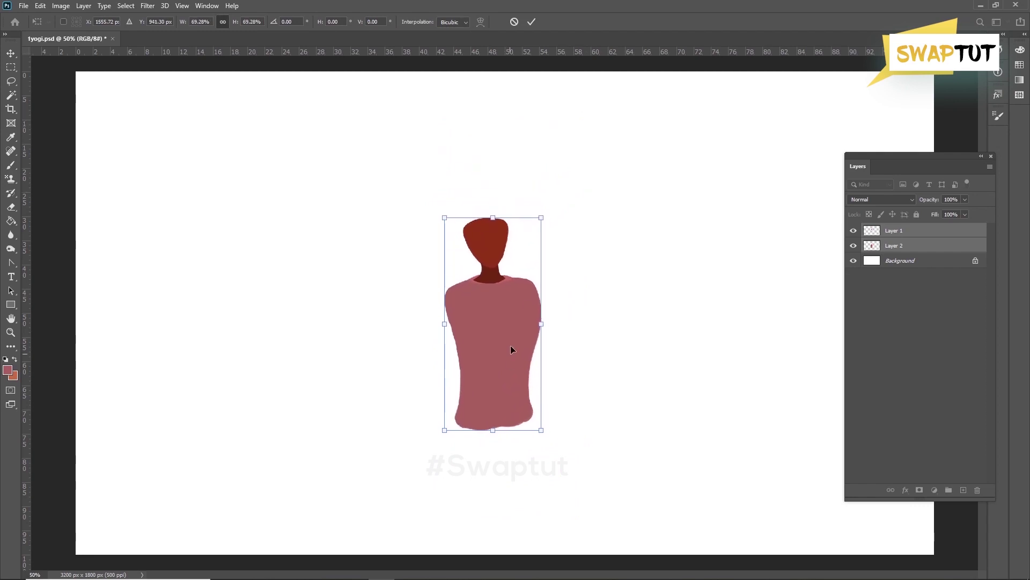
{"action": "left_click_drag", "start_coordinate": [510, 347], "coordinate": [521, 292]}
{"action": "left_click_drag", "start_coordinate": [552, 164], "coordinate": [542, 186]}
{"action": "left_click_drag", "start_coordinate": [516, 286], "coordinate": [511, 262]}
{"action": "key", "text": "Return"}
Step: Create a new layer beneath the torso layer and set the foreground colour to dark brown
{"action": "left_click", "coordinate": [912, 231]}
{"action": "left_click", "coordinate": [964, 490]}
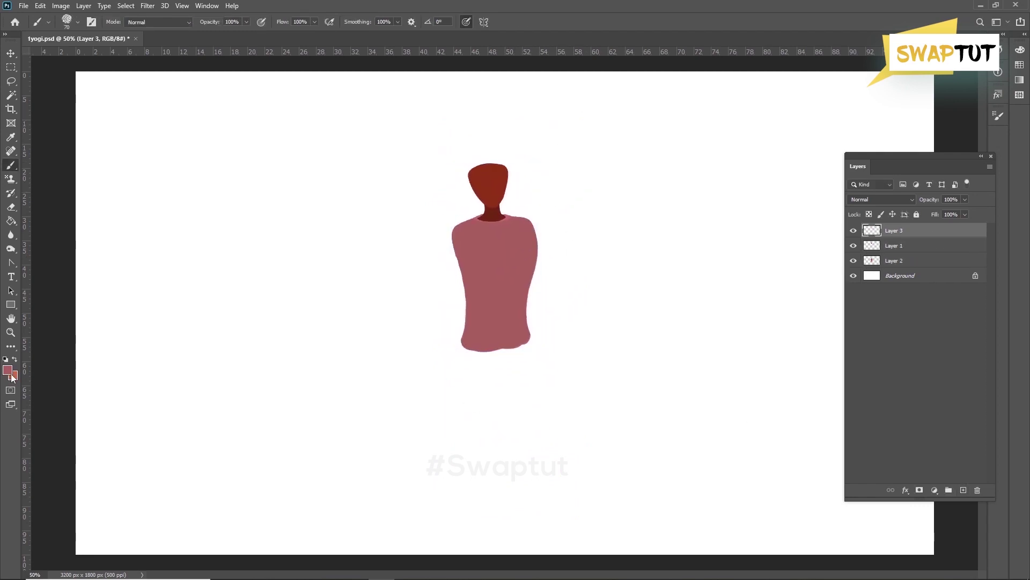
{"action": "left_click", "coordinate": [9, 371]}
{"action": "left_click", "coordinate": [776, 355]}
{"action": "left_click", "coordinate": [969, 262]}
{"action": "left_click", "coordinate": [913, 274]}
{"action": "left_click_drag", "start_coordinate": [913, 231], "coordinate": [912, 267]}
Step: Paint a folded dark brown leg reaching left to the knee and back right to the foot
{"action": "left_click_drag", "start_coordinate": [482, 339], "coordinate": [383, 381]}
{"action": "key", "text": "ctrl+z"}
{"action": "mouse_move", "coordinate": [470, 344]}
{"action": "left_mouse_down"}
{"action": "mouse_move", "coordinate": [514, 393]}
{"action": "mouse_move", "coordinate": [582, 410]}
{"action": "left_mouse_up"}
{"action": "key", "text": "ctrl+z"}
{"action": "mouse_move", "coordinate": [483, 352]}
{"action": "left_mouse_down"}
{"action": "mouse_move", "coordinate": [362, 377]}
{"action": "mouse_move", "coordinate": [518, 344]}
{"action": "left_mouse_up"}
{"action": "key", "text": "ctrl+z"}
{"action": "left_click_drag", "start_coordinate": [520, 389], "coordinate": [566, 407]}
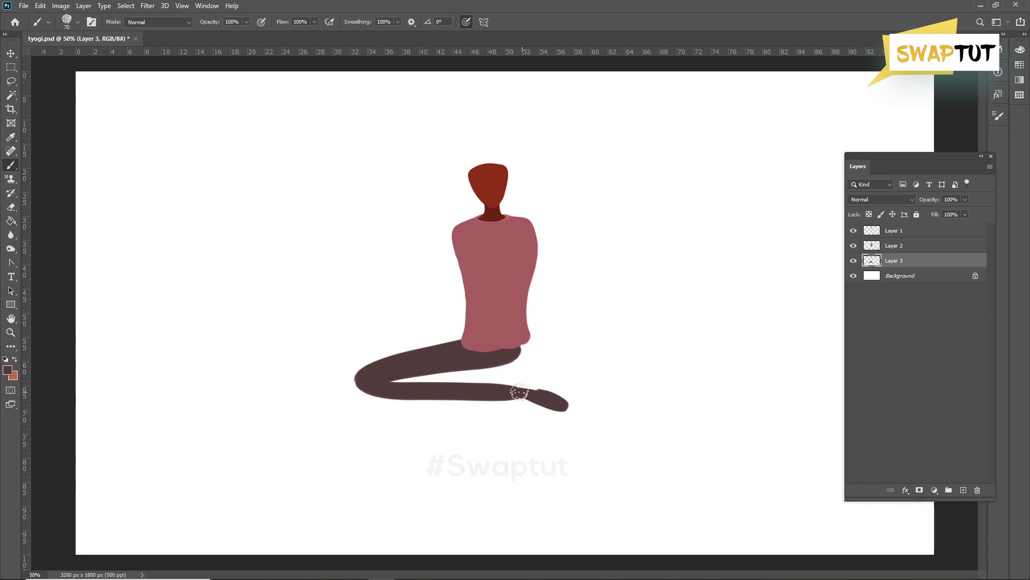
Step: Paint the second folded leg on a new layer, with its knee at right and foot crossing to the left
{"action": "left_click", "coordinate": [963, 490]}
{"action": "mouse_move", "coordinate": [512, 349]}
{"action": "left_mouse_down"}
{"action": "mouse_move", "coordinate": [571, 365]}
{"action": "mouse_move", "coordinate": [628, 360]}
{"action": "mouse_move", "coordinate": [426, 414]}
{"action": "left_mouse_up"}
{"action": "key", "text": "ctrl+z"}
{"action": "mouse_move", "coordinate": [519, 341]}
{"action": "left_mouse_down"}
{"action": "mouse_move", "coordinate": [479, 352]}
{"action": "mouse_move", "coordinate": [621, 348]}
{"action": "mouse_move", "coordinate": [504, 359]}
{"action": "mouse_move", "coordinate": [482, 387]}
{"action": "mouse_move", "coordinate": [411, 427]}
{"action": "left_mouse_up"}
{"action": "key", "text": "ctrl+z"}
{"action": "mouse_move", "coordinate": [621, 358]}
{"action": "left_mouse_down"}
{"action": "mouse_move", "coordinate": [599, 374]}
{"action": "mouse_move", "coordinate": [461, 394]}
{"action": "mouse_move", "coordinate": [407, 429]}
{"action": "left_mouse_up"}
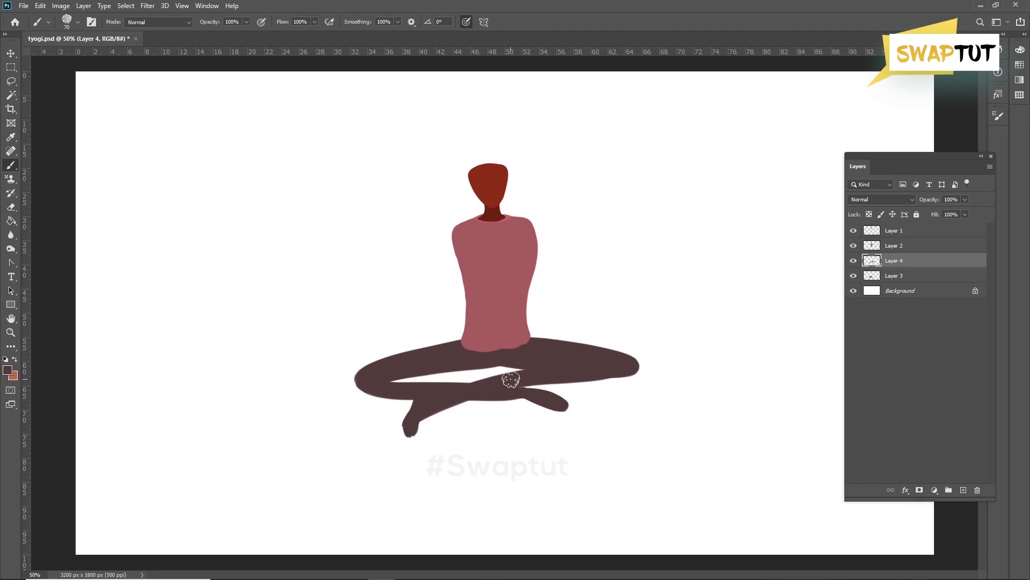
Step: Darken the front leg on Layer 4 with a Hue/Saturation adjustment
{"action": "key", "text": "ctrl+u"}
{"action": "left_click_drag", "start_coordinate": [719, 294], "coordinate": [706, 295]}
{"action": "key", "text": "Return"}
{"action": "key", "text": "b"}
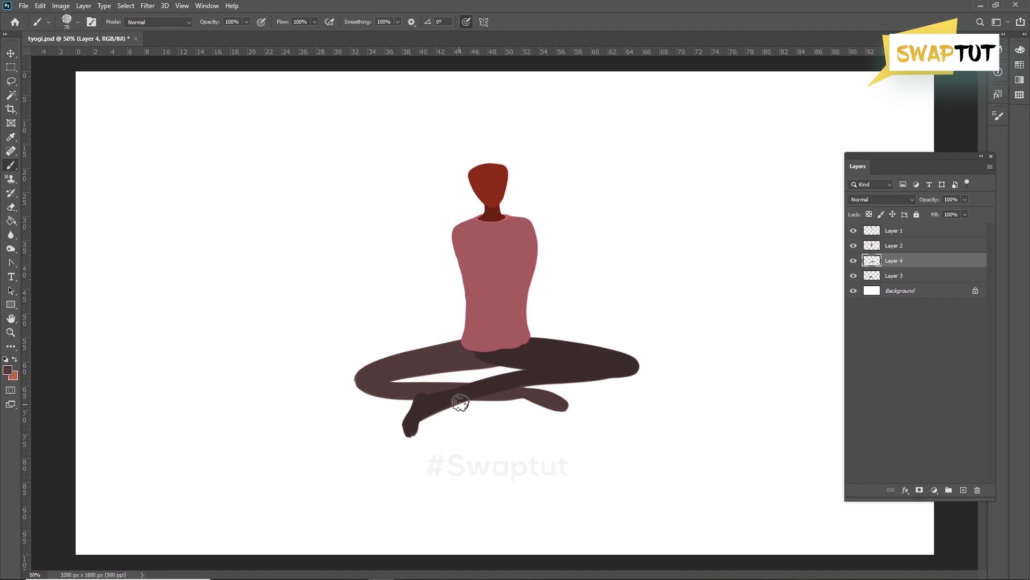
Step: Sample the front leg's dark brown and extend its upper thigh beneath the shirt hem
{"action": "left_click", "coordinate": [8, 370]}
{"action": "left_click", "coordinate": [556, 358]}
{"action": "left_click", "coordinate": [978, 261]}
{"action": "mouse_move", "coordinate": [480, 352]}
{"action": "left_mouse_down"}
{"action": "mouse_move", "coordinate": [497, 369]}
{"action": "mouse_move", "coordinate": [570, 369]}
{"action": "mouse_move", "coordinate": [423, 401]}
{"action": "mouse_move", "coordinate": [508, 378]}
{"action": "mouse_move", "coordinate": [462, 402]}
{"action": "mouse_move", "coordinate": [542, 365]}
{"action": "mouse_move", "coordinate": [597, 356]}
{"action": "left_mouse_up"}
Step: Try to paint a near-black crease line along the front leg
{"action": "left_click", "coordinate": [8, 371]}
{"action": "left_click", "coordinate": [773, 384]}
{"action": "left_click", "coordinate": [977, 260]}
{"action": "key", "text": "ctrl+z"}
{"action": "left_click_drag", "start_coordinate": [525, 369], "coordinate": [578, 356]}
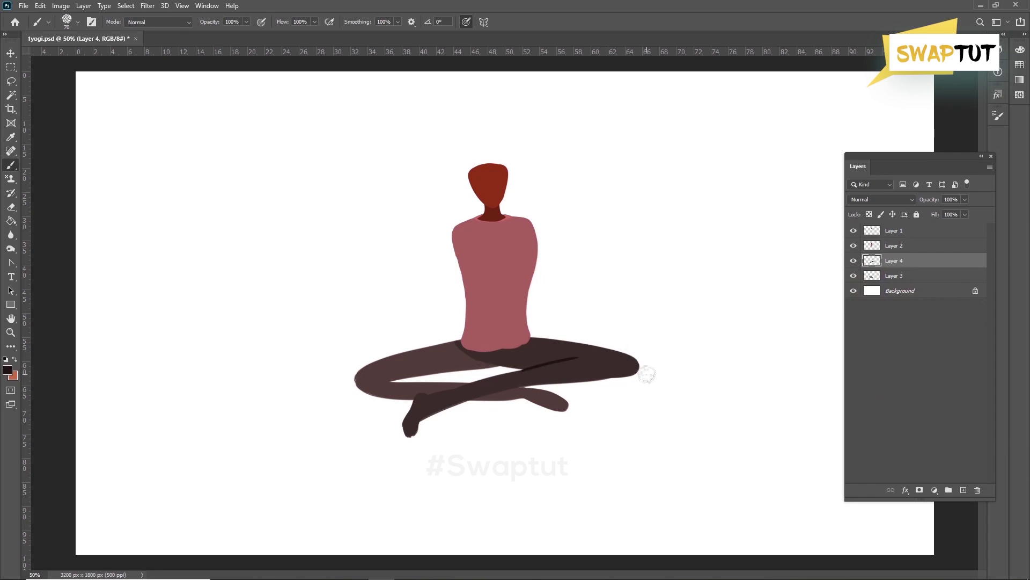
{"action": "key", "text": "ctrl+plus"}
{"action": "key", "text": "ctrl+z"}
Step: Set the foreground to a lighter brown and paint a thin highlight line along the front leg's fold
{"action": "mouse_move", "coordinate": [538, 388]}
{"action": "left_mouse_down"}
{"action": "mouse_move", "coordinate": [679, 378]}
{"action": "mouse_move", "coordinate": [520, 403]}
{"action": "mouse_move", "coordinate": [539, 392]}
{"action": "left_mouse_up"}
{"action": "left_click", "coordinate": [8, 371]}
{"action": "left_click", "coordinate": [775, 356]}
{"action": "left_click", "coordinate": [958, 262]}
{"action": "key", "text": "ctrl+z"}
{"action": "mouse_move", "coordinate": [643, 374]}
{"action": "left_mouse_down"}
{"action": "mouse_move", "coordinate": [490, 401]}
{"action": "mouse_move", "coordinate": [625, 372]}
{"action": "left_mouse_up"}
{"action": "key", "text": "ctrl+z"}
{"action": "key", "text": "ctrl+z"}
{"action": "left_click_drag", "start_coordinate": [523, 389], "coordinate": [642, 370]}
Step: Thicken the knee and foot of the back leg on Layer 3
{"action": "left_click", "coordinate": [903, 278]}
{"action": "left_click_drag", "start_coordinate": [392, 413], "coordinate": [318, 410]}
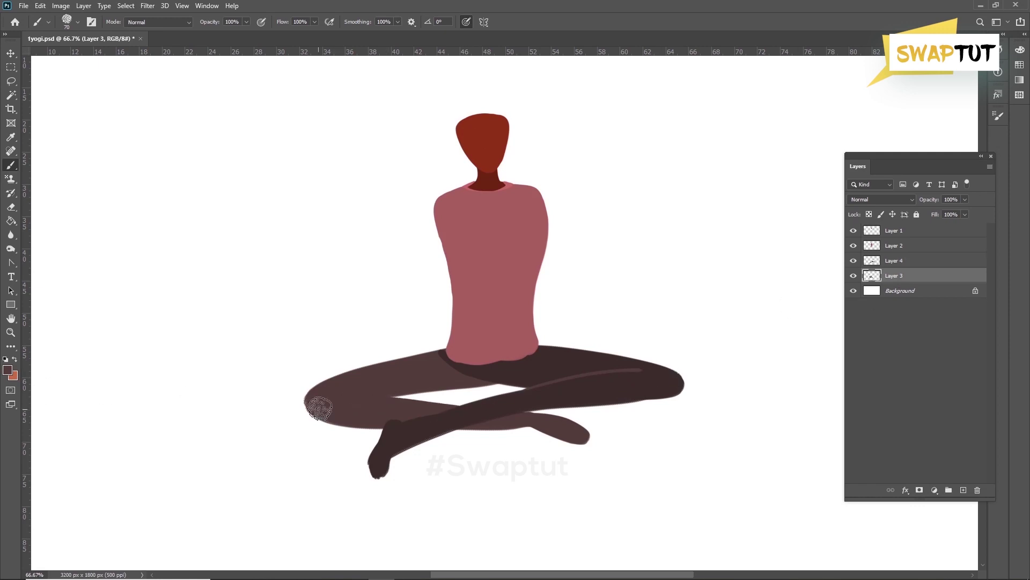
{"action": "mouse_move", "coordinate": [543, 432]}
{"action": "left_mouse_down"}
{"action": "mouse_move", "coordinate": [606, 437]}
{"action": "mouse_move", "coordinate": [582, 440]}
{"action": "mouse_move", "coordinate": [546, 418]}
{"action": "mouse_move", "coordinate": [468, 412]}
{"action": "mouse_move", "coordinate": [588, 440]}
{"action": "mouse_move", "coordinate": [606, 458]}
{"action": "mouse_move", "coordinate": [567, 430]}
{"action": "left_mouse_up"}
Step: Paint a lighter brown highlight along the back leg with the brush reduced to 30 px, and resample the leg's brown
{"action": "left_click", "coordinate": [8, 370]}
{"action": "left_click", "coordinate": [762, 347]}
{"action": "left_click", "coordinate": [977, 260]}
{"action": "key", "text": "bracketleft"}
{"action": "key", "text": "bracketleft"}
{"action": "key", "text": "bracketleft"}
{"action": "key", "text": "bracketleft"}
{"action": "mouse_move", "coordinate": [402, 399]}
{"action": "left_mouse_down"}
{"action": "mouse_move", "coordinate": [289, 403]}
{"action": "mouse_move", "coordinate": [450, 409]}
{"action": "left_mouse_up"}
{"action": "key", "text": "ctrl+z"}
{"action": "key", "text": "ctrl+z"}
{"action": "left_click_drag", "start_coordinate": [329, 394], "coordinate": [485, 416]}
{"action": "left_click_drag", "start_coordinate": [519, 386], "coordinate": [520, 385]}
{"action": "key", "text": "ctrl+z"}
{"action": "left_click", "coordinate": [416, 383], "text": "alt"}
Step: Sample the shirt colour and paint a flared hem over the hips on Layer 2
{"action": "left_click_drag", "start_coordinate": [542, 339], "coordinate": [531, 375]}
{"action": "left_click", "coordinate": [896, 247]}
{"action": "left_click", "coordinate": [853, 246]}
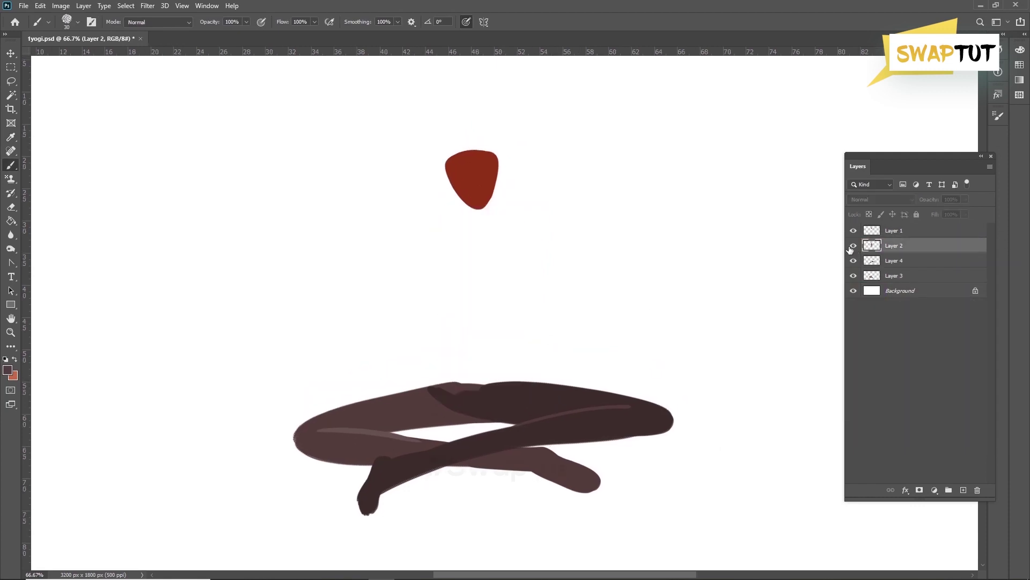
{"action": "left_click", "coordinate": [853, 245]}
{"action": "left_click", "coordinate": [8, 370]}
{"action": "left_click", "coordinate": [528, 363]}
{"action": "left_click", "coordinate": [977, 260]}
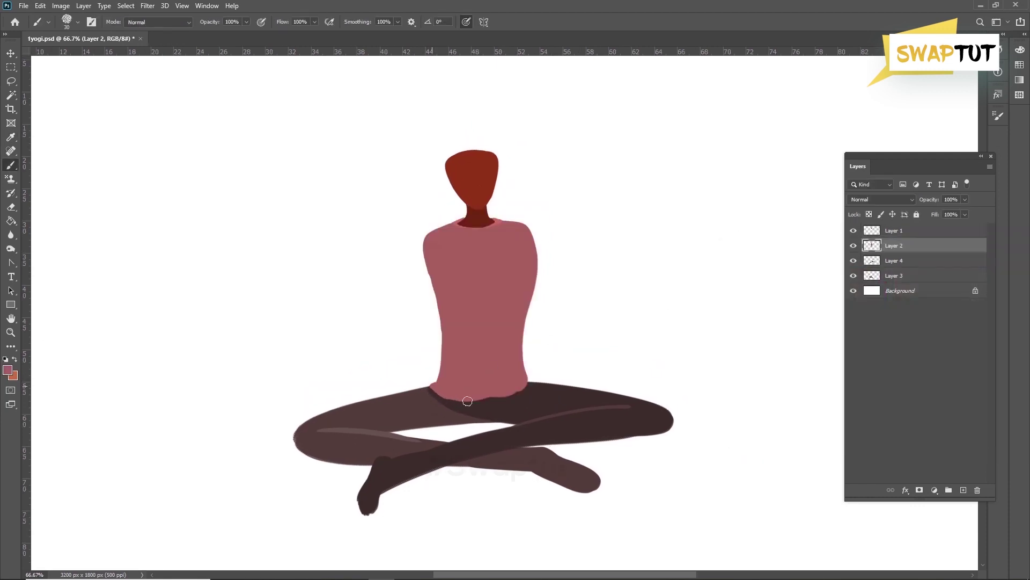
{"action": "mouse_move", "coordinate": [541, 367]}
{"action": "left_mouse_down"}
{"action": "mouse_move", "coordinate": [451, 400]}
{"action": "mouse_move", "coordinate": [520, 385]}
{"action": "mouse_move", "coordinate": [507, 398]}
{"action": "mouse_move", "coordinate": [474, 403]}
{"action": "mouse_move", "coordinate": [549, 385]}
{"action": "left_mouse_up"}
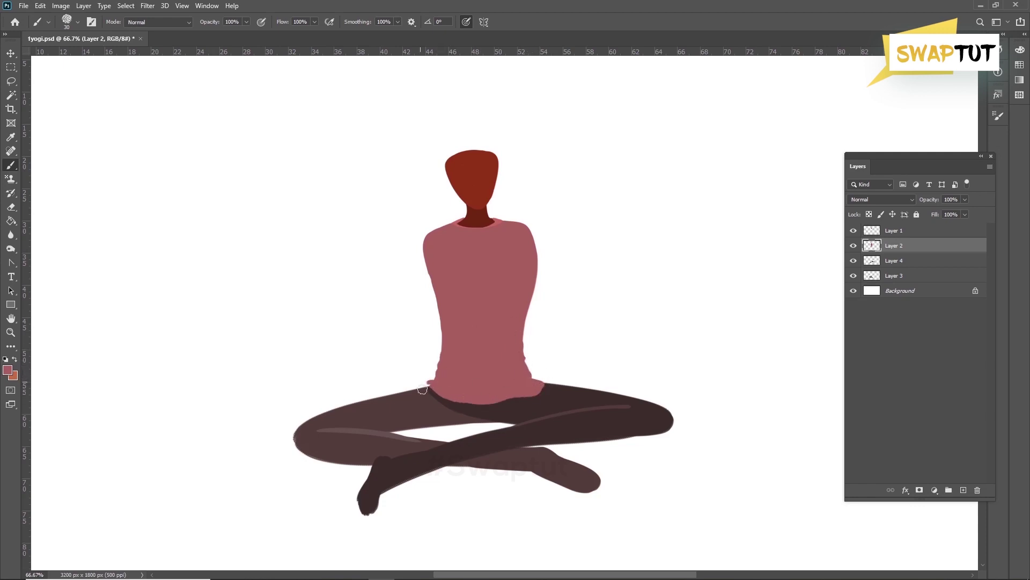
Step: Pick a darker shade of the shirt colour and paint an outstretched right-side arm on a new layer above the background
{"action": "left_click", "coordinate": [7, 370]}
{"action": "left_click", "coordinate": [796, 323]}
{"action": "left_click", "coordinate": [978, 260]}
{"action": "left_click", "coordinate": [909, 289]}
{"action": "left_click", "coordinate": [964, 489]}
{"action": "mouse_move", "coordinate": [512, 254]}
{"action": "left_mouse_down"}
{"action": "mouse_move", "coordinate": [336, 329]}
{"action": "mouse_move", "coordinate": [579, 308]}
{"action": "left_mouse_up"}
{"action": "mouse_move", "coordinate": [364, 322]}
{"action": "left_mouse_down"}
{"action": "mouse_move", "coordinate": [362, 351]}
{"action": "mouse_move", "coordinate": [588, 310]}
{"action": "left_mouse_up"}
{"action": "key", "text": "ctrl+z"}
{"action": "mouse_move", "coordinate": [371, 349]}
{"action": "left_mouse_down"}
{"action": "mouse_move", "coordinate": [588, 307]}
{"action": "mouse_move", "coordinate": [352, 313]}
{"action": "mouse_move", "coordinate": [426, 341]}
{"action": "mouse_move", "coordinate": [587, 299]}
{"action": "left_mouse_up"}
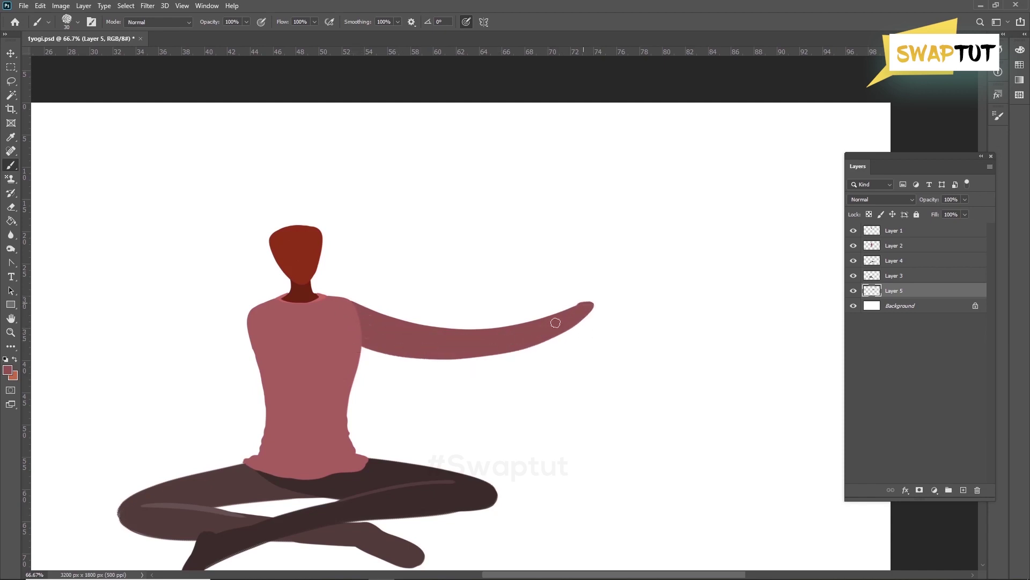
Step: Sample the head's red and paint a hand with thumb and finger forming a ring on a new layer beneath the arm
{"action": "left_click_drag", "start_coordinate": [483, 327], "coordinate": [574, 354]}
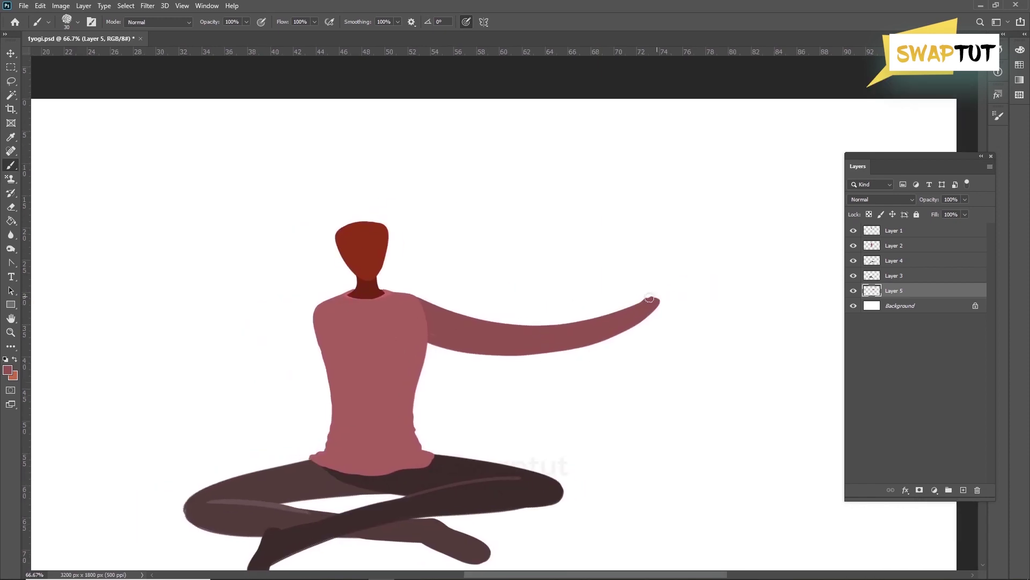
{"action": "left_click", "coordinate": [7, 370]}
{"action": "left_click", "coordinate": [977, 271]}
{"action": "left_click", "coordinate": [963, 490], "text": "ctrl"}
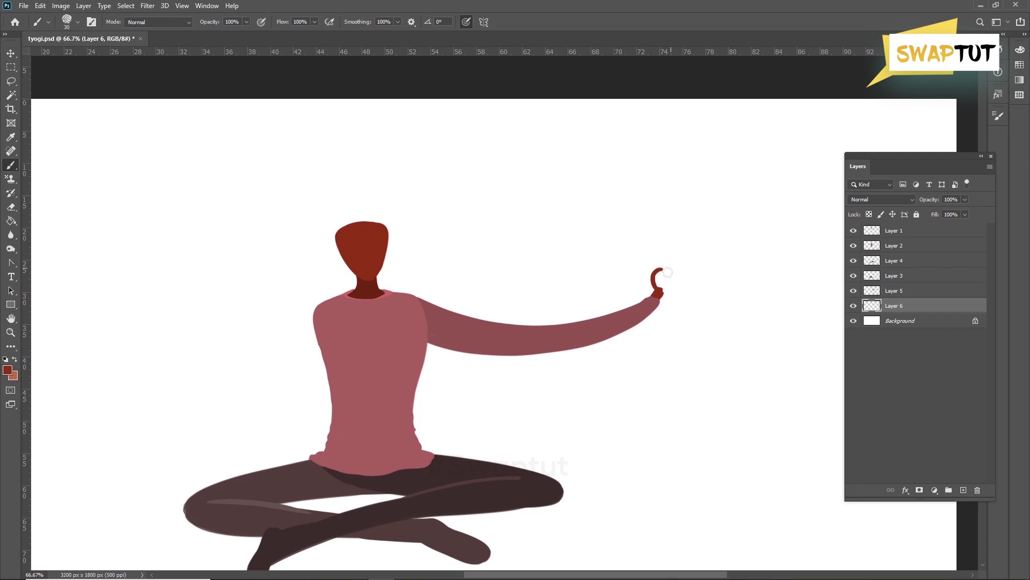
{"action": "mouse_move", "coordinate": [658, 291]}
{"action": "left_mouse_down"}
{"action": "mouse_move", "coordinate": [698, 257]}
{"action": "mouse_move", "coordinate": [716, 272]}
{"action": "left_mouse_up"}
{"action": "mouse_move", "coordinate": [666, 293]}
{"action": "left_mouse_down"}
{"action": "mouse_move", "coordinate": [721, 282]}
{"action": "mouse_move", "coordinate": [657, 294]}
{"action": "left_mouse_up"}
{"action": "key", "text": "ctrl+z"}
{"action": "key", "text": "ctrl+z"}
{"action": "key", "text": "ctrl+z"}
Step: Set the foreground colour to #935351 and paint a ruffled sleeve cuff at the wrist
{"action": "left_click", "coordinate": [7, 370]}
{"action": "left_click", "coordinate": [796, 324]}
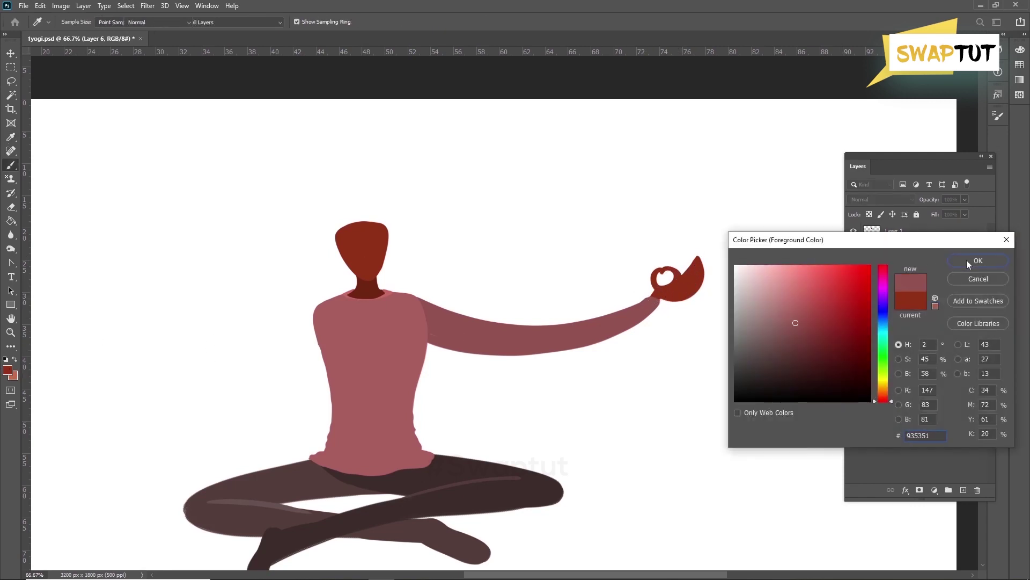
{"action": "left_click", "coordinate": [963, 260]}
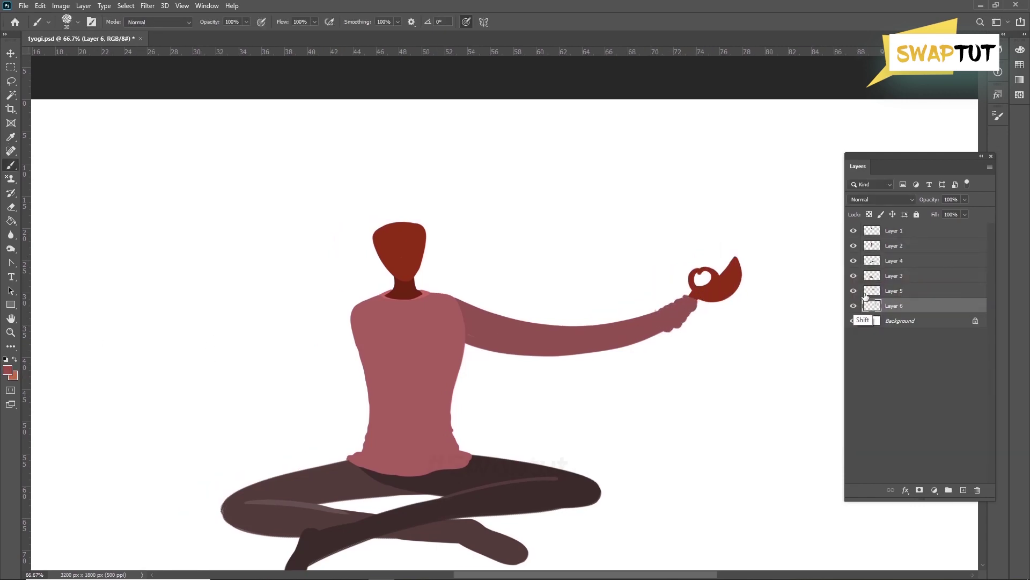
Step: Duplicate the arm and hand layers together and switch to the Move tool
{"action": "left_click", "coordinate": [897, 290], "text": "ctrl"}
{"action": "key", "text": "ctrl+j"}
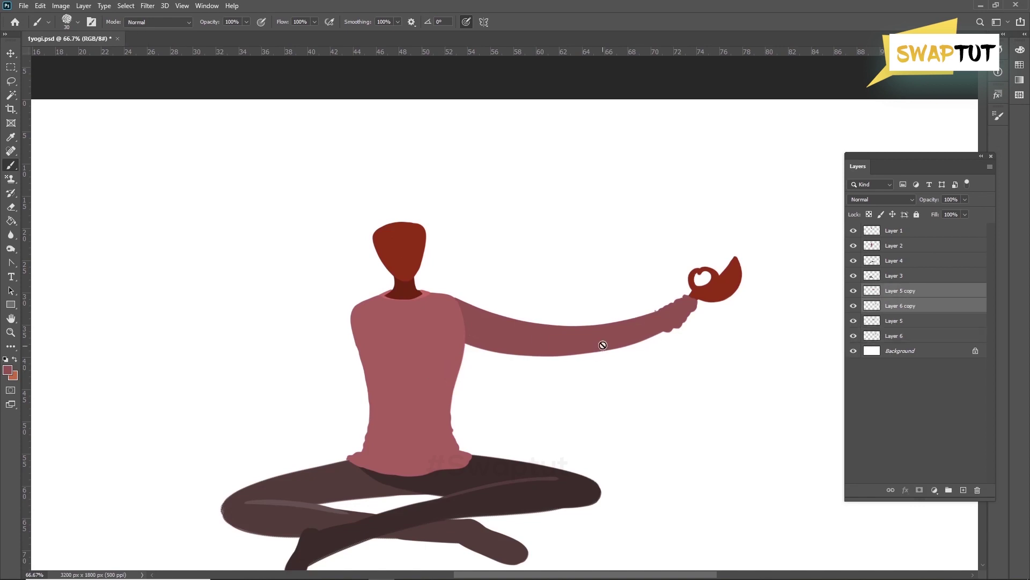
{"action": "right_click", "coordinate": [570, 334]}
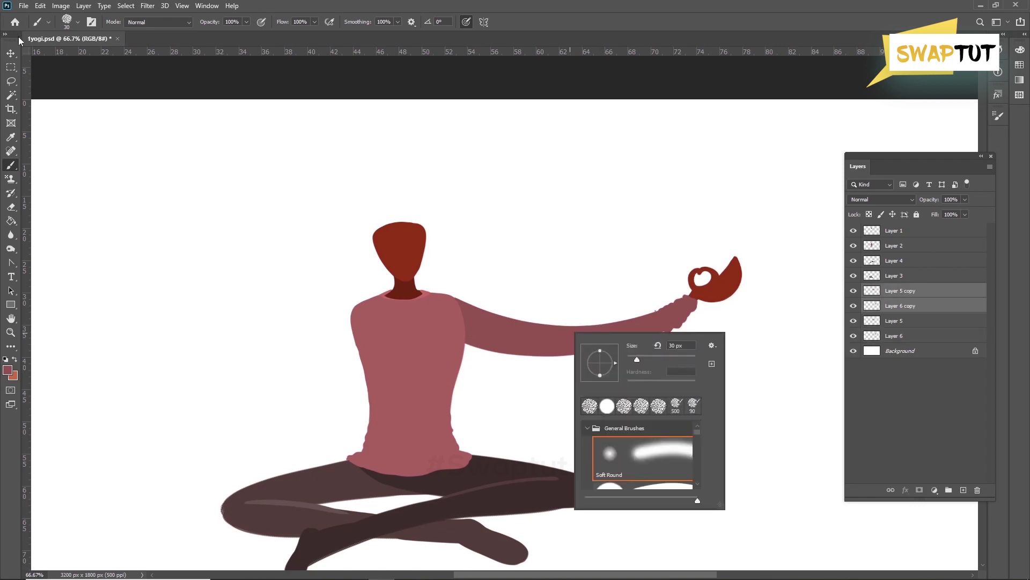
{"action": "left_click", "coordinate": [10, 56]}
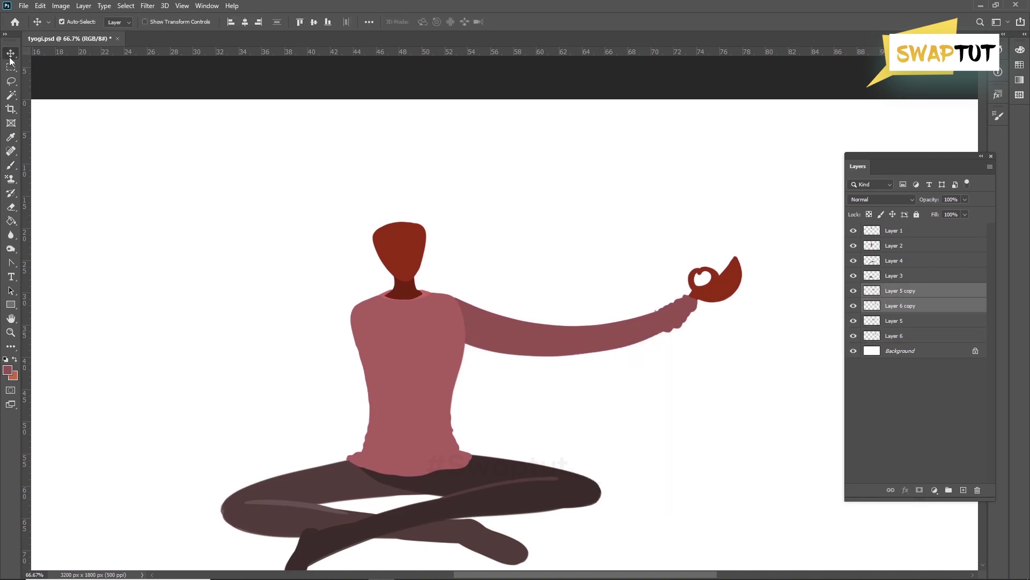
Step: Flip the duplicated arm and hand horizontally, then move and rotate them to join the left shoulder
{"action": "key", "text": "ctrl+t"}
{"action": "right_click", "coordinate": [643, 329]}
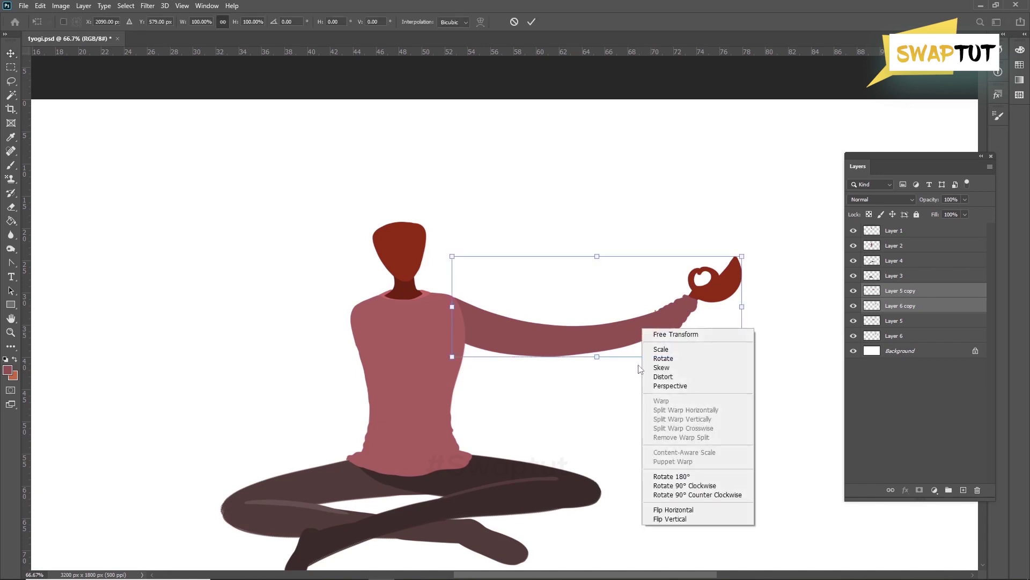
{"action": "left_click", "coordinate": [678, 510]}
{"action": "left_click_drag", "start_coordinate": [560, 322], "coordinate": [189, 323]}
{"action": "left_click_drag", "start_coordinate": [398, 285], "coordinate": [378, 255]}
{"action": "left_click_drag", "start_coordinate": [348, 303], "coordinate": [342, 336]}
{"action": "key", "text": "Return"}
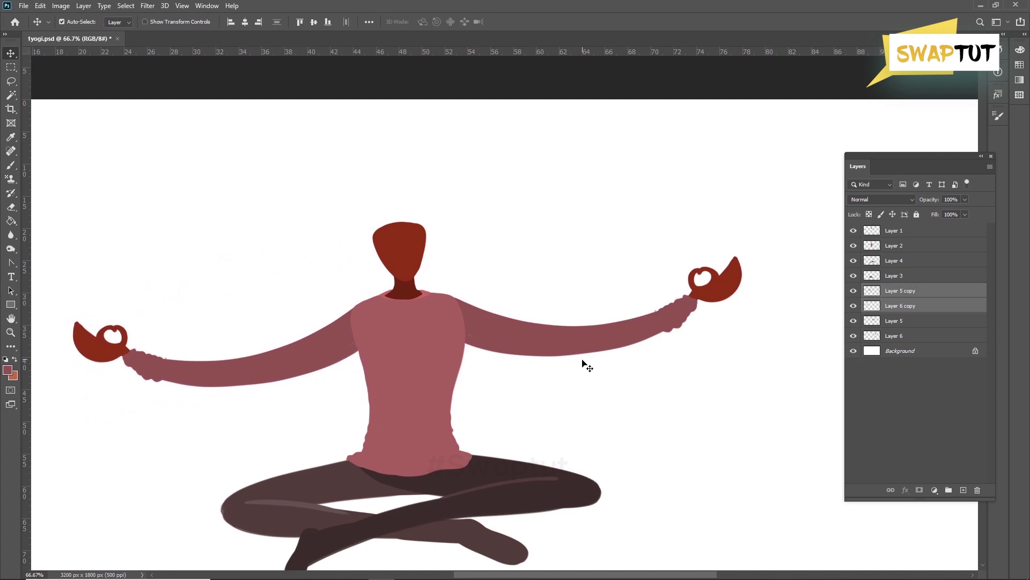
Step: Select all the figure's layers together, rotate them slightly clockwise to level the arms and move the figure lower on the canvas
{"action": "key", "text": "ctrl+minus"}
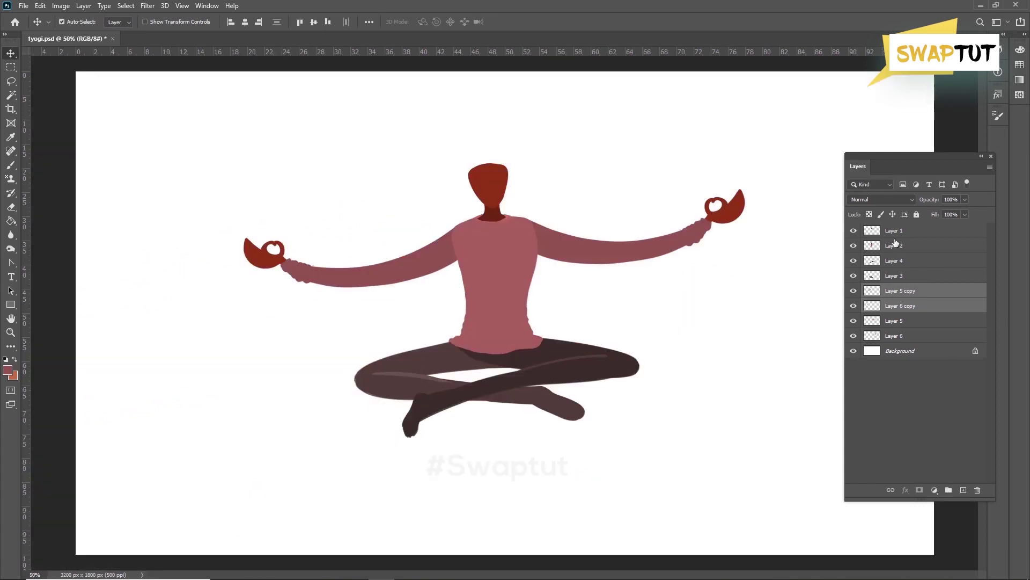
{"action": "left_click", "coordinate": [895, 235]}
{"action": "left_click", "coordinate": [906, 338], "text": "shift"}
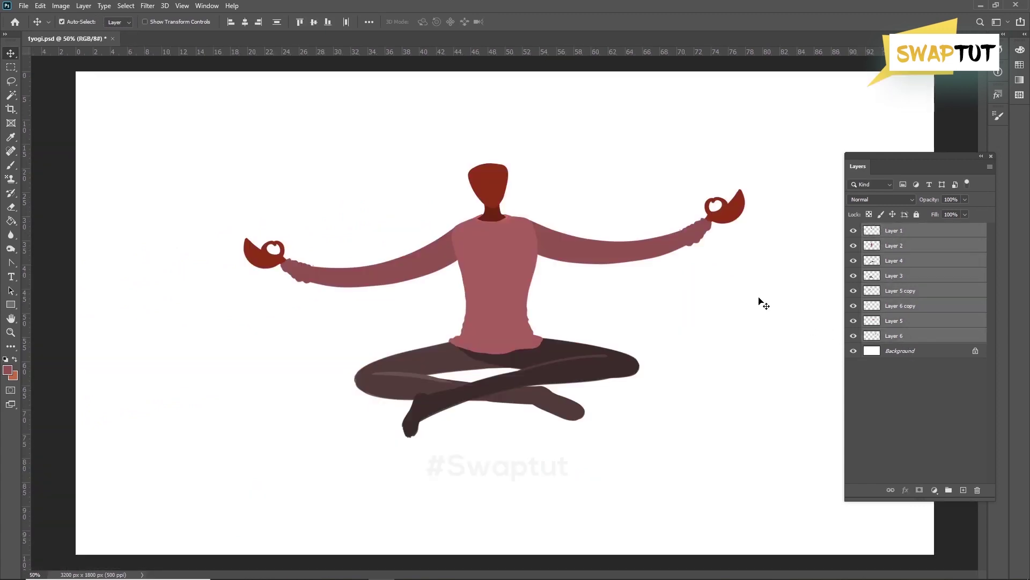
{"action": "key", "text": "ctrl+t"}
{"action": "left_click_drag", "start_coordinate": [757, 198], "coordinate": [782, 184]}
{"action": "left_click_drag", "start_coordinate": [644, 232], "coordinate": [646, 253]}
{"action": "key", "text": "Return"}
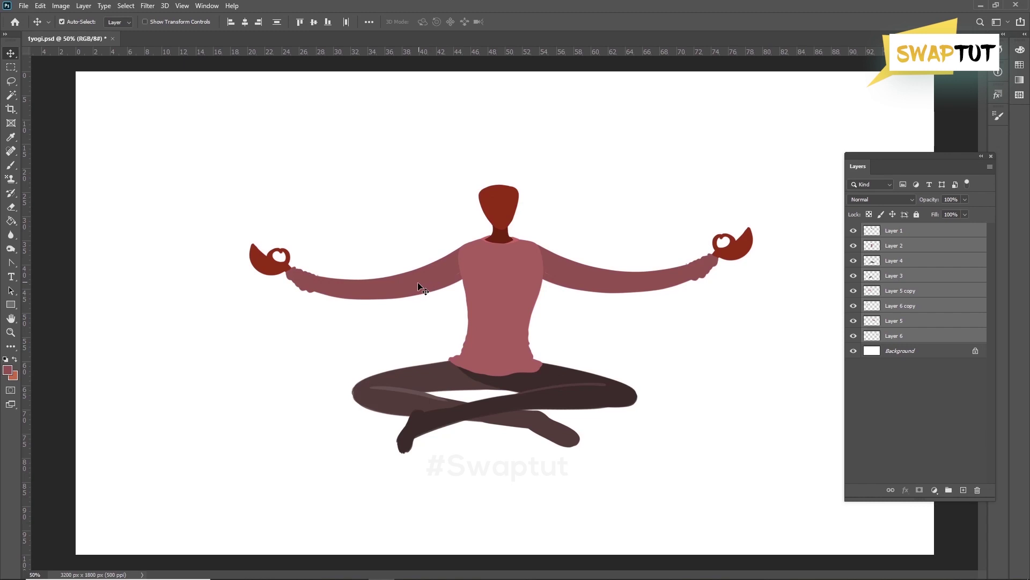
{"action": "key", "text": "ctrl+t"}
{"action": "right_click", "coordinate": [415, 282]}
{"action": "left_click", "coordinate": [410, 232]}
{"action": "key", "text": "Return"}
{"action": "left_click_drag", "start_coordinate": [380, 285], "coordinate": [379, 278]}
{"action": "key", "text": "ctrl+z"}
{"action": "left_click", "coordinate": [389, 264]}
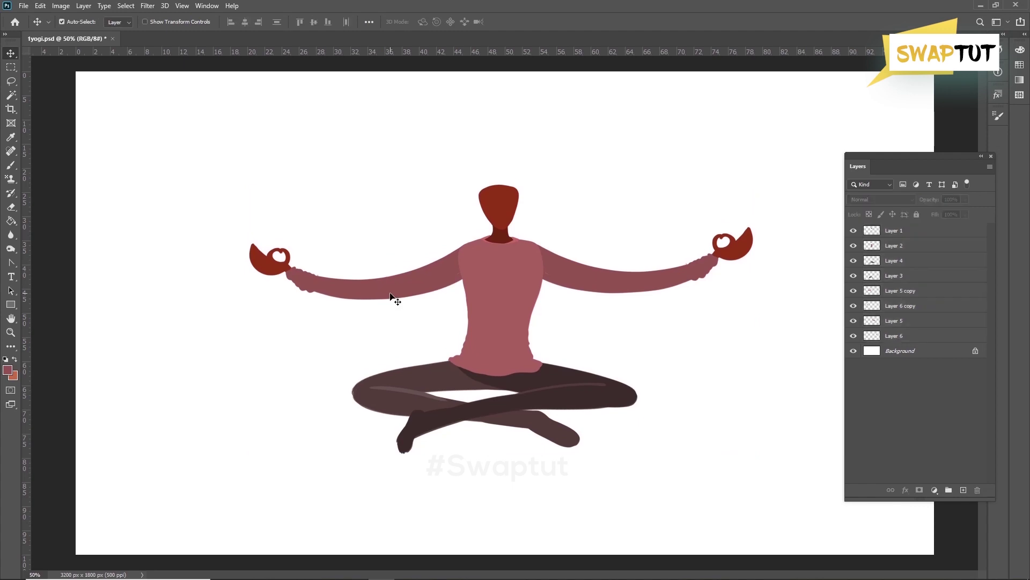
Step: Select the duplicated left arm and hand layers and merge them into one layer
{"action": "left_click", "coordinate": [389, 292]}
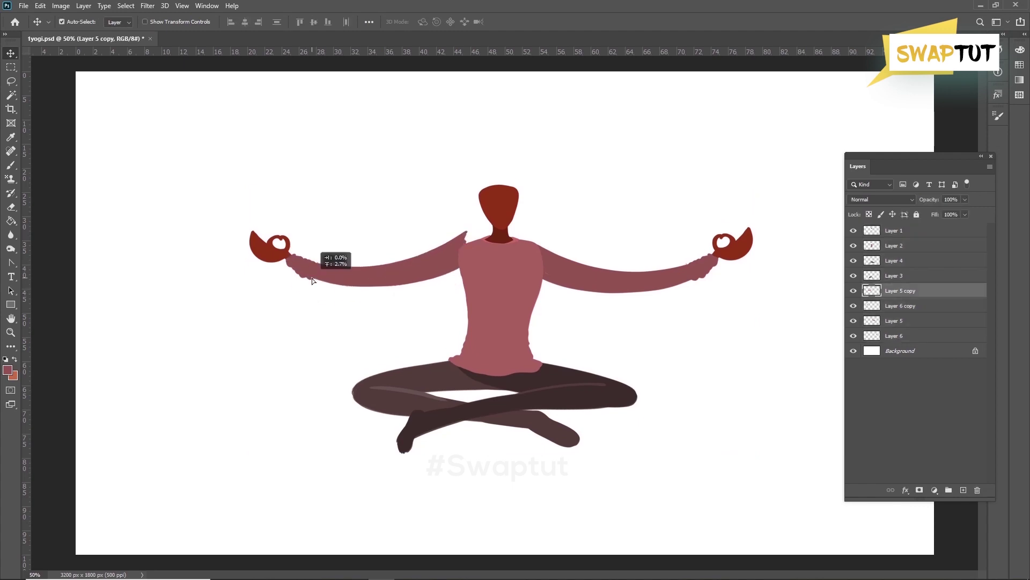
{"action": "left_click", "coordinate": [446, 296], "text": "shift"}
{"action": "right_click", "coordinate": [933, 307]}
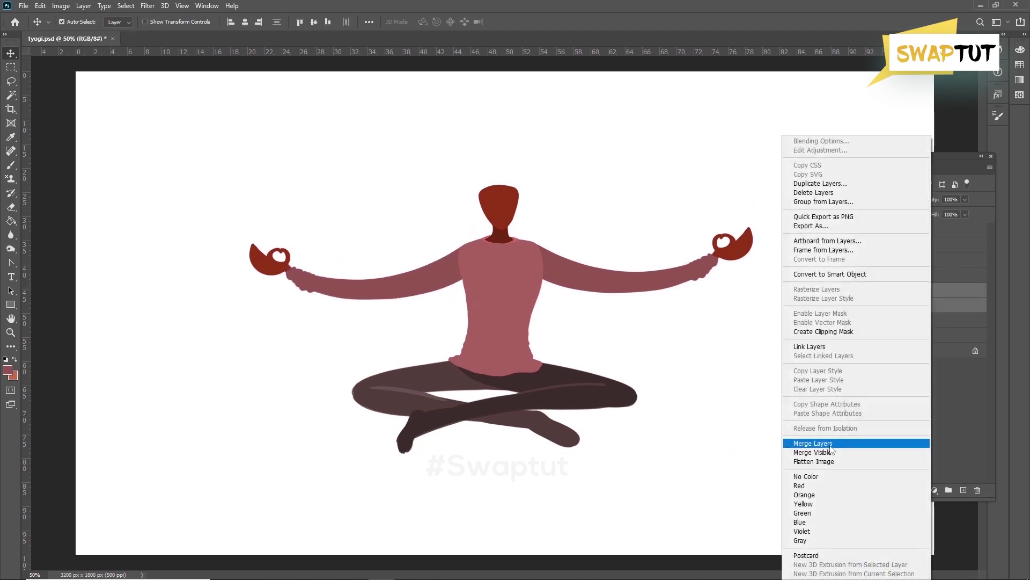
{"action": "left_click", "coordinate": [832, 442]}
Step: Select the original right arm and hand layers and merge them into one layer
{"action": "left_click_drag", "start_coordinate": [735, 264], "coordinate": [694, 269]}
{"action": "key", "text": "ctrl+z"}
{"action": "left_click", "coordinate": [692, 276], "text": "shift"}
{"action": "key", "text": "ctrl+z"}
{"action": "right_click", "coordinate": [889, 321]}
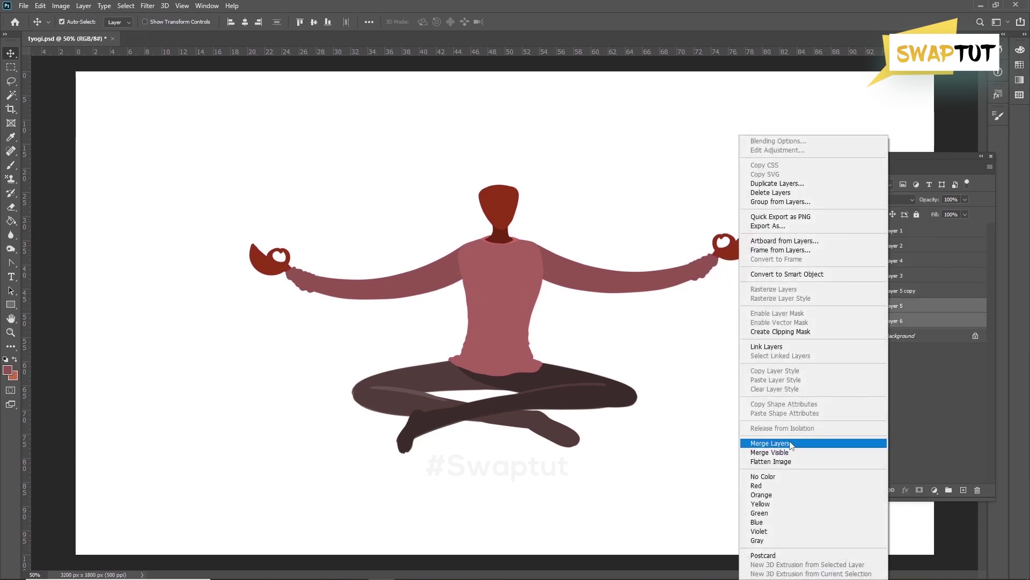
{"action": "left_click", "coordinate": [821, 444]}
Step: Warp the left arm so its underside bulges slightly downward, and compare it with the unwarped version
{"action": "left_click_drag", "start_coordinate": [375, 281], "coordinate": [376, 279]}
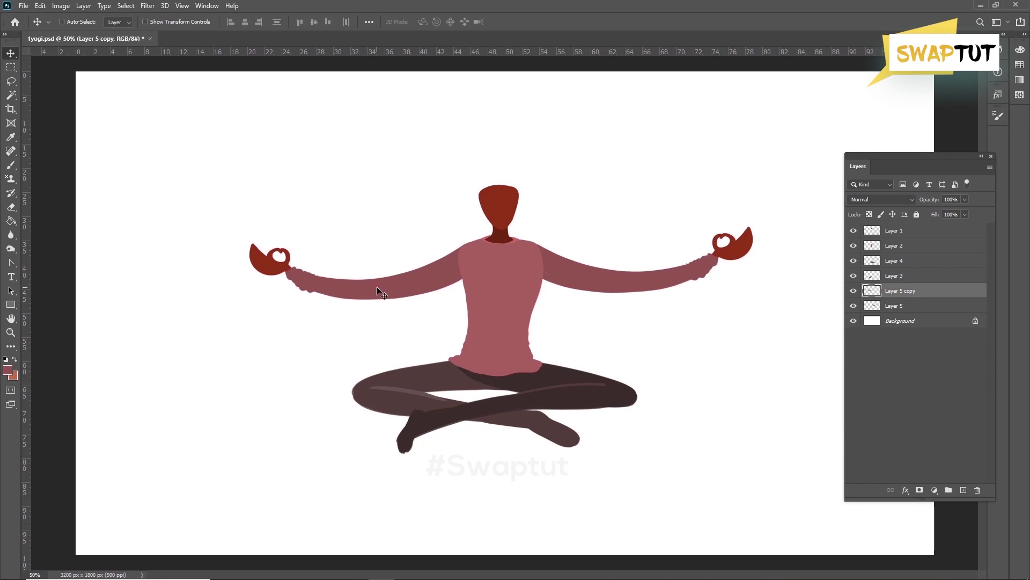
{"action": "key", "text": "ctrl+t"}
{"action": "right_click", "coordinate": [377, 290]}
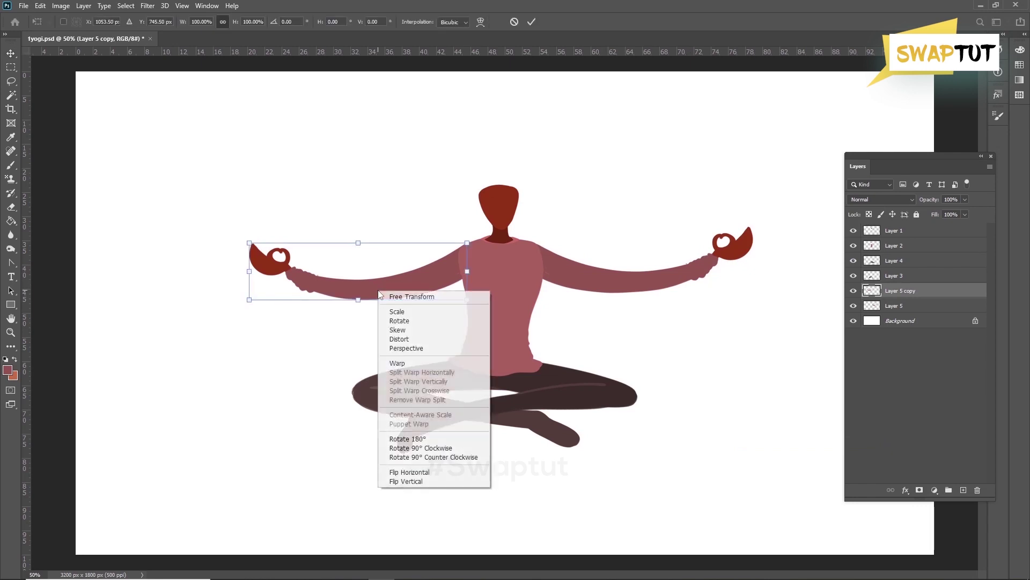
{"action": "left_click", "coordinate": [398, 364]}
{"action": "left_click_drag", "start_coordinate": [387, 296], "coordinate": [385, 301]}
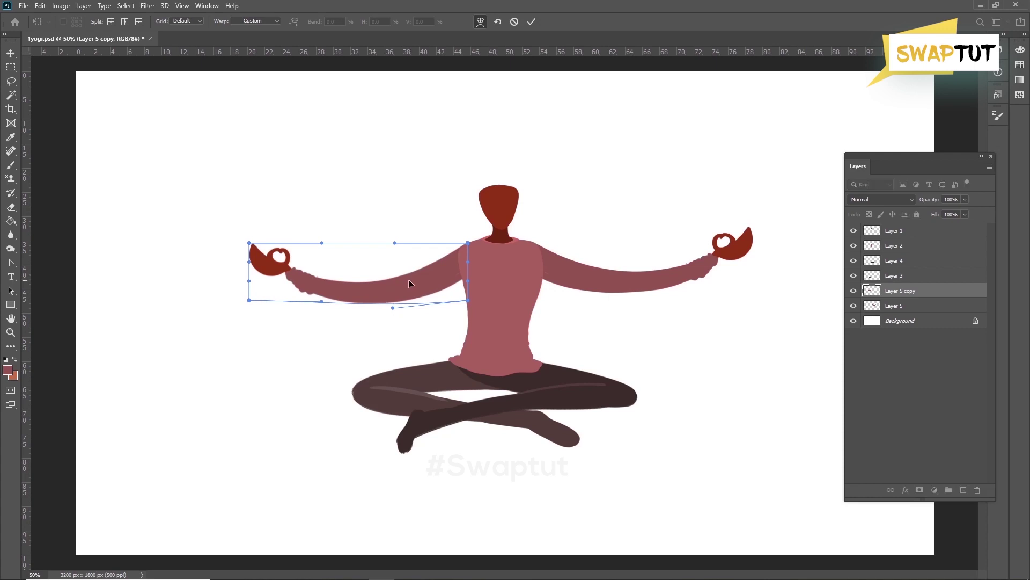
{"action": "key", "text": "Return"}
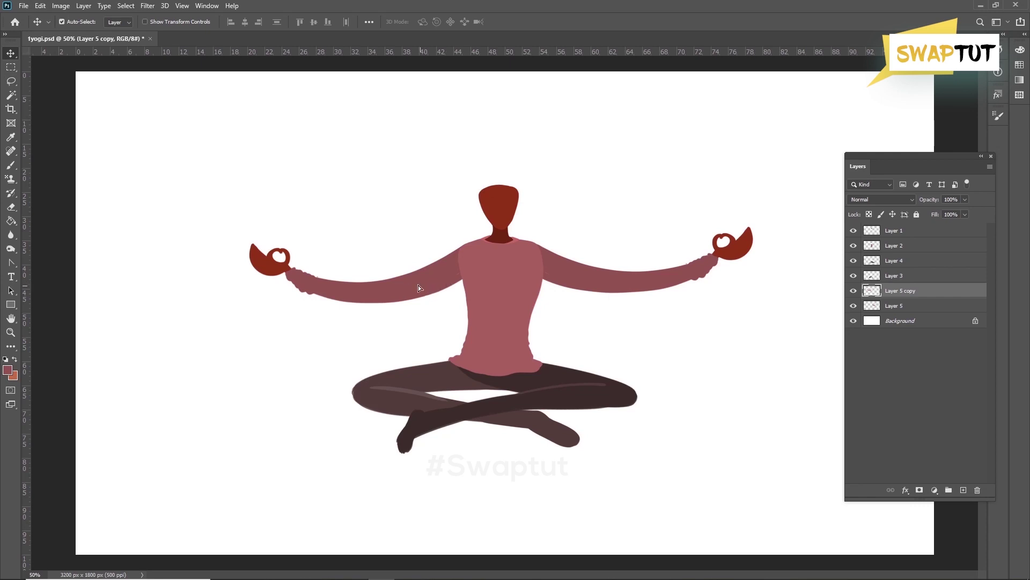
{"action": "key", "text": "ctrl+z"}
{"action": "key", "text": "z"}
{"action": "key", "text": "ctrl+shift+z"}
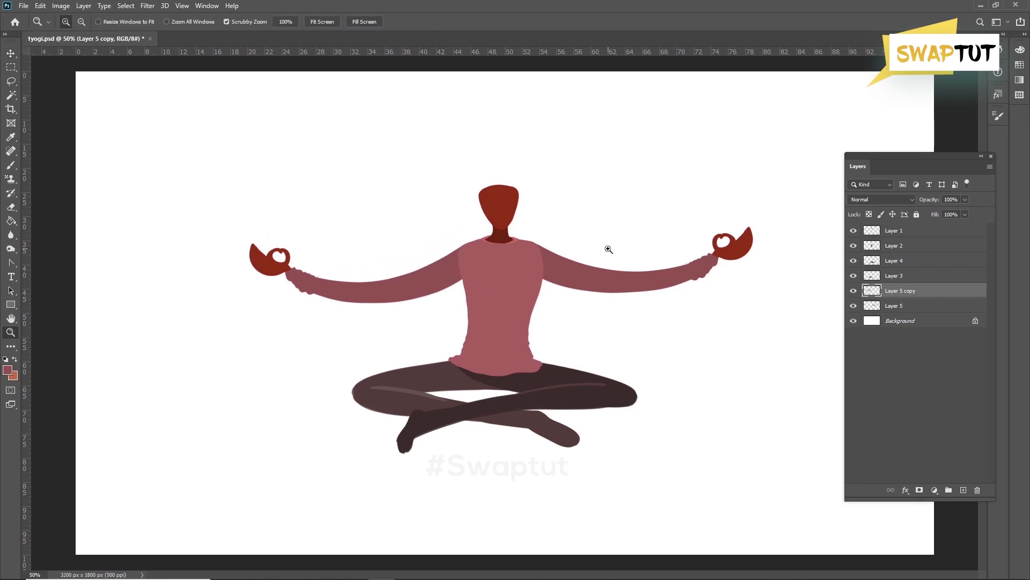
Step: Add a new layer directly above the Background and set the foreground colour to dark maroon
{"action": "left_click", "coordinate": [10, 166]}
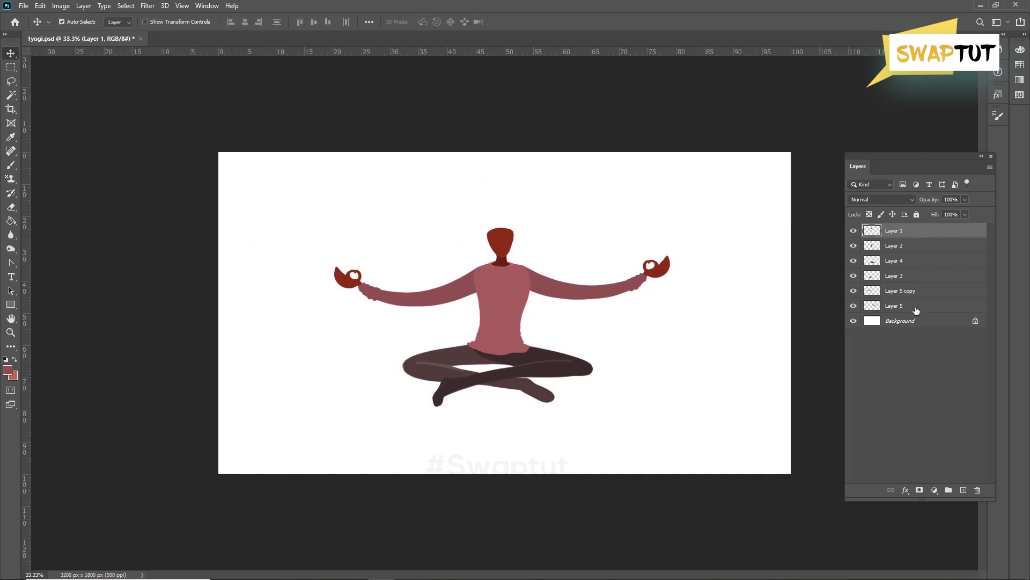
{"action": "left_click", "coordinate": [934, 325]}
{"action": "left_click", "coordinate": [964, 491]}
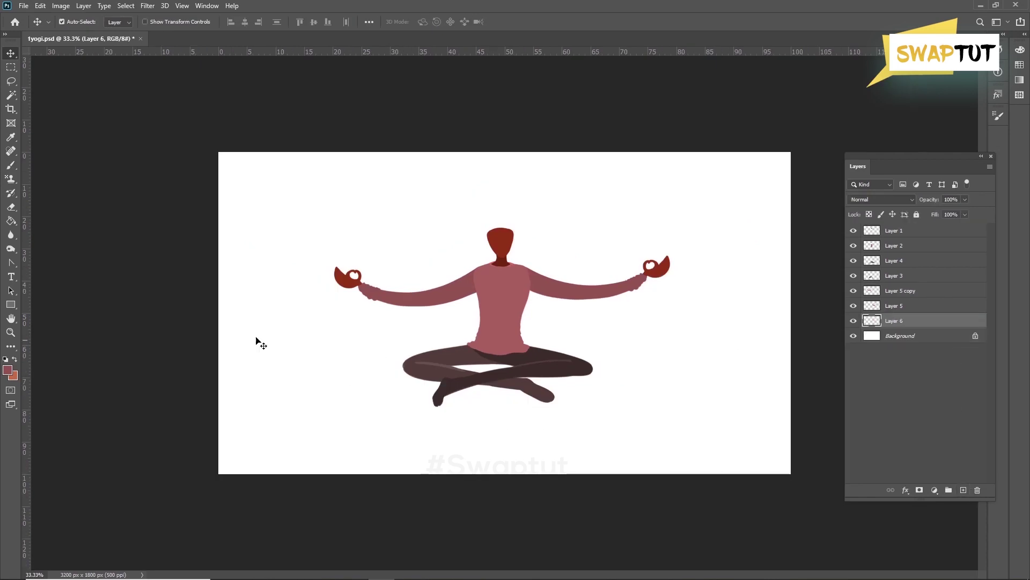
{"action": "left_click", "coordinate": [8, 371]}
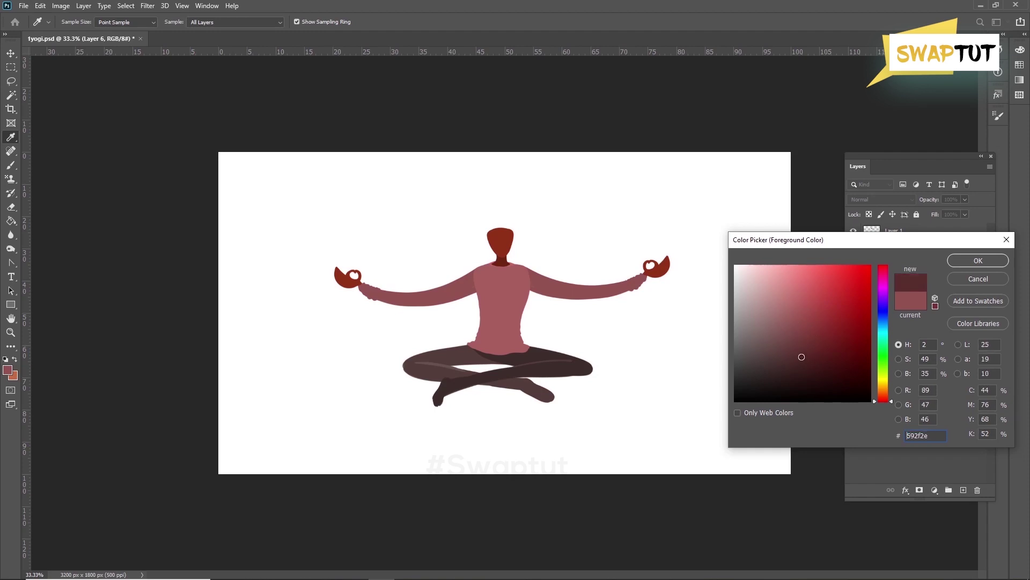
{"action": "left_click", "coordinate": [978, 259]}
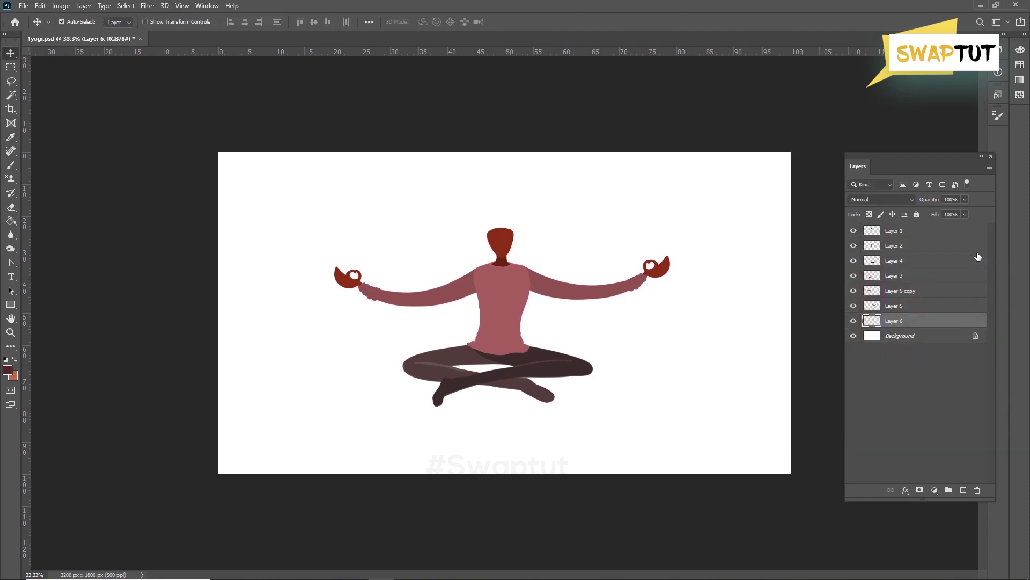
Step: Enlarge the textured brush to about 1300 px and stamp a dense maroon blot behind the figure
{"action": "key", "text": "b"}
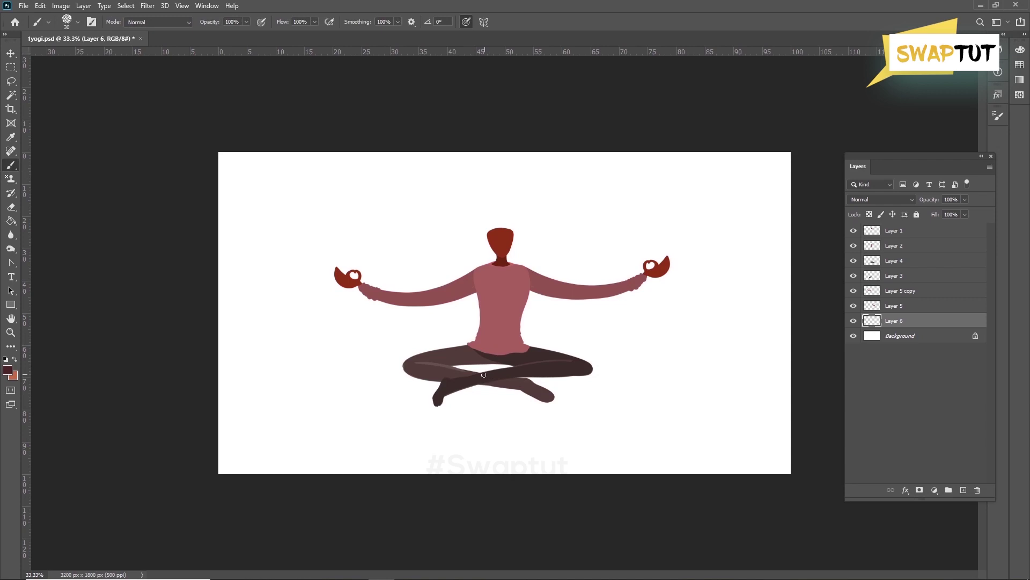
{"action": "key", "text": "bracketright"}
{"action": "key", "text": "bracketright"}
{"action": "key", "text": "bracketright"}
{"action": "key", "text": "bracketright"}
{"action": "key", "text": "bracketright"}
{"action": "key", "text": "bracketright"}
{"action": "key", "text": "bracketright"}
{"action": "key", "text": "bracketright"}
{"action": "key", "text": "bracketright"}
{"action": "key", "text": "bracketright"}
{"action": "key", "text": "bracketright"}
{"action": "key", "text": "bracketright"}
{"action": "key", "text": "bracketright"}
{"action": "key", "text": "bracketright"}
{"action": "key", "text": "bracketright"}
{"action": "key", "text": "bracketright"}
{"action": "key", "text": "bracketright"}
{"action": "key", "text": "bracketleft"}
{"action": "key", "text": "bracketleft"}
{"action": "key", "text": "bracketleft"}
{"action": "left_click", "coordinate": [499, 356]}
{"action": "left_click", "coordinate": [498, 355]}
{"action": "left_click", "coordinate": [496, 355]}
{"action": "left_click", "coordinate": [495, 352]}
Step: Squash the maroon blot to 16.67% height and place it beneath the crossed legs as a ground shadow
{"action": "key", "text": "ctrl+t"}
{"action": "left_click_drag", "start_coordinate": [465, 234], "coordinate": [484, 421]}
{"action": "left_click_drag", "start_coordinate": [497, 456], "coordinate": [507, 431]}
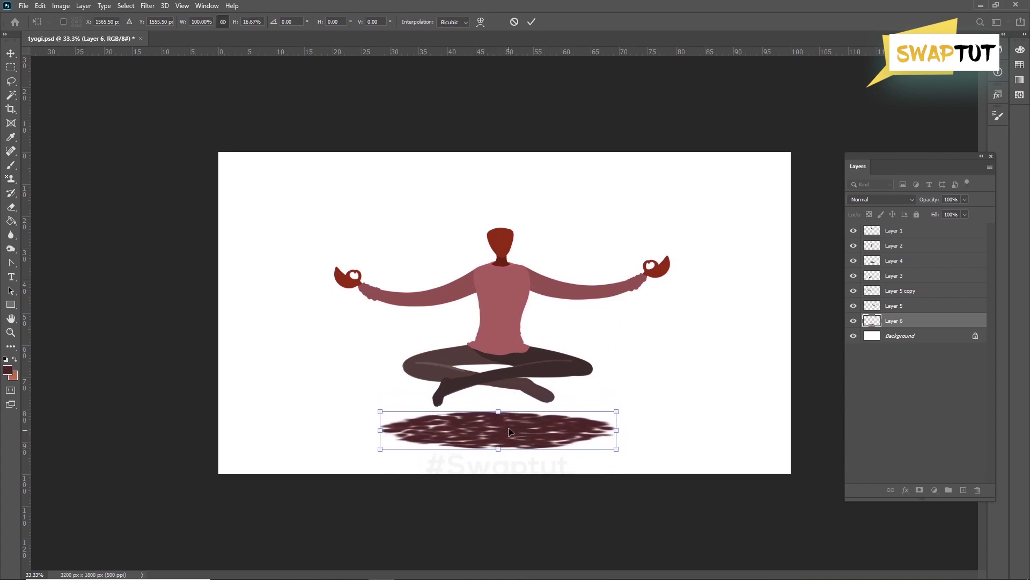
{"action": "key", "text": "Return"}
Step: Add another layer between the shadow and the Background and set the foreground colour to a warm yellow
{"action": "left_click", "coordinate": [939, 340]}
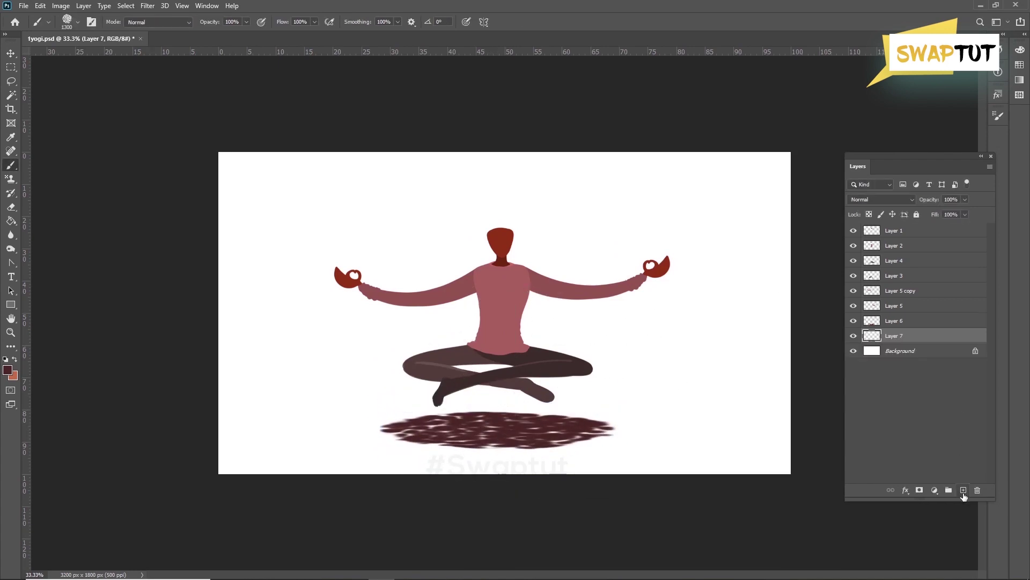
{"action": "left_click", "coordinate": [7, 370]}
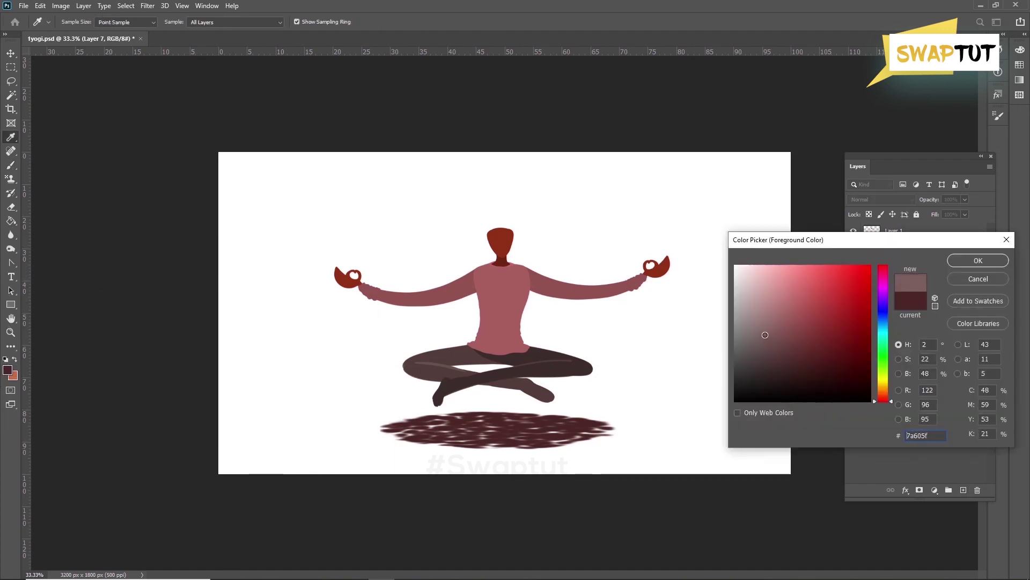
{"action": "left_click", "coordinate": [886, 385]}
{"action": "left_click", "coordinate": [813, 288]}
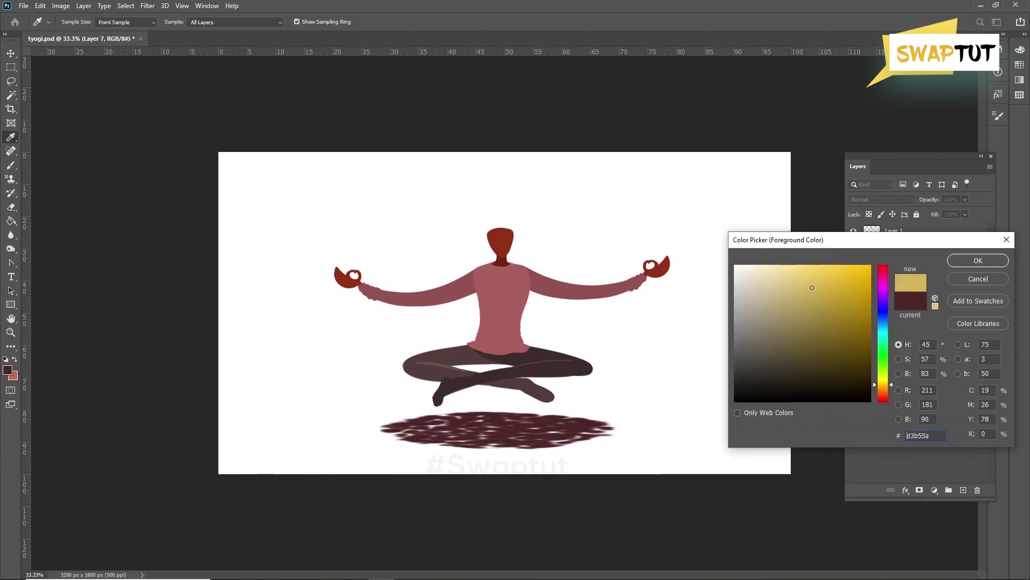
{"action": "left_click", "coordinate": [978, 260]}
Step: Cover the canvas in yellow with the 1300 px textured brush and paint a large cream glow behind the figure
{"action": "key", "text": "b"}
{"action": "mouse_move", "coordinate": [563, 413]}
{"action": "left_mouse_down"}
{"action": "mouse_move", "coordinate": [334, 426]}
{"action": "mouse_move", "coordinate": [264, 403]}
{"action": "mouse_move", "coordinate": [297, 220]}
{"action": "mouse_move", "coordinate": [555, 196]}
{"action": "mouse_move", "coordinate": [726, 322]}
{"action": "mouse_move", "coordinate": [586, 184]}
{"action": "mouse_move", "coordinate": [493, 244]}
{"action": "left_mouse_up"}
{"action": "left_click", "coordinate": [493, 243]}
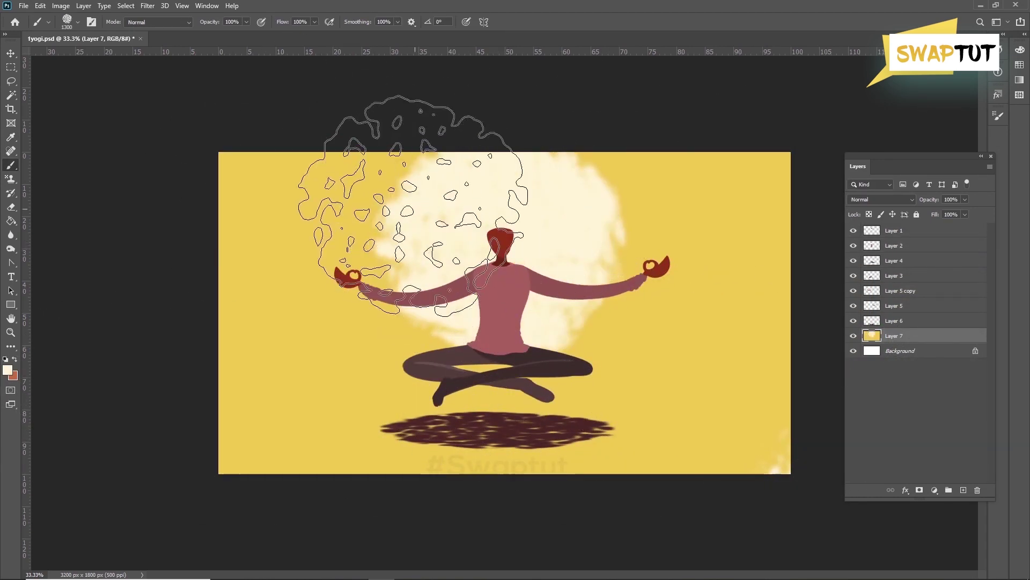
Step: Shrink the brush and paint wavy cream lines of varying thickness curving around both sides of the figure
{"action": "key", "text": "bracketleft"}
{"action": "key", "text": "bracketleft"}
{"action": "key", "text": "bracketleft"}
{"action": "key", "text": "bracketleft"}
{"action": "key", "text": "bracketleft"}
{"action": "key", "text": "bracketleft"}
{"action": "key", "text": "bracketleft"}
{"action": "key", "text": "bracketleft"}
{"action": "key", "text": "bracketleft"}
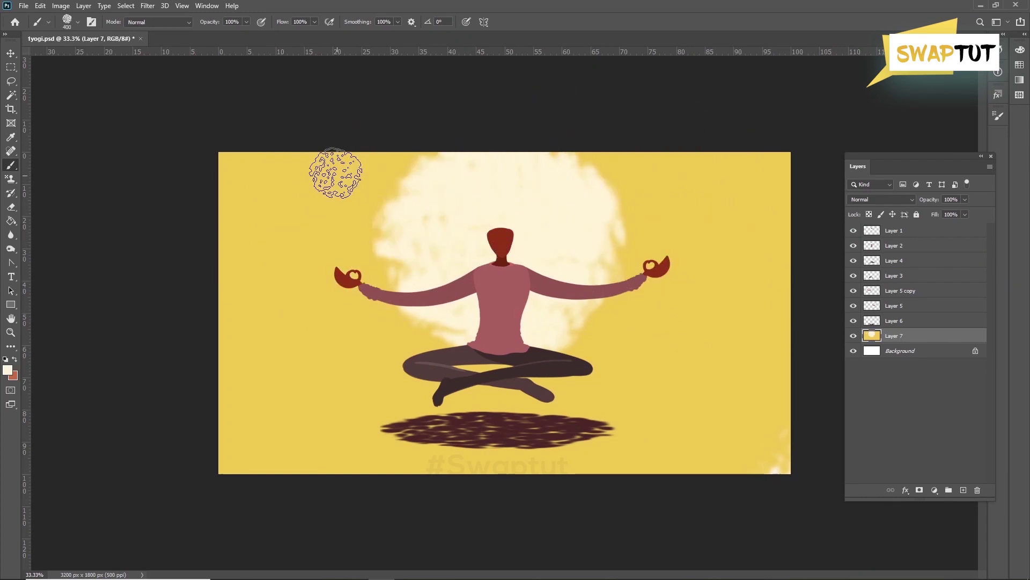
{"action": "left_click_drag", "start_coordinate": [320, 182], "coordinate": [382, 344]}
{"action": "key", "text": "ctrl+z"}
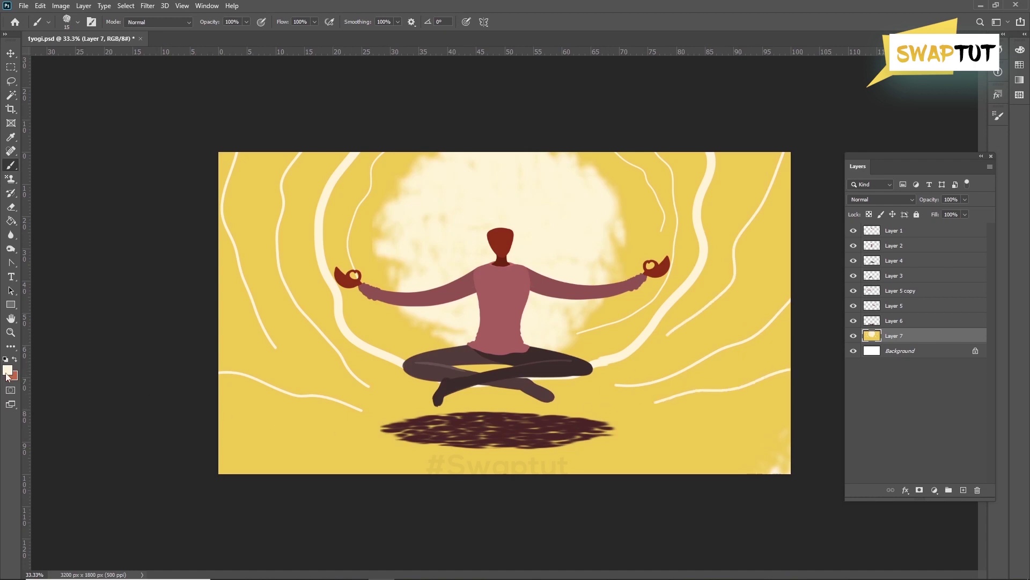
Step: Paint a curved terracotta ground along the canvas bottom and thick terracotta bands sweeping down both sides with smaller strokes
{"action": "mouse_move", "coordinate": [333, 449]}
{"action": "left_mouse_down"}
{"action": "mouse_move", "coordinate": [244, 412]}
{"action": "mouse_move", "coordinate": [491, 478]}
{"action": "mouse_move", "coordinate": [693, 467]}
{"action": "mouse_move", "coordinate": [783, 446]}
{"action": "mouse_move", "coordinate": [749, 409]}
{"action": "mouse_move", "coordinate": [814, 356]}
{"action": "left_mouse_up"}
{"action": "key", "text": "bracketleft"}
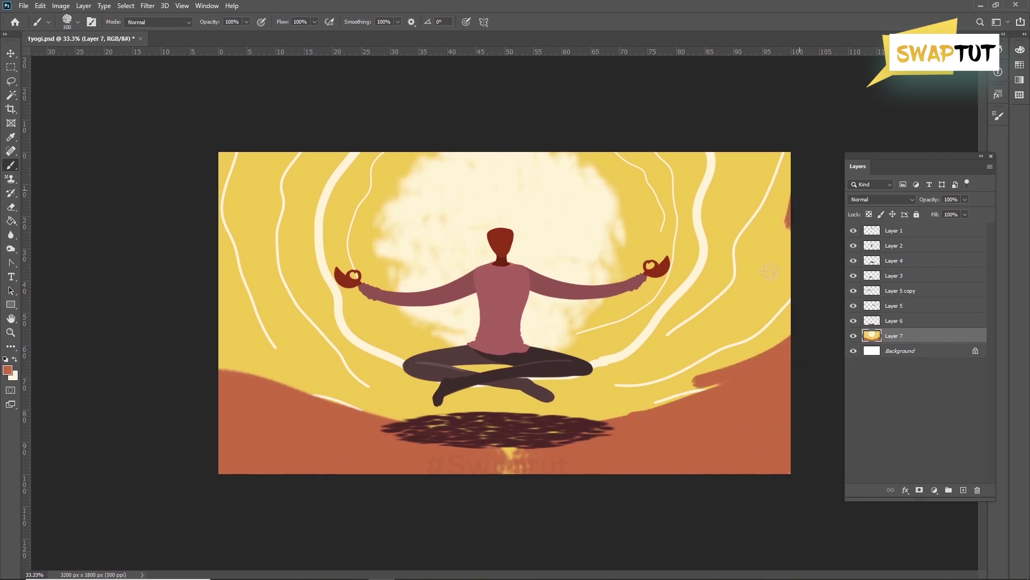
{"action": "left_click_drag", "start_coordinate": [788, 215], "coordinate": [667, 346]}
{"action": "left_click_drag", "start_coordinate": [741, 153], "coordinate": [706, 255]}
{"action": "left_click_drag", "start_coordinate": [262, 156], "coordinate": [264, 302]}
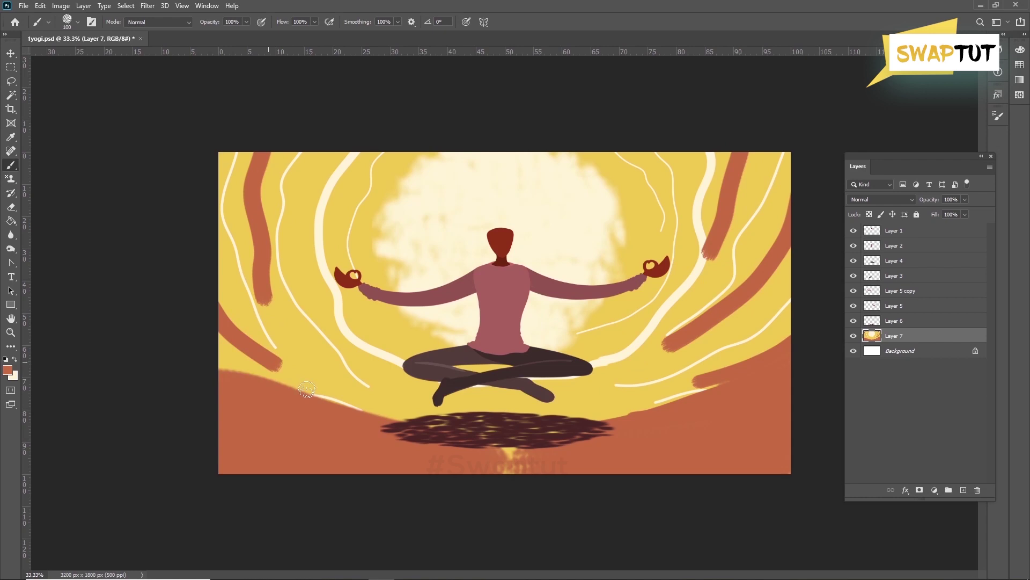
Step: Set the foreground colour to bright orange-red and try a broad stroke over the backdrop's right side
{"action": "left_click", "coordinate": [10, 369]}
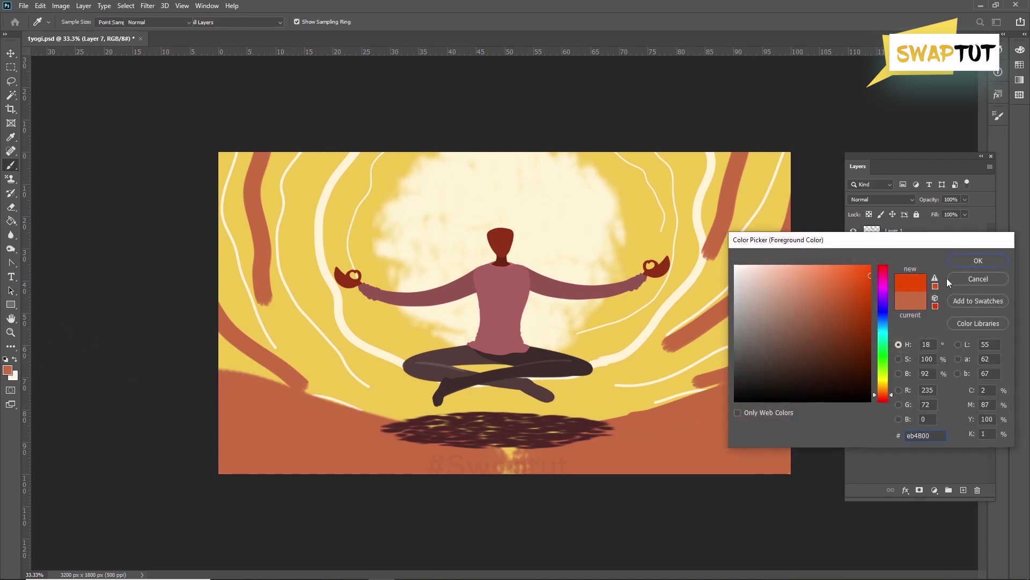
{"action": "type", "text": "eb4800"}
{"action": "key", "text": "Return"}
{"action": "left_click_drag", "start_coordinate": [766, 137], "coordinate": [669, 301]}
{"action": "key", "text": "ctrl+z"}
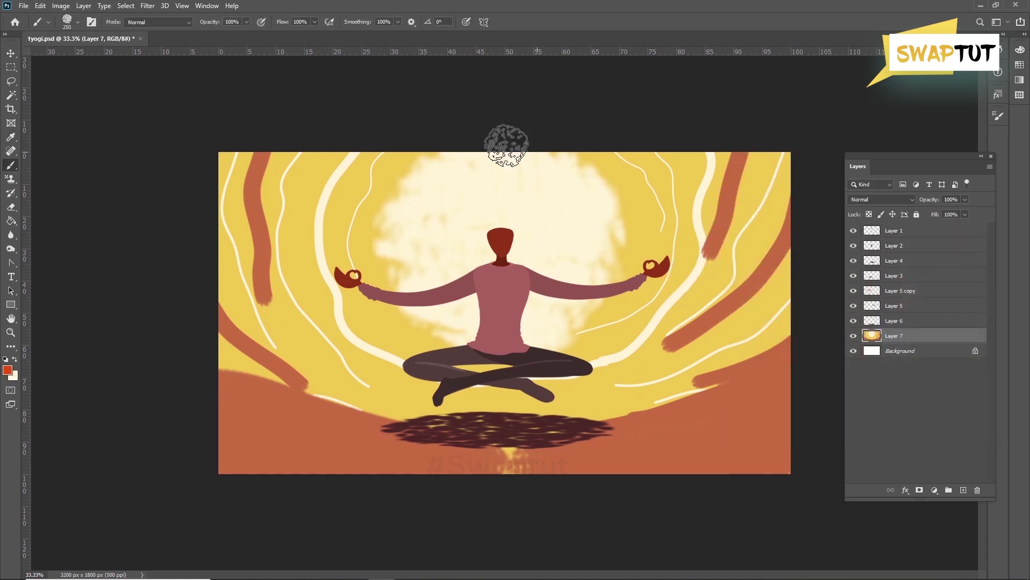
Step: Turn on pressure-controlled opacity and layer translucent orange-red streaks around the glow's left side with a brush of about 200 px
{"action": "key", "text": "bracketleft"}
{"action": "left_click_drag", "start_coordinate": [230, 127], "coordinate": [234, 271]}
{"action": "left_click_drag", "start_coordinate": [232, 175], "coordinate": [244, 292]}
{"action": "mouse_move", "coordinate": [284, 137]}
{"action": "left_mouse_down"}
{"action": "mouse_move", "coordinate": [287, 343]}
{"action": "mouse_move", "coordinate": [327, 361]}
{"action": "left_mouse_up"}
{"action": "left_click_drag", "start_coordinate": [324, 122], "coordinate": [369, 352]}
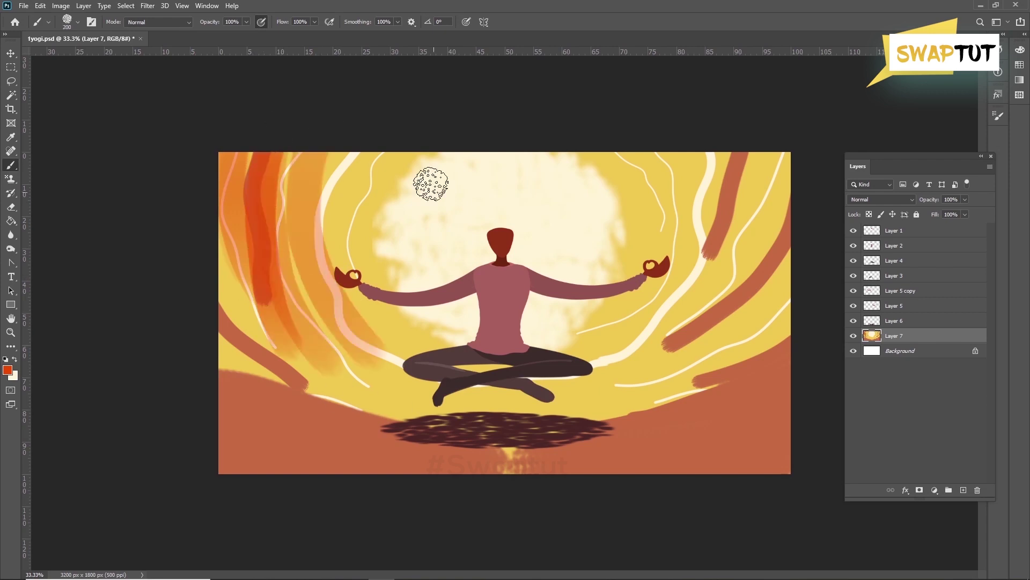
{"action": "left_click_drag", "start_coordinate": [346, 145], "coordinate": [399, 367]}
{"action": "left_click_drag", "start_coordinate": [308, 142], "coordinate": [365, 361]}
{"action": "left_click_drag", "start_coordinate": [215, 201], "coordinate": [358, 394]}
{"action": "mouse_move", "coordinate": [194, 285]}
{"action": "left_mouse_down"}
{"action": "mouse_move", "coordinate": [411, 409]}
{"action": "mouse_move", "coordinate": [507, 396]}
{"action": "left_mouse_up"}
Step: Enlarge the brush to 250 px and sweep matching translucent orange-red streaks down the backdrop's right side
{"action": "left_click_drag", "start_coordinate": [745, 116], "coordinate": [615, 349]}
{"action": "key", "text": "bracketright"}
{"action": "left_click_drag", "start_coordinate": [773, 139], "coordinate": [662, 314]}
{"action": "left_click_drag", "start_coordinate": [687, 134], "coordinate": [610, 334]}
{"action": "mouse_move", "coordinate": [687, 134]}
{"action": "left_mouse_down"}
{"action": "mouse_move", "coordinate": [638, 341]}
{"action": "mouse_move", "coordinate": [541, 421]}
{"action": "mouse_move", "coordinate": [260, 409]}
{"action": "mouse_move", "coordinate": [225, 365]}
{"action": "left_mouse_up"}
Step: Merge the shadow layer with the painted backdrop layer, then brush translucent crimson across the ground
{"action": "key", "text": "ctrl+e"}
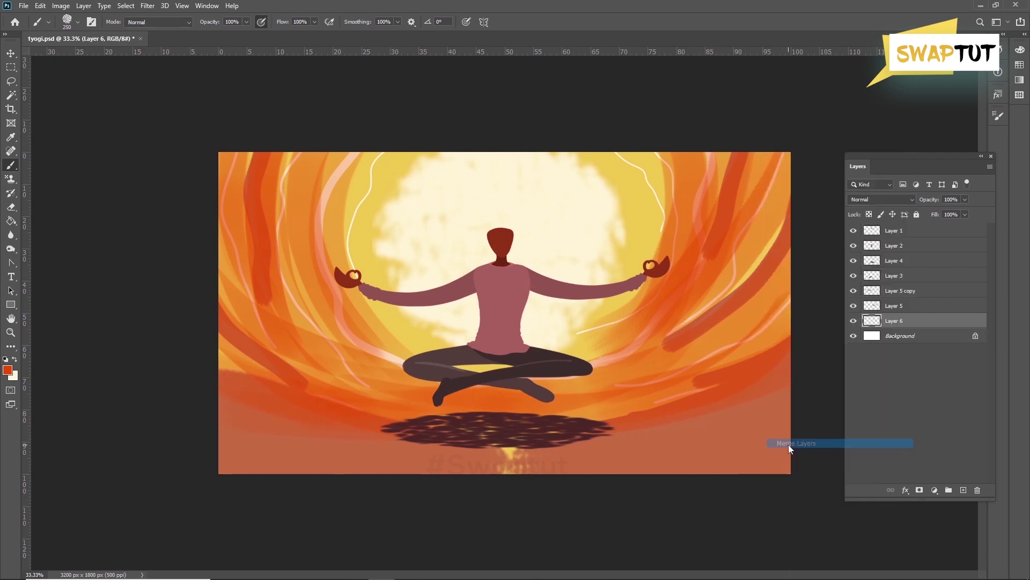
{"action": "mouse_move", "coordinate": [789, 436]}
{"action": "left_mouse_down"}
{"action": "mouse_move", "coordinate": [156, 457]}
{"action": "mouse_move", "coordinate": [505, 457]}
{"action": "left_mouse_up"}
{"action": "left_click", "coordinate": [7, 369]}
{"action": "left_click", "coordinate": [881, 396]}
{"action": "left_click", "coordinate": [841, 284]}
{"action": "left_click", "coordinate": [977, 259]}
{"action": "mouse_move", "coordinate": [184, 437]}
{"action": "left_mouse_down"}
{"action": "mouse_move", "coordinate": [592, 450]}
{"action": "mouse_move", "coordinate": [666, 417]}
{"action": "mouse_move", "coordinate": [810, 430]}
{"action": "left_mouse_up"}
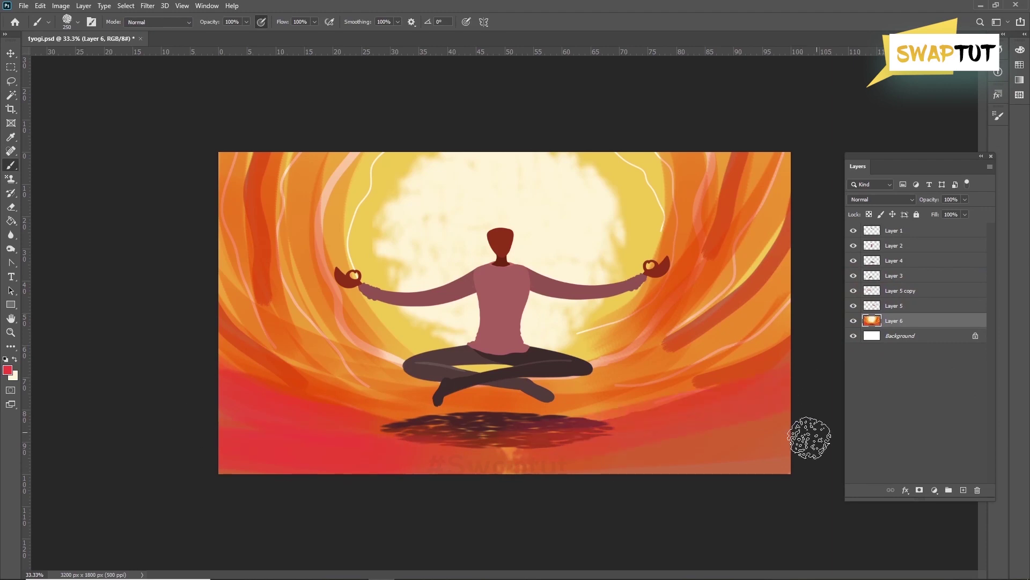
Step: Work the crimson streaks up the sides of the backdrop around the glow, undoing the last stroke
{"action": "mouse_move", "coordinate": [599, 208]}
{"action": "left_mouse_down"}
{"action": "mouse_move", "coordinate": [580, 124]}
{"action": "mouse_move", "coordinate": [709, 131]}
{"action": "mouse_move", "coordinate": [766, 246]}
{"action": "mouse_move", "coordinate": [641, 332]}
{"action": "mouse_move", "coordinate": [588, 328]}
{"action": "left_mouse_up"}
{"action": "mouse_move", "coordinate": [242, 208]}
{"action": "left_mouse_down"}
{"action": "mouse_move", "coordinate": [263, 204]}
{"action": "mouse_move", "coordinate": [266, 165]}
{"action": "mouse_move", "coordinate": [245, 158]}
{"action": "mouse_move", "coordinate": [294, 360]}
{"action": "mouse_move", "coordinate": [405, 320]}
{"action": "mouse_move", "coordinate": [372, 288]}
{"action": "left_mouse_up"}
{"action": "key", "text": "ctrl+z"}
Step: Set the foreground colour to golden yellow and brush broad translucent streaks around both sides of the glow
{"action": "left_click", "coordinate": [8, 370]}
{"action": "left_click", "coordinate": [882, 380]}
{"action": "left_click", "coordinate": [978, 260]}
{"action": "left_click_drag", "start_coordinate": [636, 164], "coordinate": [528, 352]}
{"action": "left_click_drag", "start_coordinate": [692, 164], "coordinate": [663, 306]}
{"action": "mouse_move", "coordinate": [321, 166]}
{"action": "left_mouse_down"}
{"action": "mouse_move", "coordinate": [325, 269]}
{"action": "mouse_move", "coordinate": [373, 360]}
{"action": "left_mouse_up"}
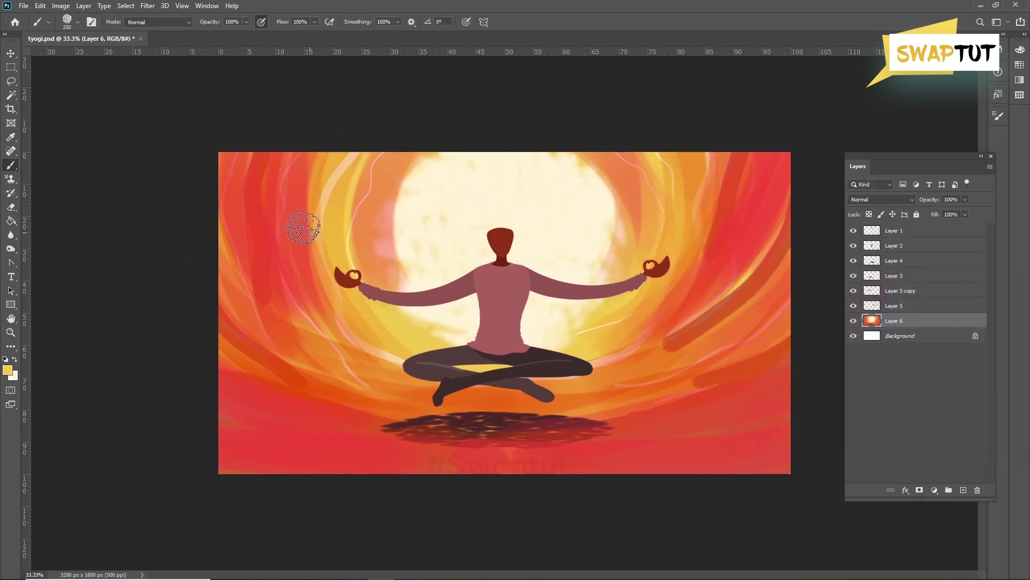
{"action": "left_click_drag", "start_coordinate": [249, 215], "coordinate": [311, 306]}
Step: Shrink the brush to about 125 px and add finer yellow streaks curving around the arms and beneath the legs
{"action": "key", "text": "bracketleft"}
{"action": "key", "text": "bracketleft"}
{"action": "key", "text": "bracketleft"}
{"action": "key", "text": "bracketleft"}
{"action": "key", "text": "bracketleft"}
{"action": "left_click_drag", "start_coordinate": [315, 250], "coordinate": [322, 300]}
{"action": "mouse_move", "coordinate": [644, 346]}
{"action": "left_mouse_down"}
{"action": "mouse_move", "coordinate": [746, 278]}
{"action": "mouse_move", "coordinate": [588, 369]}
{"action": "left_mouse_up"}
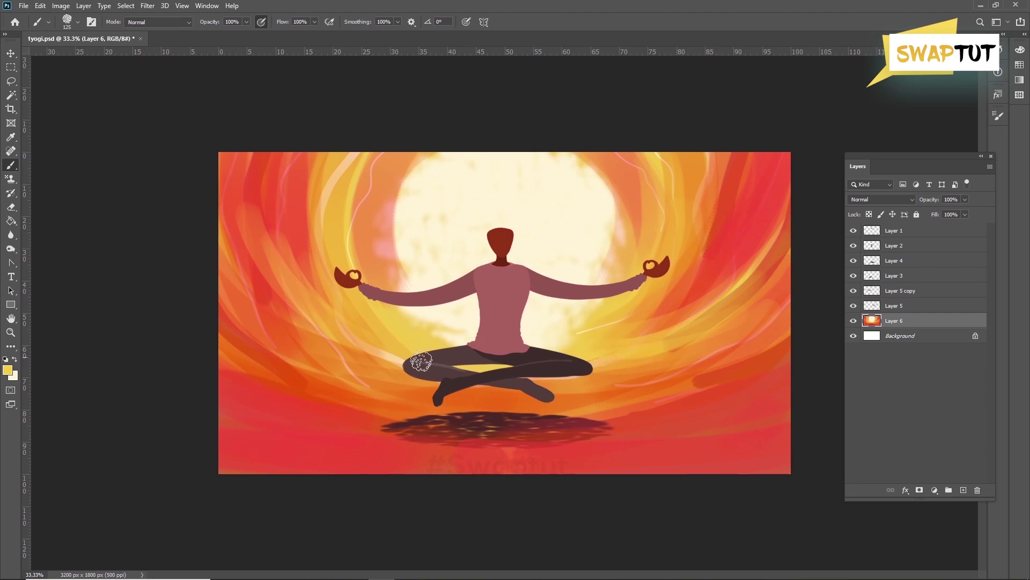
{"action": "left_click_drag", "start_coordinate": [268, 316], "coordinate": [430, 384]}
{"action": "mouse_move", "coordinate": [204, 356]}
{"action": "left_mouse_down"}
{"action": "mouse_move", "coordinate": [391, 394]}
{"action": "mouse_move", "coordinate": [620, 382]}
{"action": "left_mouse_up"}
{"action": "left_click_drag", "start_coordinate": [400, 424], "coordinate": [671, 387]}
Step: Set the foreground colour to deep red and darken the ground and the shadow area with broad curved strokes
{"action": "left_click", "coordinate": [8, 370]}
{"action": "left_click", "coordinate": [883, 398]}
{"action": "left_click", "coordinate": [979, 260]}
{"action": "mouse_move", "coordinate": [617, 424]}
{"action": "left_mouse_down"}
{"action": "mouse_move", "coordinate": [338, 437]}
{"action": "mouse_move", "coordinate": [501, 450]}
{"action": "mouse_move", "coordinate": [322, 495]}
{"action": "mouse_move", "coordinate": [697, 451]}
{"action": "mouse_move", "coordinate": [671, 490]}
{"action": "mouse_move", "coordinate": [638, 478]}
{"action": "mouse_move", "coordinate": [628, 437]}
{"action": "mouse_move", "coordinate": [406, 434]}
{"action": "left_mouse_up"}
{"action": "left_click_drag", "start_coordinate": [646, 396], "coordinate": [729, 371]}
Step: Paint a thin deep-red band along the glow's left edge with a smaller brush, then set the foreground colour to crimson
{"action": "key", "text": "["}
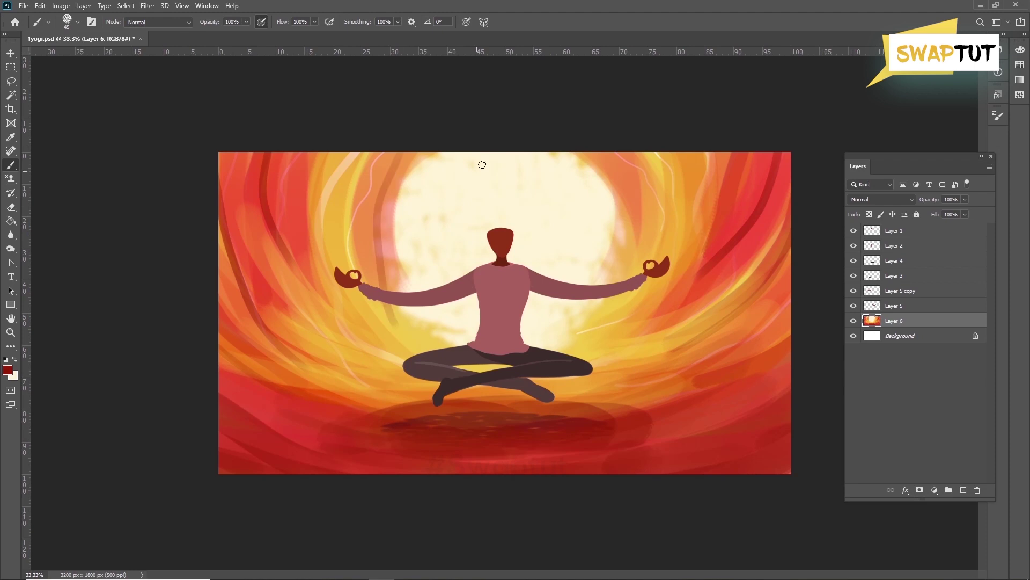
{"action": "left_click_drag", "start_coordinate": [458, 153], "coordinate": [412, 291]}
{"action": "left_click", "coordinate": [7, 370]}
{"action": "left_click", "coordinate": [964, 263]}
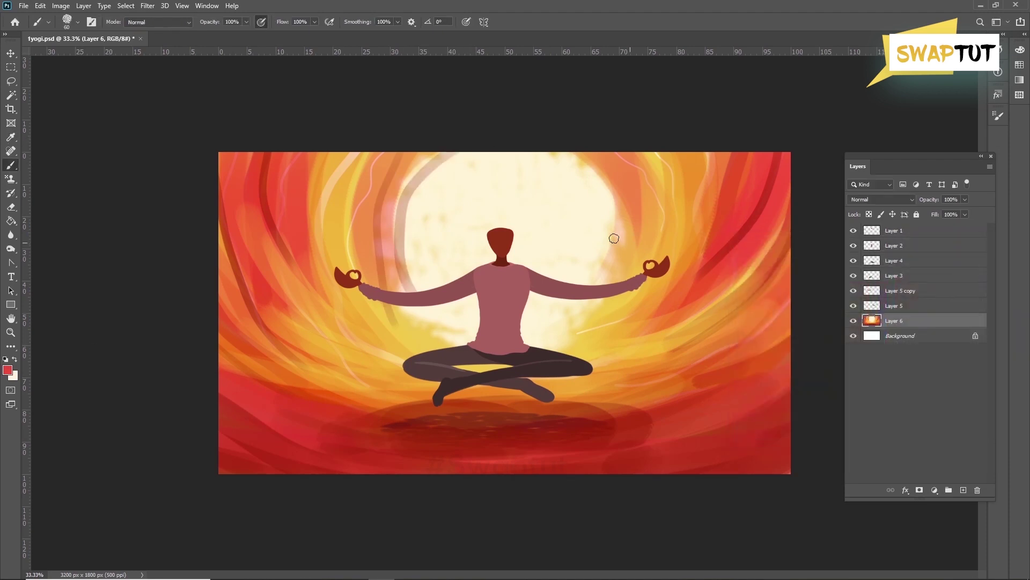
Step: Enlarge the brush to about 200 px and paint translucent bands down both edges of the glow
{"action": "left_click_drag", "start_coordinate": [457, 155], "coordinate": [427, 300]}
{"action": "key", "text": "]"}
{"action": "mouse_move", "coordinate": [577, 155]}
{"action": "left_mouse_down"}
{"action": "mouse_move", "coordinate": [603, 241]}
{"action": "mouse_move", "coordinate": [594, 263]}
{"action": "left_mouse_up"}
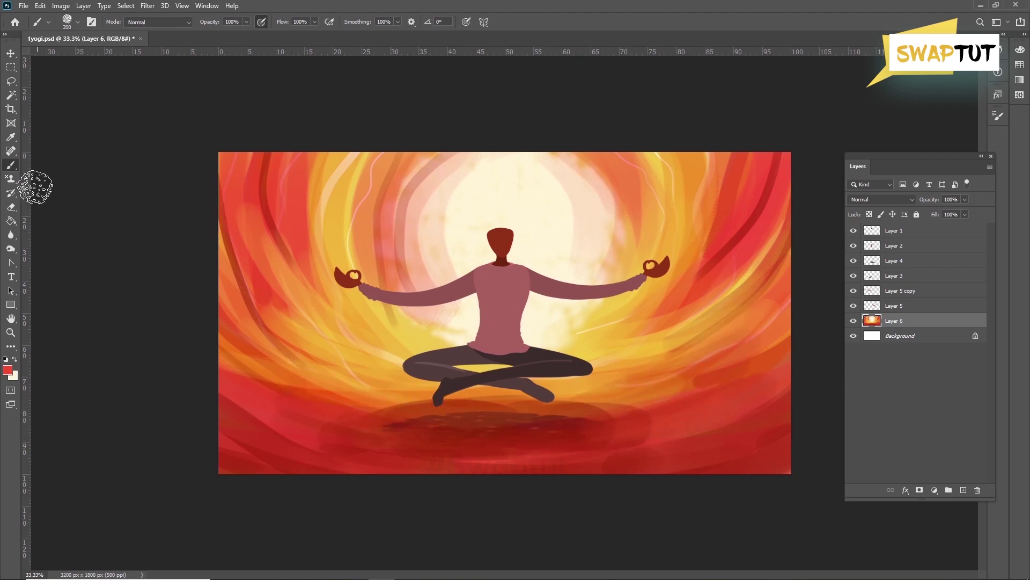
Step: Blend the glow's left edge and the streaks beside it with the Mixer Brush at about 300 to 500 px
{"action": "right_click", "coordinate": [10, 168]}
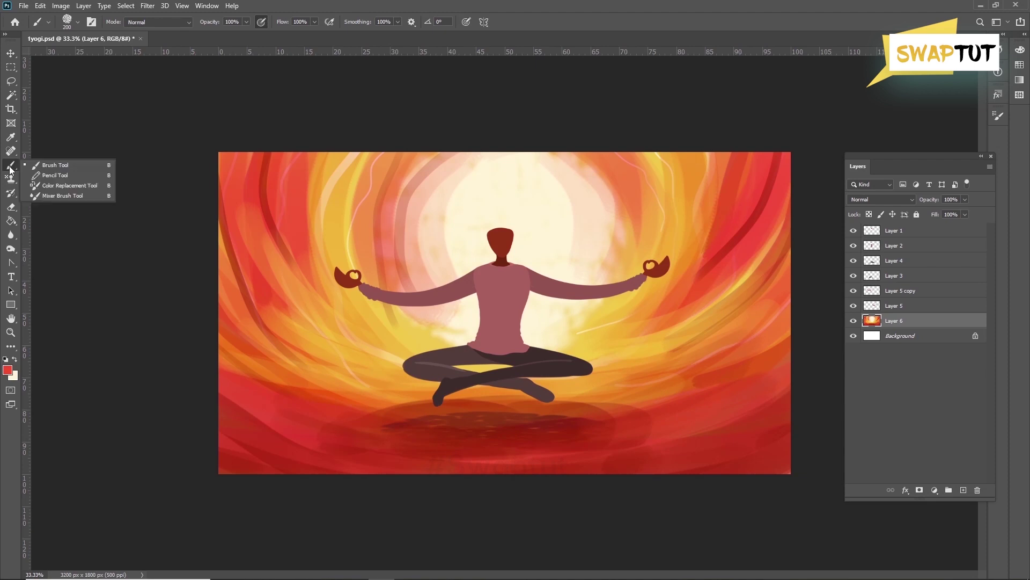
{"action": "left_click", "coordinate": [53, 196]}
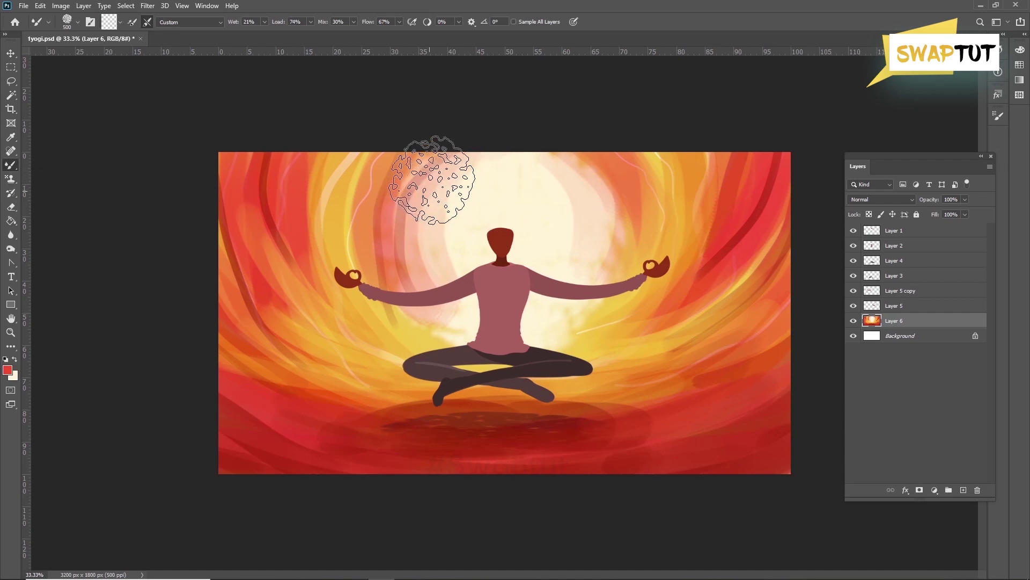
{"action": "key", "text": "bracketleft"}
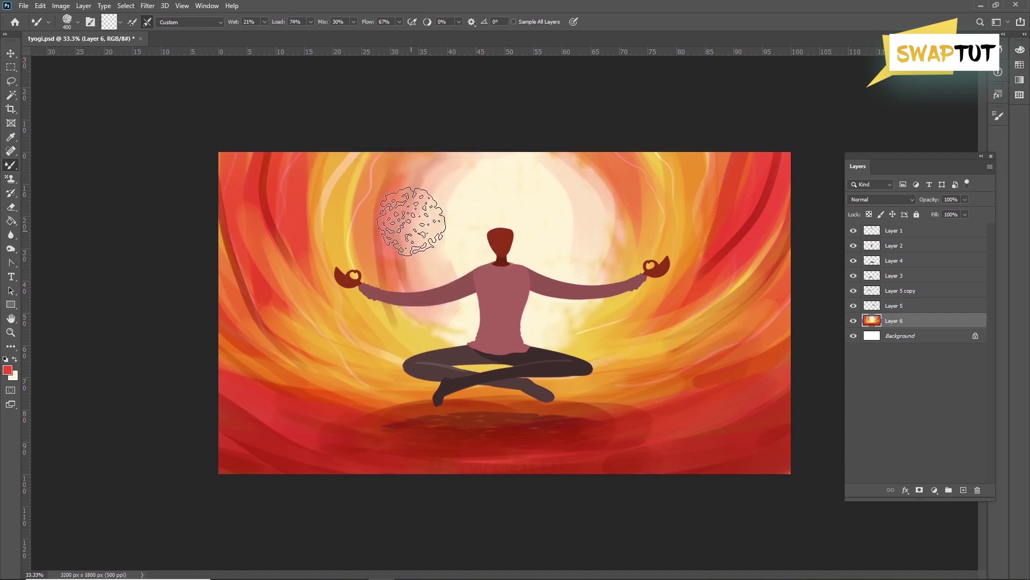
{"action": "key", "text": "bracketright"}
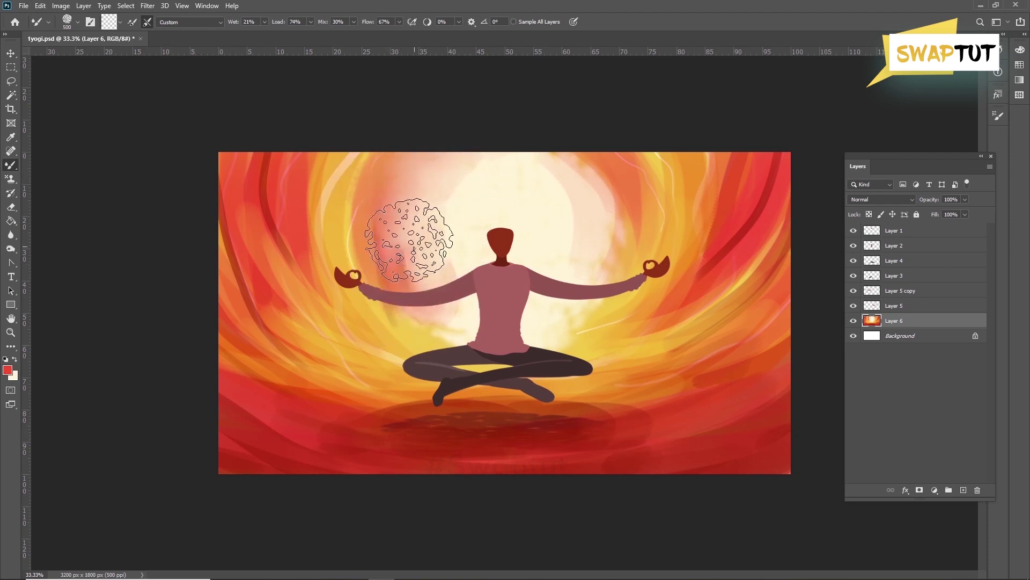
{"action": "key", "text": "bracketleft"}
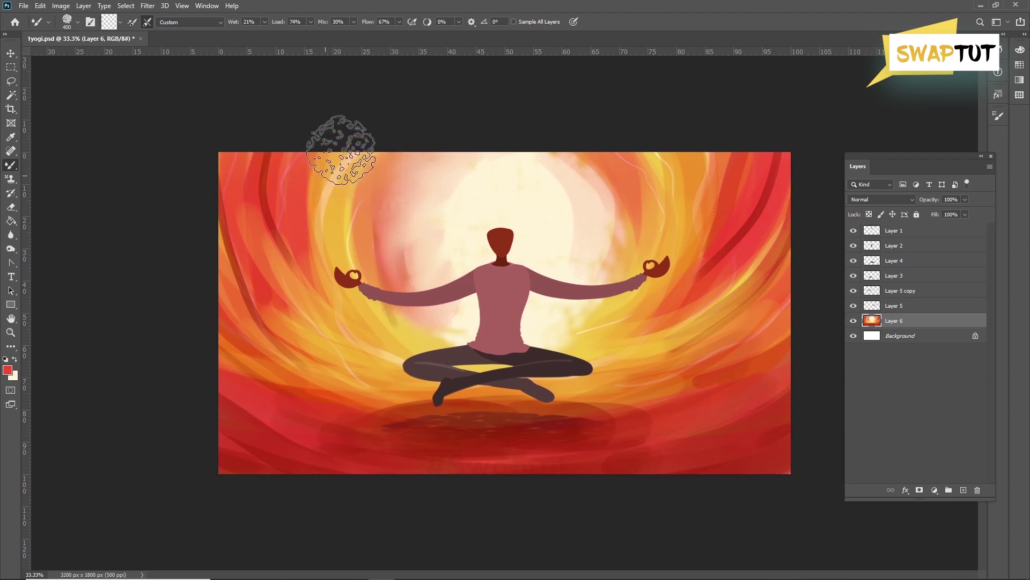
{"action": "key", "text": "bracketleft"}
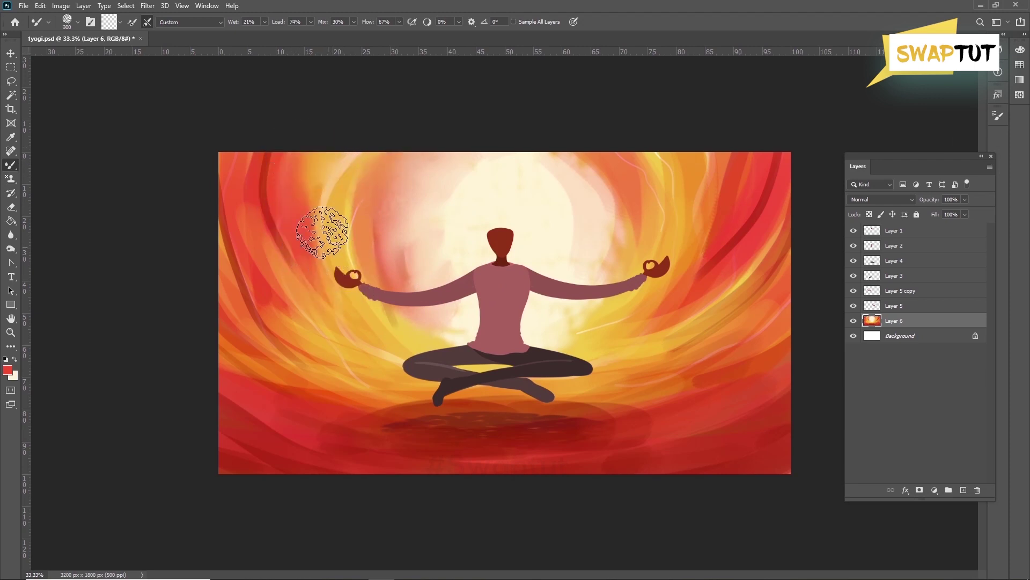
{"action": "key", "text": "bracketleft"}
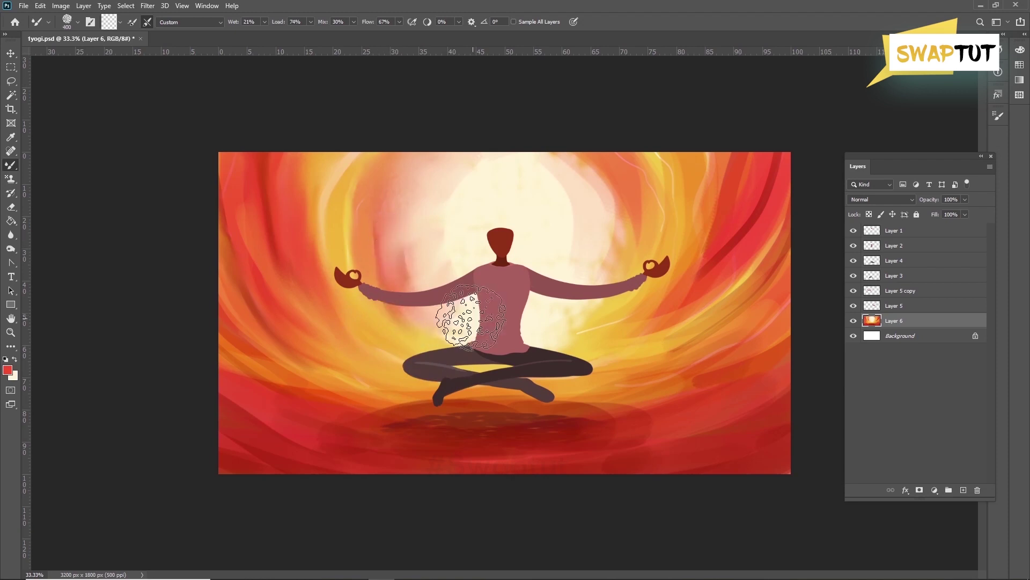
Step: Soften the upper glow and both of its edges with the Mixer Brush enlarged to about 500 to 700 px
{"action": "key", "text": "bracketright"}
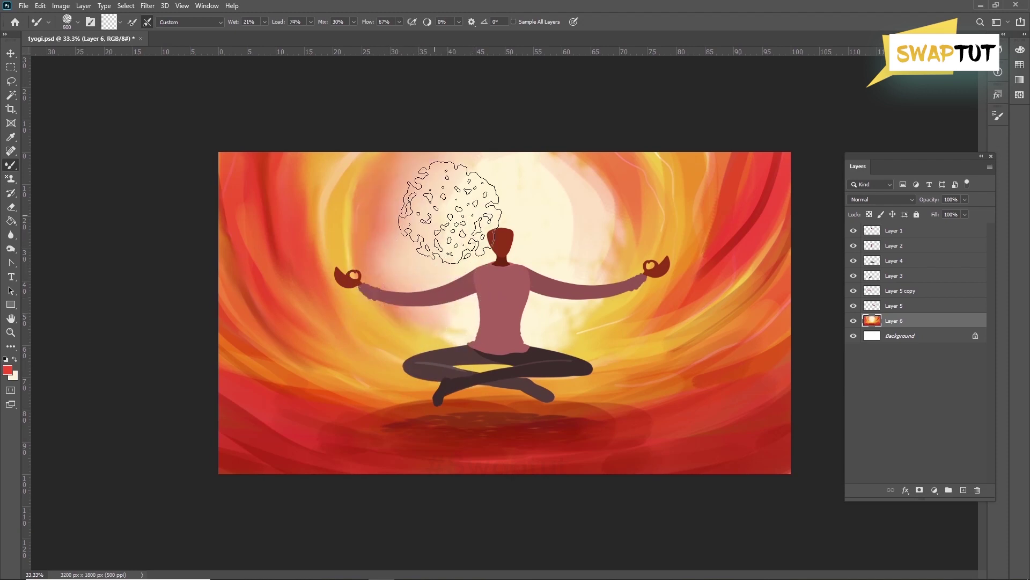
{"action": "key", "text": "bracketright"}
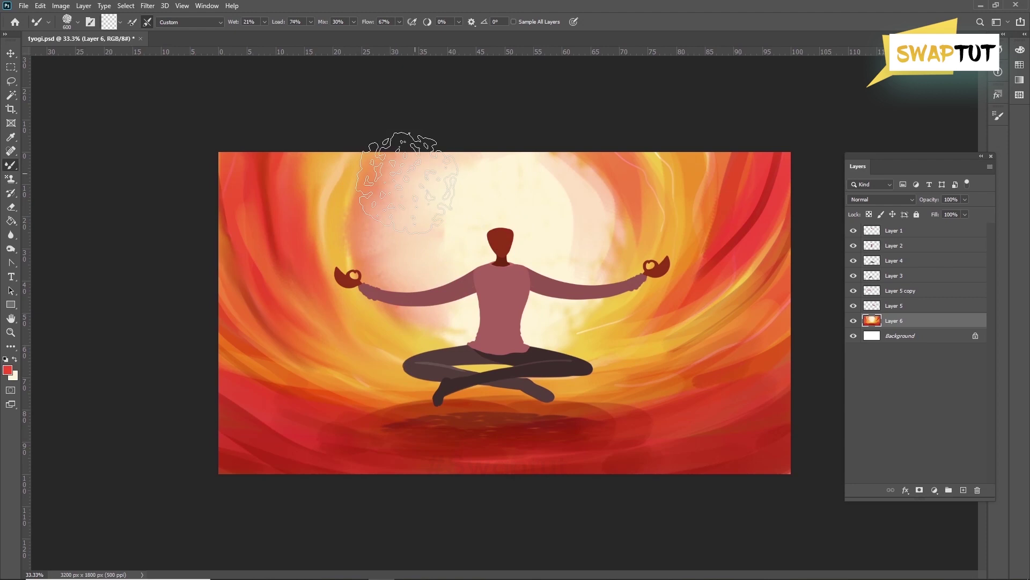
{"action": "key", "text": "bracketright"}
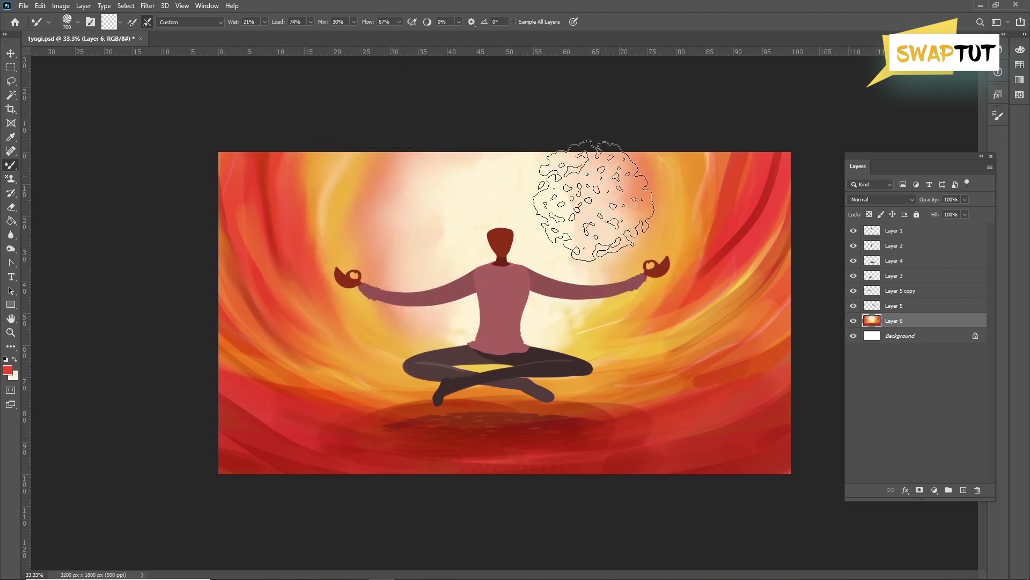
{"action": "key", "text": "bracketleft"}
{"action": "key", "text": "bracketleft"}
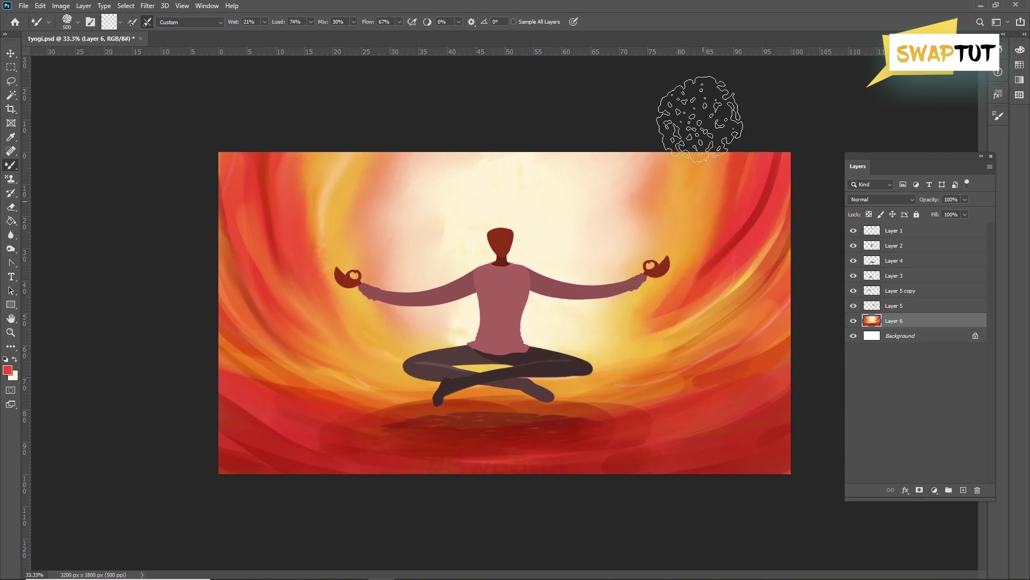
Step: Smooth the curved streaks on the right side of the background with the Mixer Brush at about 400 px
{"action": "key", "text": "bracketleft"}
{"action": "key", "text": "bracketleft"}
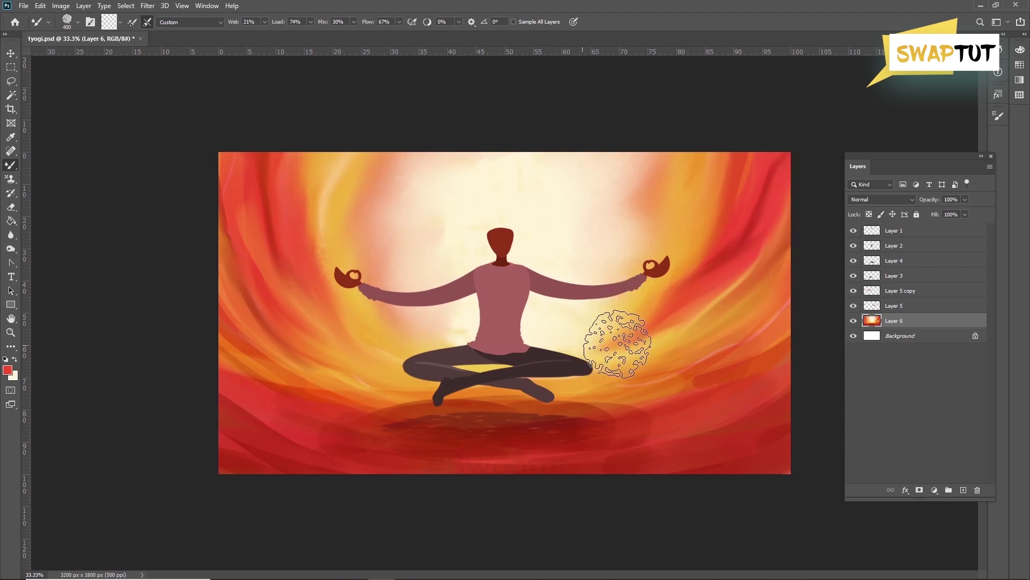
{"action": "key", "text": "bracketright"}
{"action": "key", "text": "bracketright"}
{"action": "key", "text": "bracketleft"}
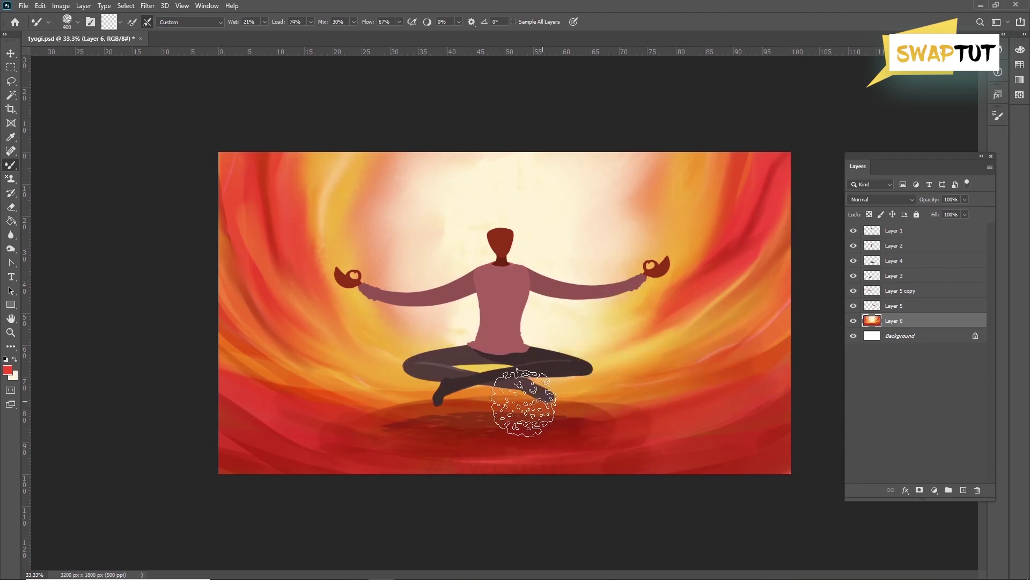
Step: Blend the shadow beneath the legs into the surrounding ground with the Mixer Brush at about 300 px
{"action": "mouse_move", "coordinate": [577, 386]}
{"action": "left_mouse_down"}
{"action": "mouse_move", "coordinate": [483, 426]}
{"action": "mouse_move", "coordinate": [437, 429]}
{"action": "mouse_move", "coordinate": [453, 442]}
{"action": "mouse_move", "coordinate": [571, 418]}
{"action": "left_mouse_up"}
{"action": "key", "text": "bracketleft"}
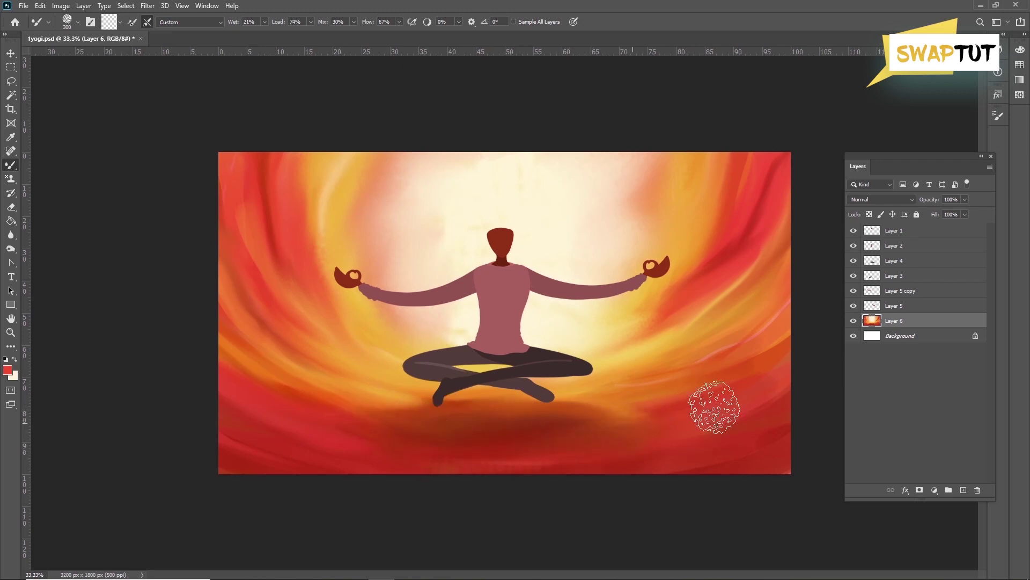
{"action": "mouse_move", "coordinate": [539, 416]}
{"action": "left_mouse_down"}
{"action": "mouse_move", "coordinate": [624, 410]}
{"action": "mouse_move", "coordinate": [557, 432]}
{"action": "mouse_move", "coordinate": [586, 435]}
{"action": "mouse_move", "coordinate": [679, 410]}
{"action": "mouse_move", "coordinate": [597, 437]}
{"action": "mouse_move", "coordinate": [603, 424]}
{"action": "mouse_move", "coordinate": [755, 419]}
{"action": "mouse_move", "coordinate": [742, 433]}
{"action": "mouse_move", "coordinate": [792, 417]}
{"action": "mouse_move", "coordinate": [650, 475]}
{"action": "mouse_move", "coordinate": [673, 491]}
{"action": "mouse_move", "coordinate": [717, 370]}
{"action": "mouse_move", "coordinate": [788, 303]}
{"action": "mouse_move", "coordinate": [675, 387]}
{"action": "mouse_move", "coordinate": [759, 346]}
{"action": "mouse_move", "coordinate": [718, 358]}
{"action": "mouse_move", "coordinate": [742, 341]}
{"action": "mouse_move", "coordinate": [597, 394]}
{"action": "mouse_move", "coordinate": [729, 364]}
{"action": "mouse_move", "coordinate": [758, 327]}
{"action": "mouse_move", "coordinate": [655, 414]}
{"action": "mouse_move", "coordinate": [607, 430]}
{"action": "mouse_move", "coordinate": [638, 429]}
{"action": "mouse_move", "coordinate": [655, 443]}
{"action": "mouse_move", "coordinate": [635, 417]}
{"action": "mouse_move", "coordinate": [602, 425]}
{"action": "mouse_move", "coordinate": [765, 361]}
{"action": "mouse_move", "coordinate": [611, 420]}
{"action": "mouse_move", "coordinate": [727, 384]}
{"action": "mouse_move", "coordinate": [664, 417]}
{"action": "mouse_move", "coordinate": [566, 442]}
{"action": "mouse_move", "coordinate": [671, 411]}
{"action": "mouse_move", "coordinate": [606, 420]}
{"action": "mouse_move", "coordinate": [740, 364]}
{"action": "mouse_move", "coordinate": [660, 409]}
{"action": "mouse_move", "coordinate": [791, 355]}
{"action": "mouse_move", "coordinate": [649, 436]}
{"action": "mouse_move", "coordinate": [734, 388]}
{"action": "mouse_move", "coordinate": [559, 440]}
{"action": "mouse_move", "coordinate": [576, 420]}
{"action": "mouse_move", "coordinate": [713, 385]}
{"action": "mouse_move", "coordinate": [500, 442]}
{"action": "mouse_move", "coordinate": [740, 380]}
{"action": "mouse_move", "coordinate": [590, 437]}
{"action": "mouse_move", "coordinate": [679, 412]}
{"action": "mouse_move", "coordinate": [645, 403]}
{"action": "mouse_move", "coordinate": [587, 421]}
{"action": "mouse_move", "coordinate": [620, 447]}
{"action": "mouse_move", "coordinate": [652, 433]}
{"action": "mouse_move", "coordinate": [623, 407]}
{"action": "mouse_move", "coordinate": [653, 430]}
{"action": "mouse_move", "coordinate": [663, 423]}
{"action": "mouse_move", "coordinate": [626, 398]}
{"action": "left_mouse_up"}
{"action": "mouse_move", "coordinate": [393, 419]}
{"action": "left_mouse_down"}
{"action": "mouse_move", "coordinate": [427, 427]}
{"action": "mouse_move", "coordinate": [292, 421]}
{"action": "mouse_move", "coordinate": [572, 465]}
{"action": "mouse_move", "coordinate": [497, 456]}
{"action": "mouse_move", "coordinate": [634, 455]}
{"action": "mouse_move", "coordinate": [558, 459]}
{"action": "mouse_move", "coordinate": [568, 435]}
{"action": "mouse_move", "coordinate": [619, 429]}
{"action": "left_mouse_up"}
Step: Smooth the streaks below both arms and across the lower background with the Mixer Brush at about 600 to 700 px
{"action": "key", "text": "bracketright"}
{"action": "key", "text": "bracketright"}
{"action": "key", "text": "bracketright"}
{"action": "left_click_drag", "start_coordinate": [599, 327], "coordinate": [660, 317]}
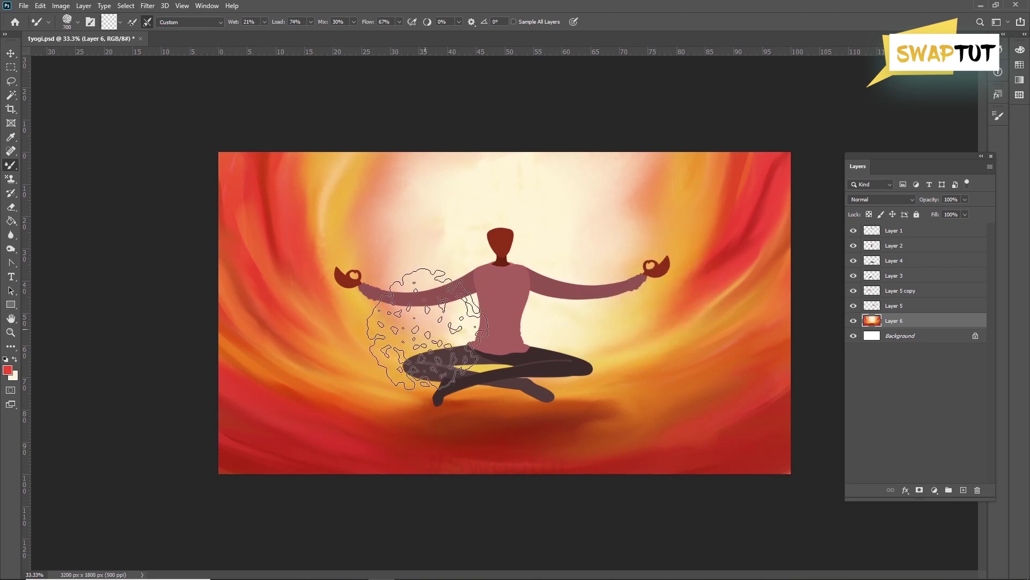
{"action": "key", "text": "bracketright"}
{"action": "key", "text": "bracketleft"}
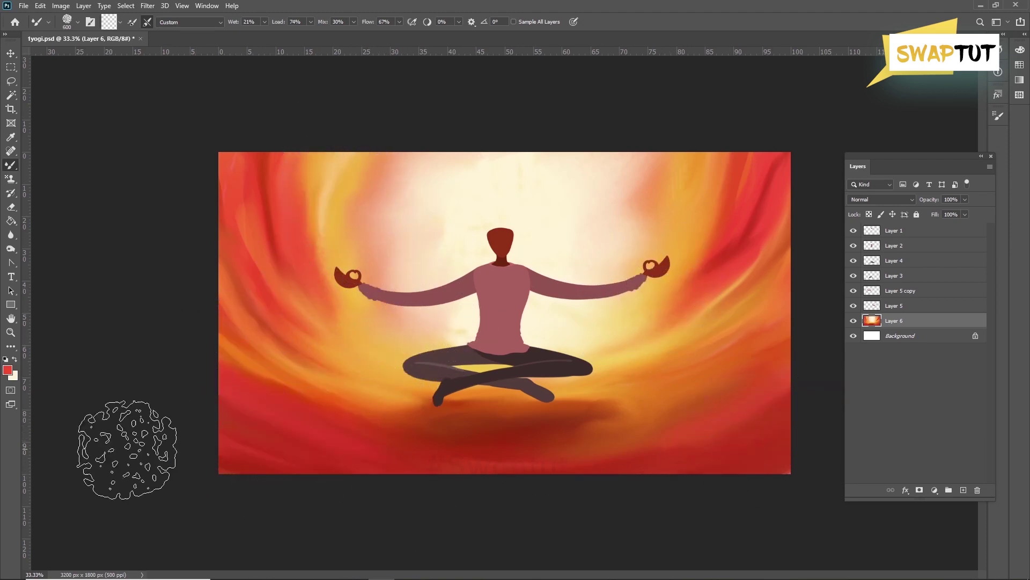
Step: Set the foreground colour to dark maroon 440a00 and darken the lower-left corner with curved Brush strokes
{"action": "left_click", "coordinate": [8, 370]}
{"action": "left_click_drag", "start_coordinate": [858, 365], "coordinate": [872, 365]}
{"action": "left_click", "coordinate": [978, 260]}
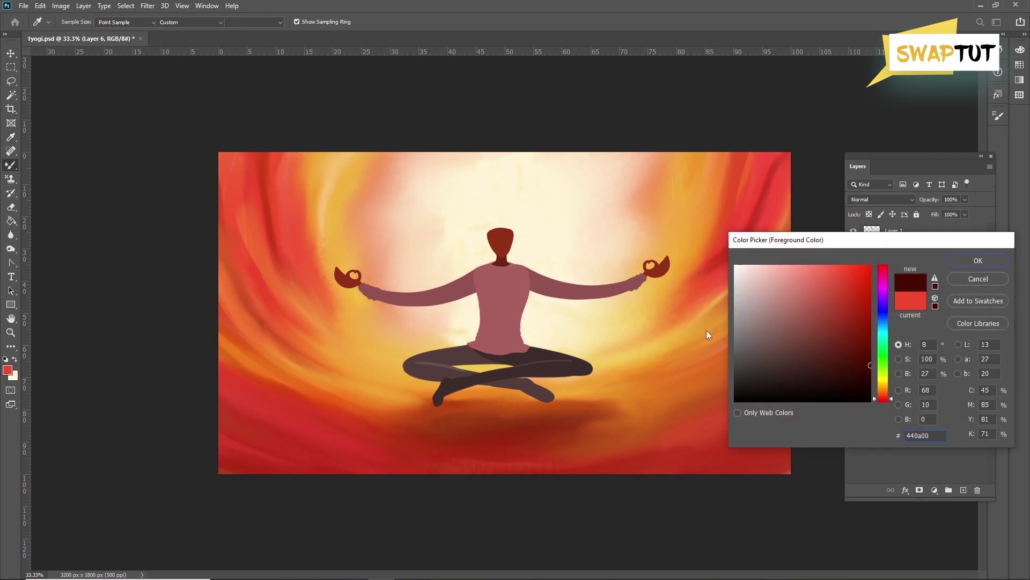
{"action": "right_click", "coordinate": [8, 167]}
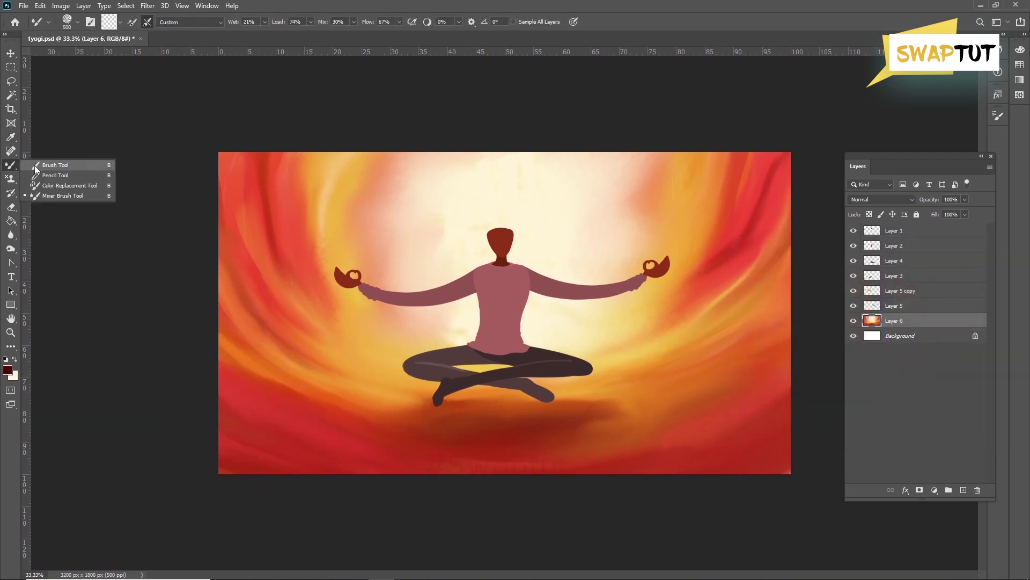
{"action": "left_click", "coordinate": [59, 163]}
{"action": "left_click_drag", "start_coordinate": [194, 405], "coordinate": [364, 494]}
{"action": "left_click_drag", "start_coordinate": [166, 424], "coordinate": [405, 531]}
Step: Darken the lower-right corner and the bottom edge with curved dark-maroon strokes, using a brush of about 250 px
{"action": "key", "text": "bracketright"}
{"action": "left_click_drag", "start_coordinate": [807, 372], "coordinate": [685, 444]}
{"action": "key", "text": "bracketleft"}
{"action": "key", "text": "bracketleft"}
{"action": "key", "text": "bracketleft"}
{"action": "left_click_drag", "start_coordinate": [805, 340], "coordinate": [655, 472]}
{"action": "left_click_drag", "start_coordinate": [815, 389], "coordinate": [680, 512]}
{"action": "left_click_drag", "start_coordinate": [784, 459], "coordinate": [704, 514]}
{"action": "left_click_drag", "start_coordinate": [760, 411], "coordinate": [569, 505]}
{"action": "mouse_move", "coordinate": [803, 327]}
{"action": "left_mouse_down"}
{"action": "mouse_move", "coordinate": [680, 452]}
{"action": "mouse_move", "coordinate": [598, 456]}
{"action": "left_mouse_up"}
{"action": "left_click_drag", "start_coordinate": [670, 450], "coordinate": [541, 503]}
{"action": "left_click_drag", "start_coordinate": [234, 422], "coordinate": [434, 506]}
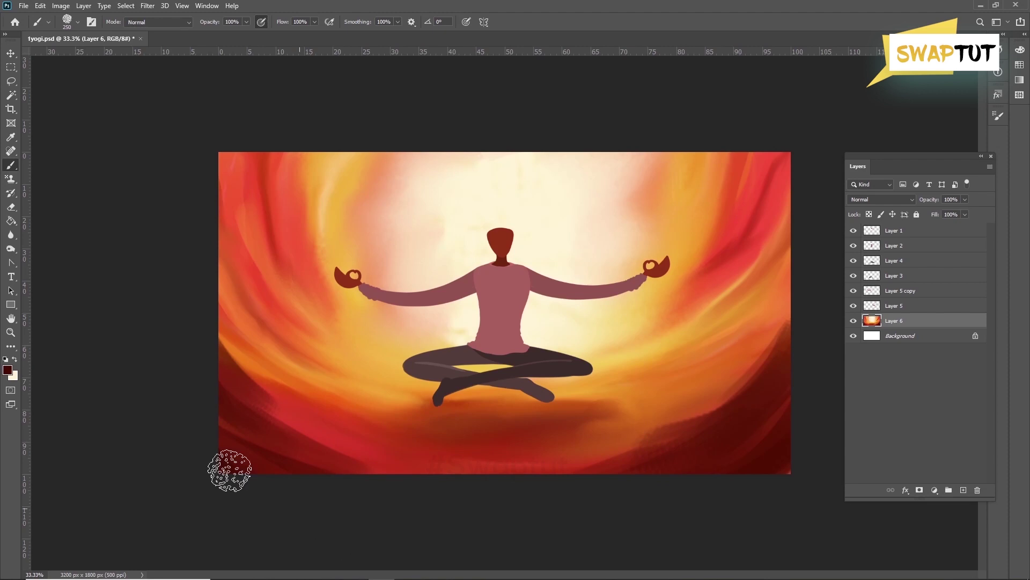
Step: Brush dark-maroon curved strokes along the upper outer sides of the background at about 200 px
{"action": "key", "text": "bracketright"}
{"action": "left_click_drag", "start_coordinate": [784, 156], "coordinate": [764, 241]}
{"action": "key", "text": "bracketleft"}
{"action": "key", "text": "bracketleft"}
{"action": "mouse_move", "coordinate": [792, 129]}
{"action": "left_mouse_down"}
{"action": "mouse_move", "coordinate": [716, 307]}
{"action": "mouse_move", "coordinate": [692, 317]}
{"action": "left_mouse_up"}
{"action": "left_click_drag", "start_coordinate": [239, 107], "coordinate": [299, 320]}
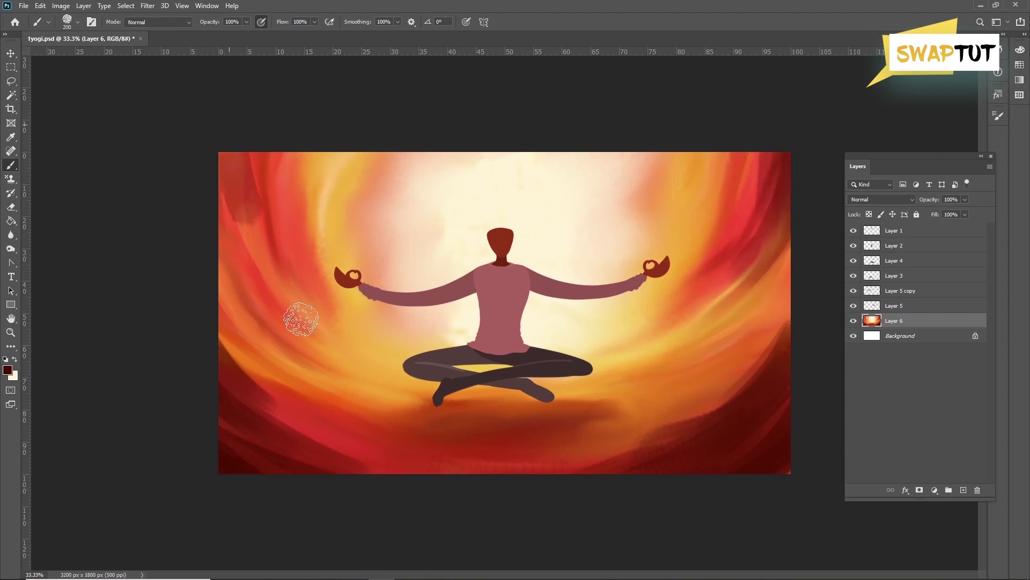
{"action": "left_click_drag", "start_coordinate": [214, 167], "coordinate": [267, 323]}
{"action": "left_click_drag", "start_coordinate": [224, 127], "coordinate": [266, 327]}
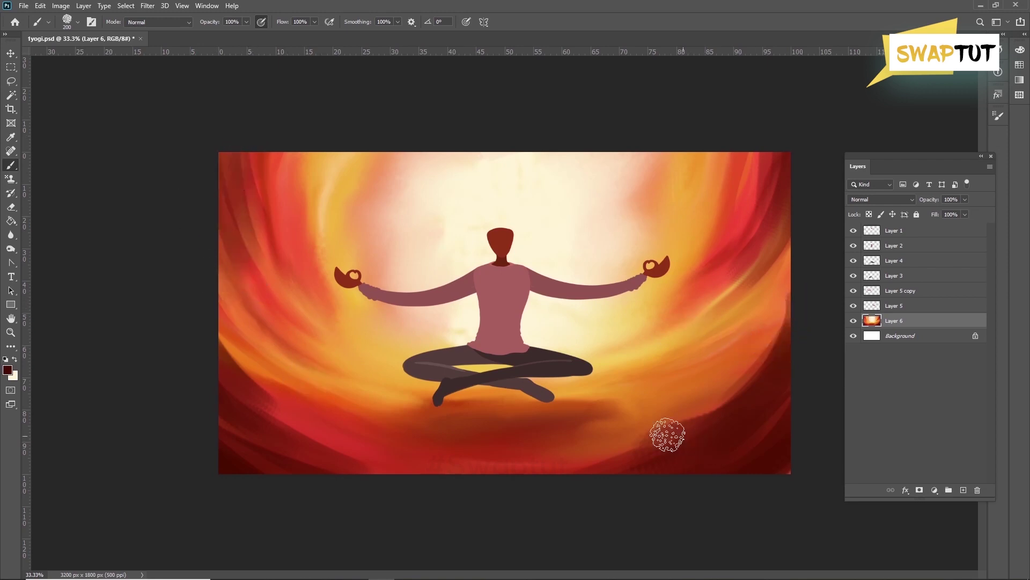
Step: Set the foreground colour to near-black, darken the outer corners and left edge, and undo the last stroke on the right
{"action": "left_click", "coordinate": [8, 370]}
{"action": "left_click_drag", "start_coordinate": [866, 361], "coordinate": [878, 398]}
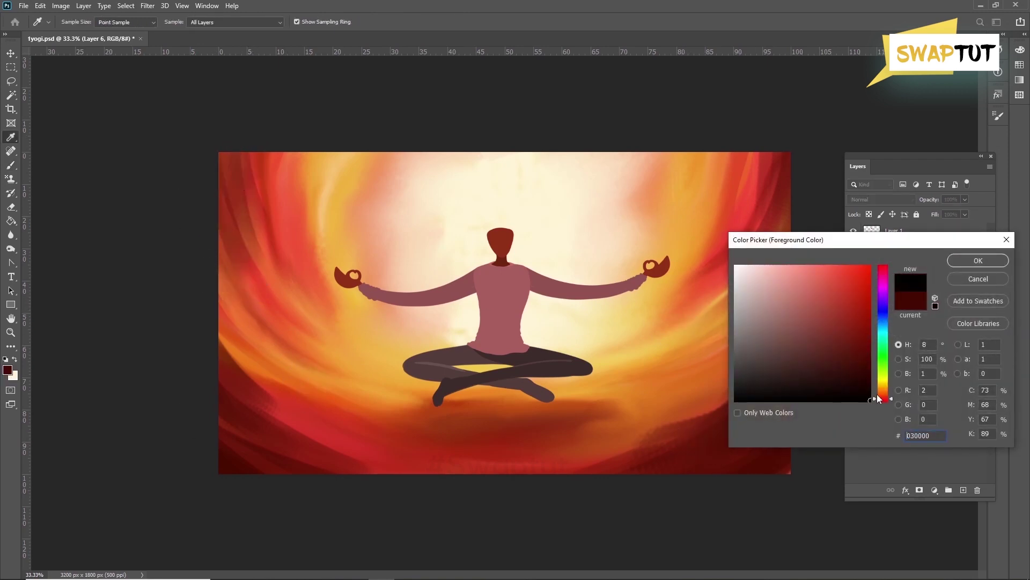
{"action": "left_click", "coordinate": [978, 262]}
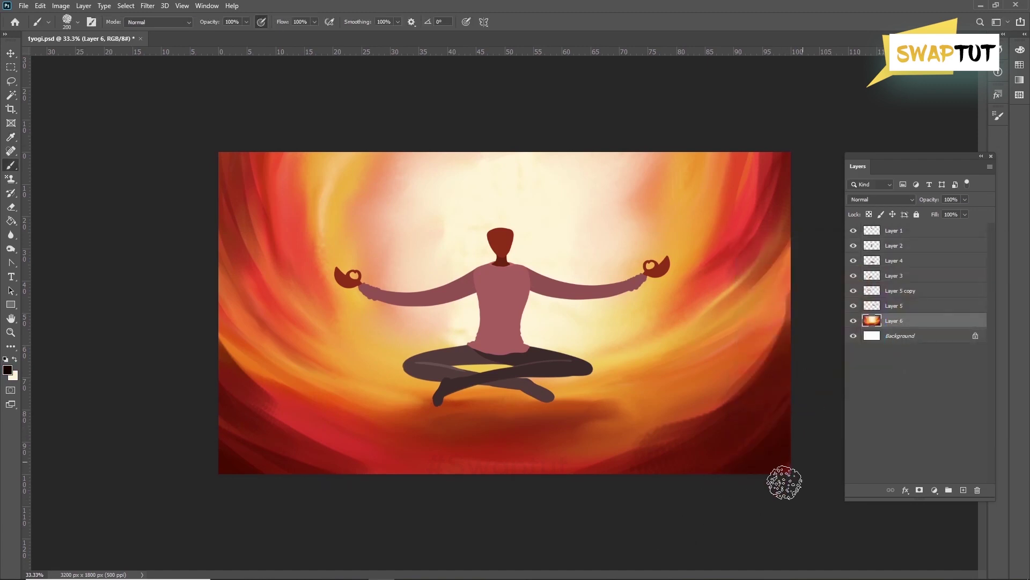
{"action": "key", "text": "bracketright"}
{"action": "key", "text": "bracketleft"}
{"action": "key", "text": "bracketleft"}
{"action": "key", "text": "bracketleft"}
{"action": "key", "text": "bracketleft"}
{"action": "key", "text": "bracketleft"}
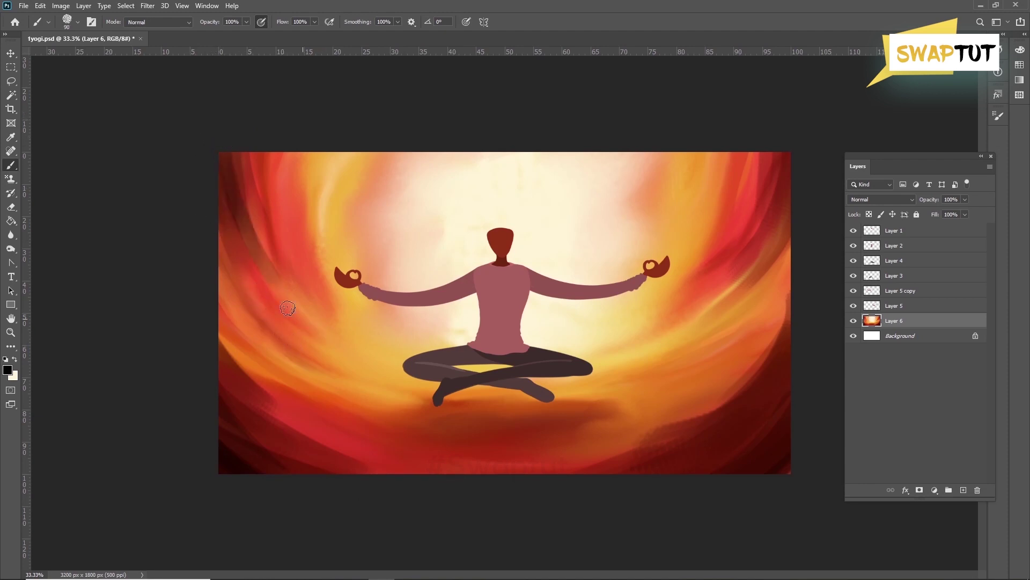
{"action": "left_click_drag", "start_coordinate": [783, 135], "coordinate": [715, 275]}
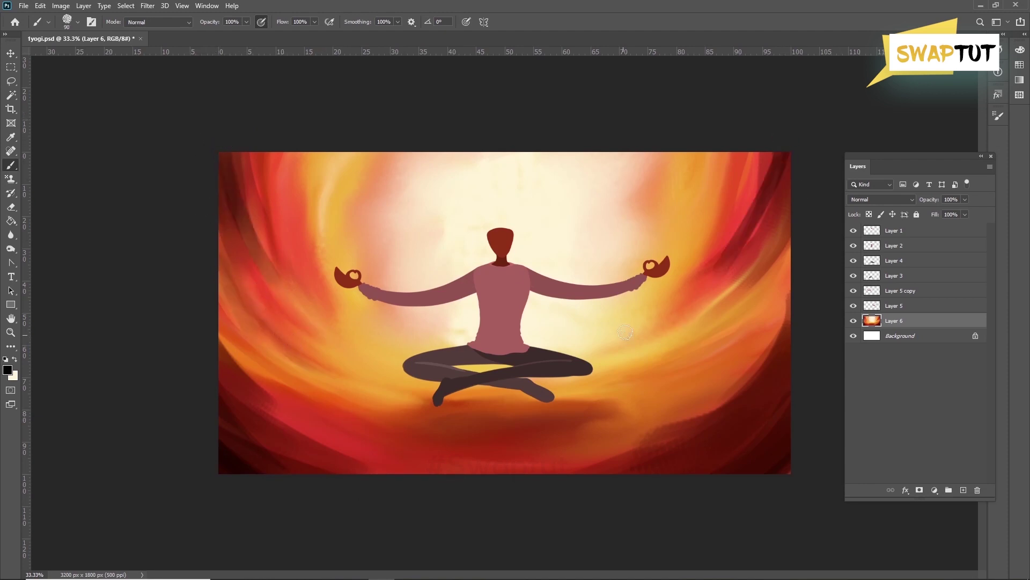
{"action": "key", "text": "ctrl+z"}
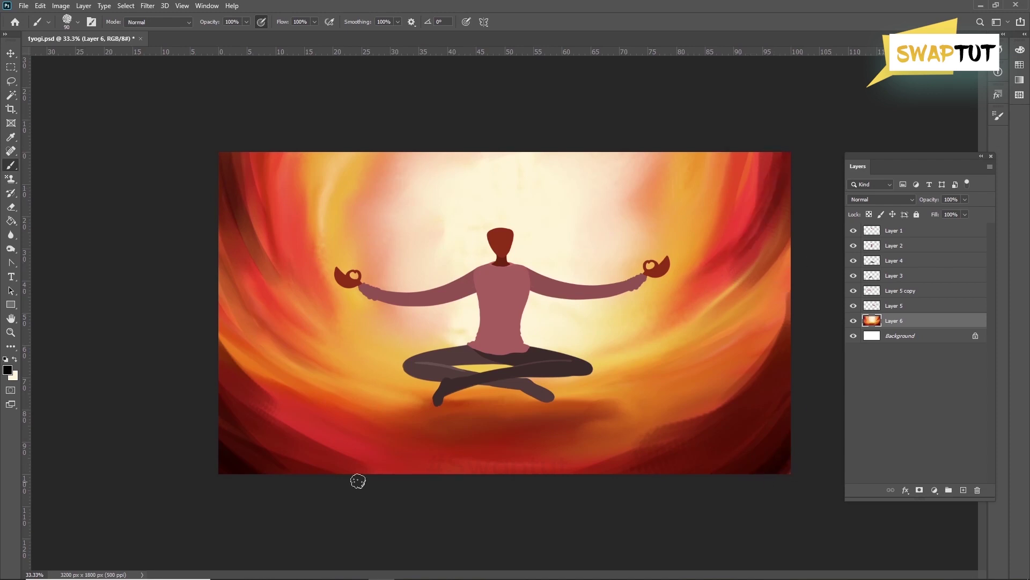
Step: Blend the dark left side and the shadow's right end into the background with the Mixer Brush at 500 px
{"action": "right_click", "coordinate": [11, 165]}
{"action": "left_click", "coordinate": [54, 194]}
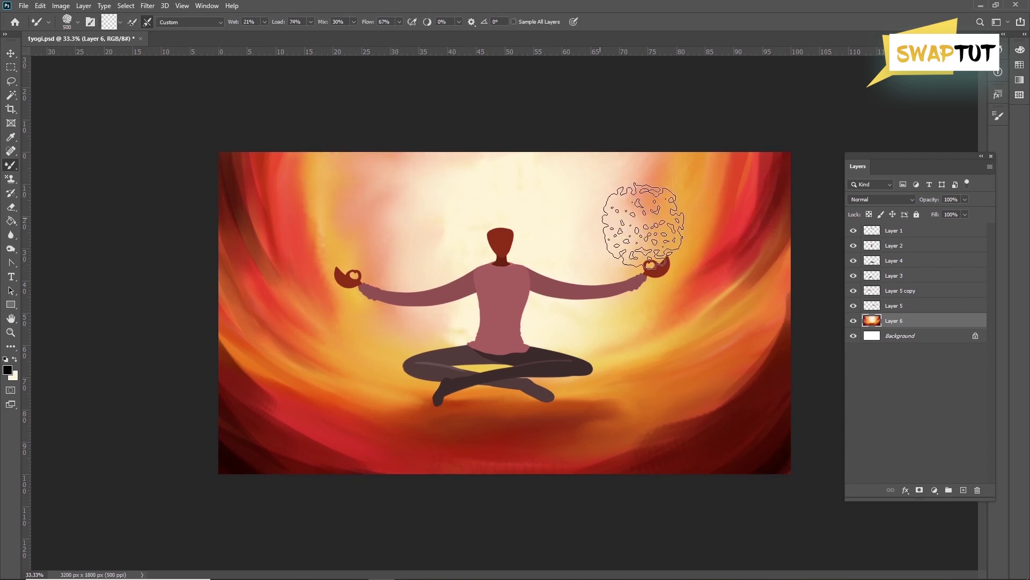
{"action": "left_click_drag", "start_coordinate": [258, 287], "coordinate": [293, 158]}
{"action": "left_click_drag", "start_coordinate": [232, 225], "coordinate": [303, 352]}
{"action": "left_click_drag", "start_coordinate": [255, 426], "coordinate": [229, 361]}
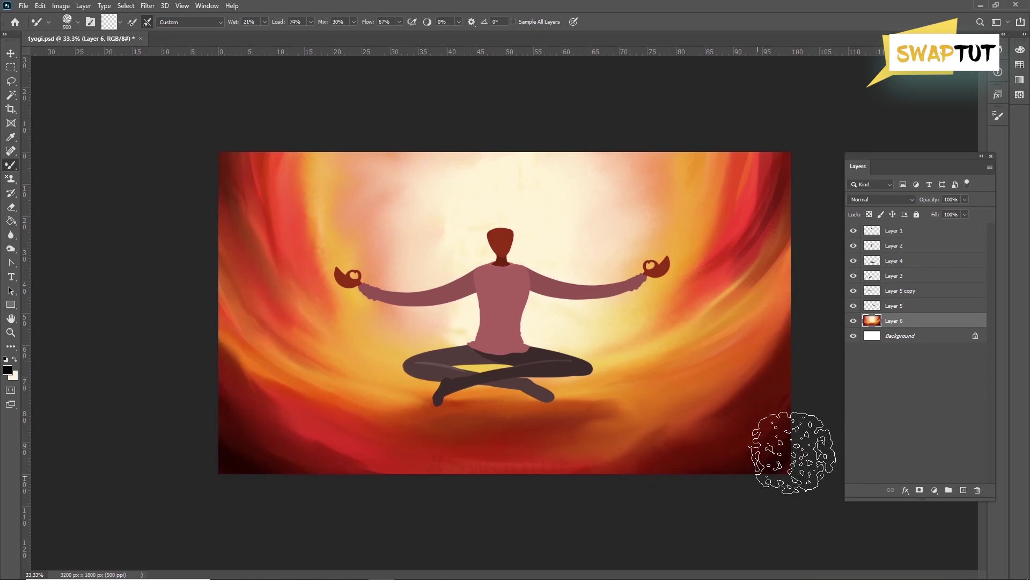
{"action": "mouse_move", "coordinate": [594, 431]}
{"action": "left_mouse_down"}
{"action": "mouse_move", "coordinate": [474, 419]}
{"action": "mouse_move", "coordinate": [527, 432]}
{"action": "mouse_move", "coordinate": [561, 497]}
{"action": "mouse_move", "coordinate": [630, 437]}
{"action": "left_mouse_up"}
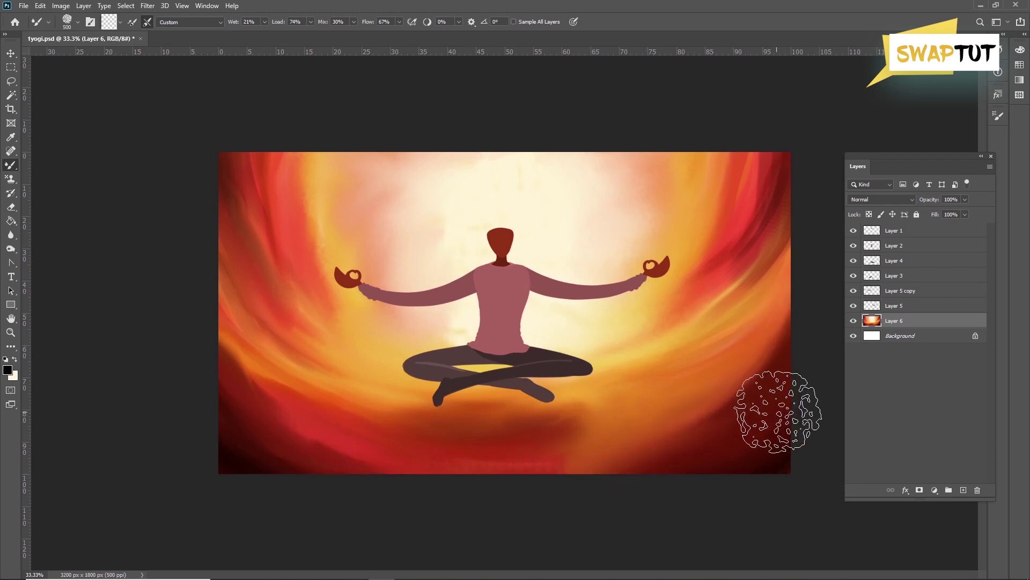
Step: Swap the foreground to cream and paint broad curved highlights across both lower corners with the Brush tool
{"action": "key", "text": "x"}
{"action": "key", "text": "shift+b"}
{"action": "left_click_drag", "start_coordinate": [237, 376], "coordinate": [461, 481]}
{"action": "left_click_drag", "start_coordinate": [277, 433], "coordinate": [370, 457]}
{"action": "left_click_drag", "start_coordinate": [770, 384], "coordinate": [619, 468]}
{"action": "left_click_drag", "start_coordinate": [786, 353], "coordinate": [650, 450]}
Step: Shrink the brush and add thinner cream highlights along the curved streaks on both sides of the figure
{"action": "key", "text": "bracketleft"}
{"action": "key", "text": "bracketleft"}
{"action": "left_click_drag", "start_coordinate": [782, 183], "coordinate": [731, 263]}
{"action": "key", "text": "bracketleft"}
{"action": "key", "text": "bracketleft"}
{"action": "left_click_drag", "start_coordinate": [244, 231], "coordinate": [289, 298]}
{"action": "left_click_drag", "start_coordinate": [277, 192], "coordinate": [328, 317]}
{"action": "left_click_drag", "start_coordinate": [218, 292], "coordinate": [322, 376]}
{"action": "left_click_drag", "start_coordinate": [772, 283], "coordinate": [673, 354]}
{"action": "left_click_drag", "start_coordinate": [735, 344], "coordinate": [635, 389]}
Step: Blend the thin cream highlights on the left side with the Mixer Brush reduced to about 100 px
{"action": "right_click", "coordinate": [11, 165]}
{"action": "left_click", "coordinate": [48, 196]}
{"action": "mouse_move", "coordinate": [267, 168]}
{"action": "left_mouse_down"}
{"action": "mouse_move", "coordinate": [308, 278]}
{"action": "mouse_move", "coordinate": [355, 338]}
{"action": "left_mouse_up"}
{"action": "left_click_drag", "start_coordinate": [317, 304], "coordinate": [366, 348]}
{"action": "key", "text": "bracketleft"}
{"action": "key", "text": "bracketleft"}
{"action": "left_click_drag", "start_coordinate": [237, 215], "coordinate": [297, 327]}
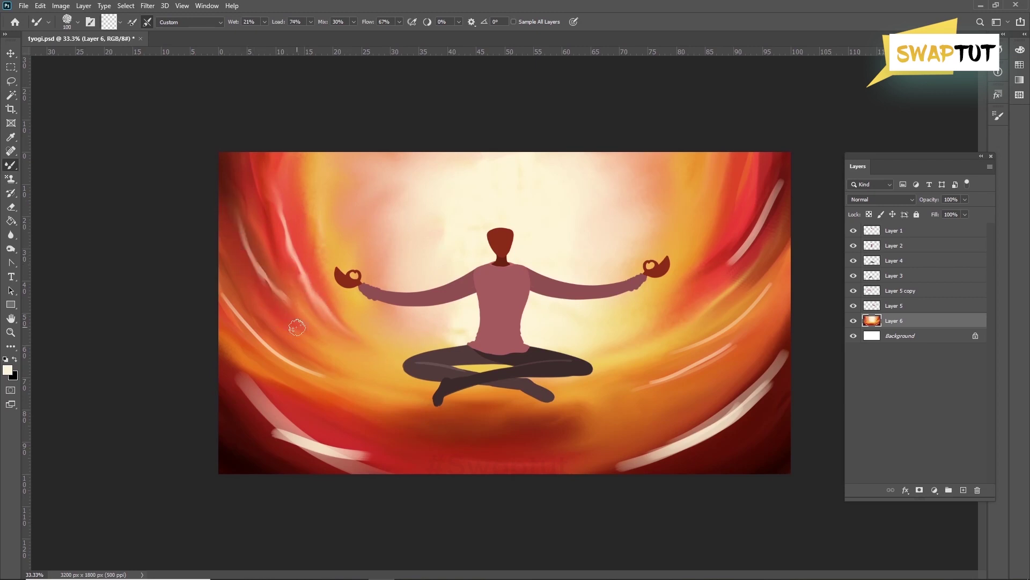
{"action": "mouse_move", "coordinate": [228, 317]}
{"action": "left_mouse_down"}
{"action": "mouse_move", "coordinate": [302, 369]}
{"action": "mouse_move", "coordinate": [385, 387]}
{"action": "left_mouse_up"}
Step: Blend the thin cream highlights on the right side along the direction of the streaks
{"action": "left_click_drag", "start_coordinate": [728, 351], "coordinate": [742, 344]}
{"action": "left_click_drag", "start_coordinate": [698, 340], "coordinate": [771, 284]}
{"action": "left_click_drag", "start_coordinate": [755, 230], "coordinate": [713, 297]}
{"action": "left_click_drag", "start_coordinate": [734, 254], "coordinate": [784, 148]}
{"action": "key", "text": "bracketright"}
{"action": "mouse_move", "coordinate": [788, 185]}
{"action": "left_mouse_down"}
{"action": "mouse_move", "coordinate": [748, 252]}
{"action": "mouse_move", "coordinate": [652, 338]}
{"action": "mouse_move", "coordinate": [722, 280]}
{"action": "left_mouse_up"}
Step: Blend the highlight below the left hand, the broad lower cream strokes and the shadow with the Mixer Brush at about 250 to 300 px
{"action": "key", "text": "bracketright"}
{"action": "key", "text": "bracketright"}
{"action": "key", "text": "bracketright"}
{"action": "left_click_drag", "start_coordinate": [319, 273], "coordinate": [347, 329]}
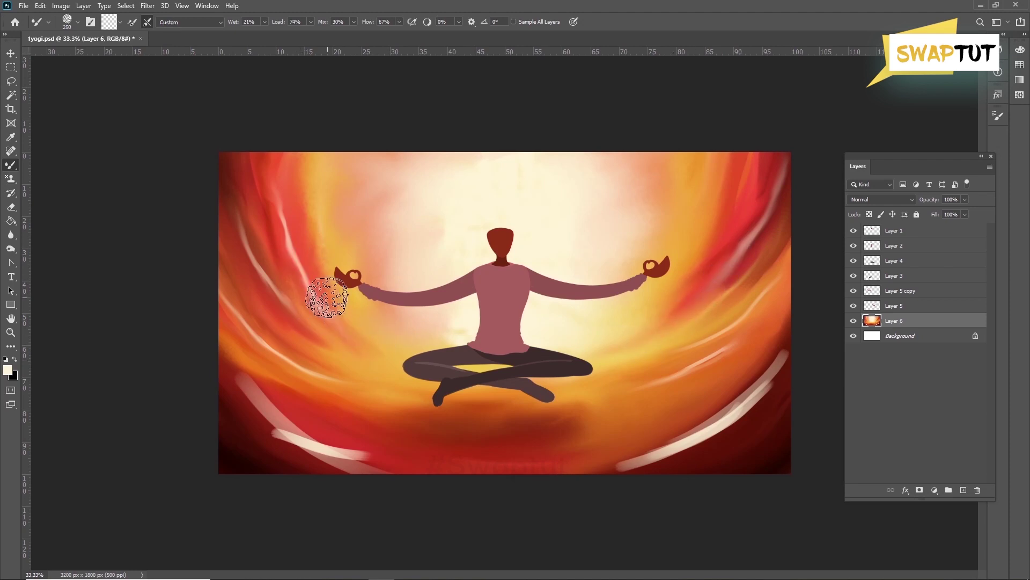
{"action": "key", "text": "bracketright"}
{"action": "mouse_move", "coordinate": [340, 476]}
{"action": "left_mouse_down"}
{"action": "mouse_move", "coordinate": [345, 453]}
{"action": "mouse_move", "coordinate": [294, 454]}
{"action": "mouse_move", "coordinate": [402, 471]}
{"action": "mouse_move", "coordinate": [361, 479]}
{"action": "mouse_move", "coordinate": [641, 466]}
{"action": "mouse_move", "coordinate": [738, 395]}
{"action": "mouse_move", "coordinate": [625, 467]}
{"action": "mouse_move", "coordinate": [771, 417]}
{"action": "mouse_move", "coordinate": [661, 482]}
{"action": "mouse_move", "coordinate": [739, 438]}
{"action": "mouse_move", "coordinate": [799, 379]}
{"action": "mouse_move", "coordinate": [797, 366]}
{"action": "left_mouse_up"}
{"action": "mouse_move", "coordinate": [345, 439]}
{"action": "left_mouse_down"}
{"action": "mouse_move", "coordinate": [338, 424]}
{"action": "mouse_move", "coordinate": [297, 426]}
{"action": "mouse_move", "coordinate": [243, 393]}
{"action": "left_mouse_up"}
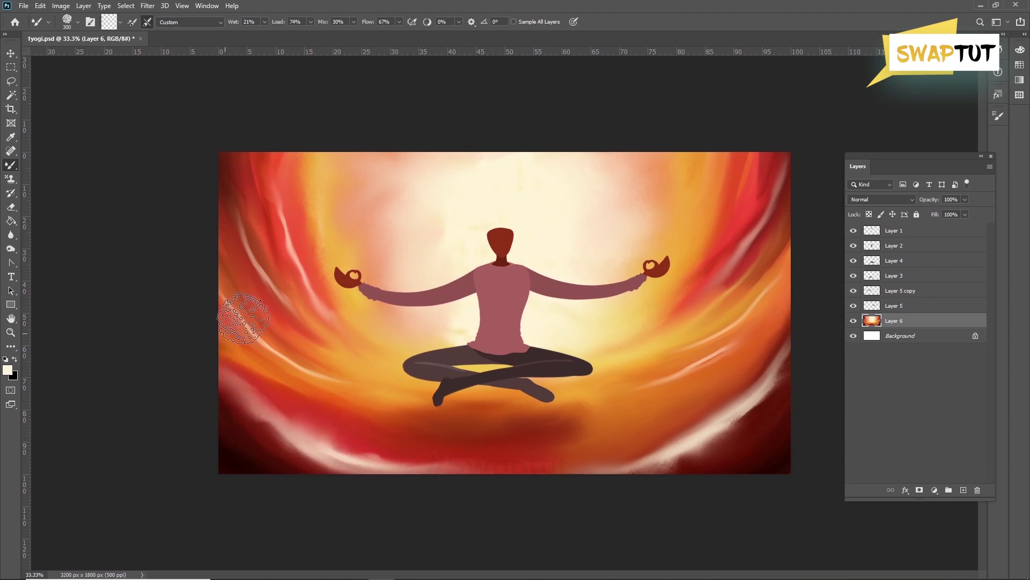
{"action": "mouse_move", "coordinate": [587, 423]}
{"action": "left_mouse_down"}
{"action": "mouse_move", "coordinate": [564, 402]}
{"action": "mouse_move", "coordinate": [617, 428]}
{"action": "left_mouse_up"}
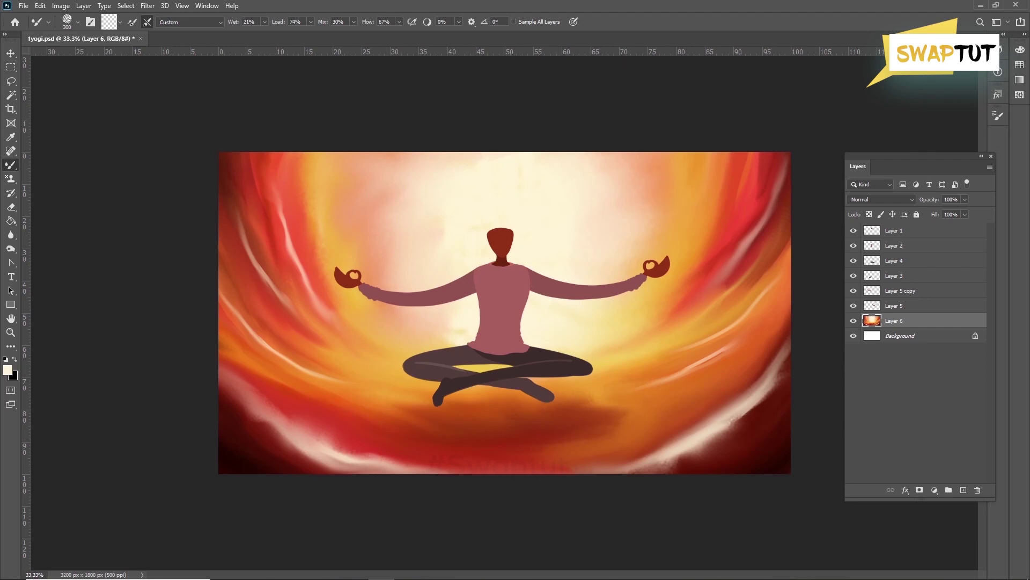
{"action": "left_click", "coordinate": [10, 56]}
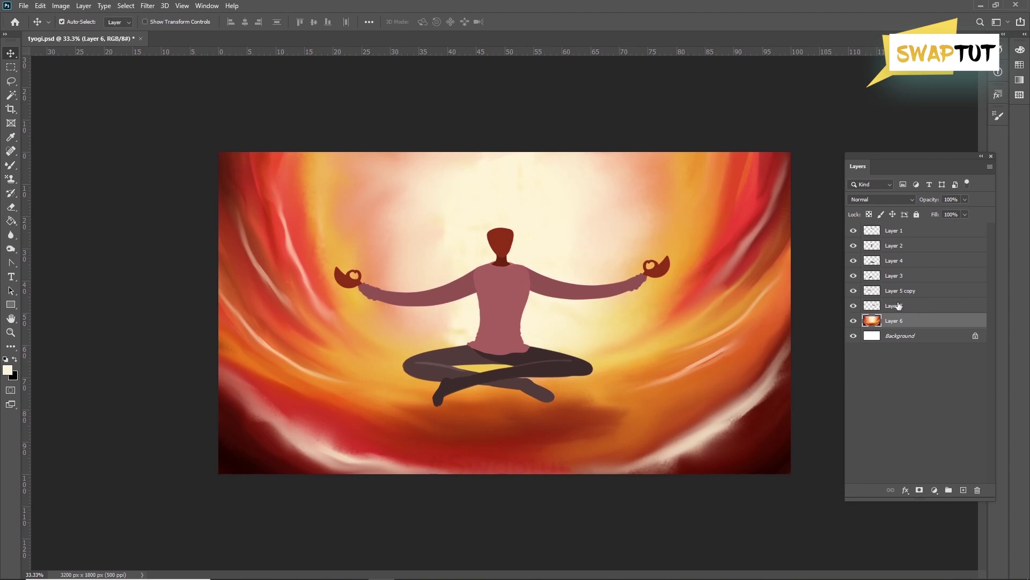
Step: Group the six figure layers, Layer 1 through Layer 5, and toggle the group's visibility to check it
{"action": "left_click", "coordinate": [899, 306]}
{"action": "left_click", "coordinate": [892, 235], "text": "shift"}
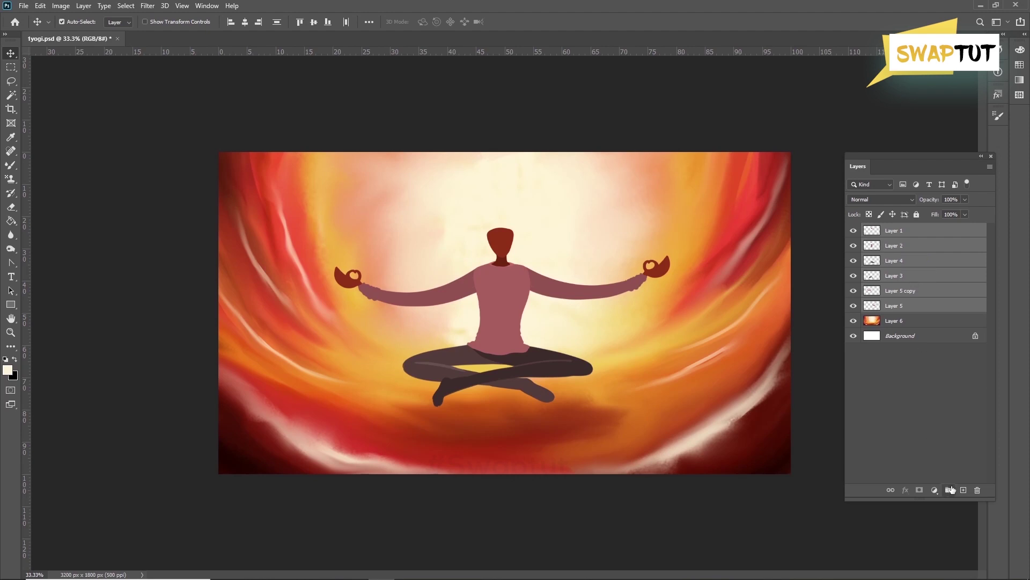
{"action": "left_click", "coordinate": [949, 490]}
{"action": "left_click", "coordinate": [854, 230]}
{"action": "left_click", "coordinate": [854, 230]}
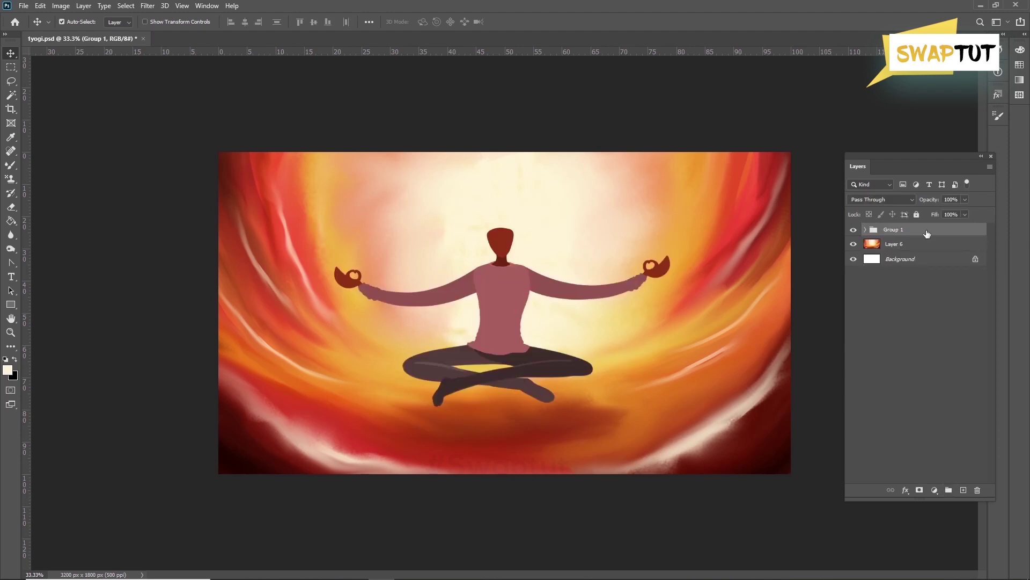
Step: Create a layer above the group and outline the left hand, cuff folds and left arm with thin cream Brush lines
{"action": "left_click", "coordinate": [962, 489]}
{"action": "key", "text": "ctrl+plus"}
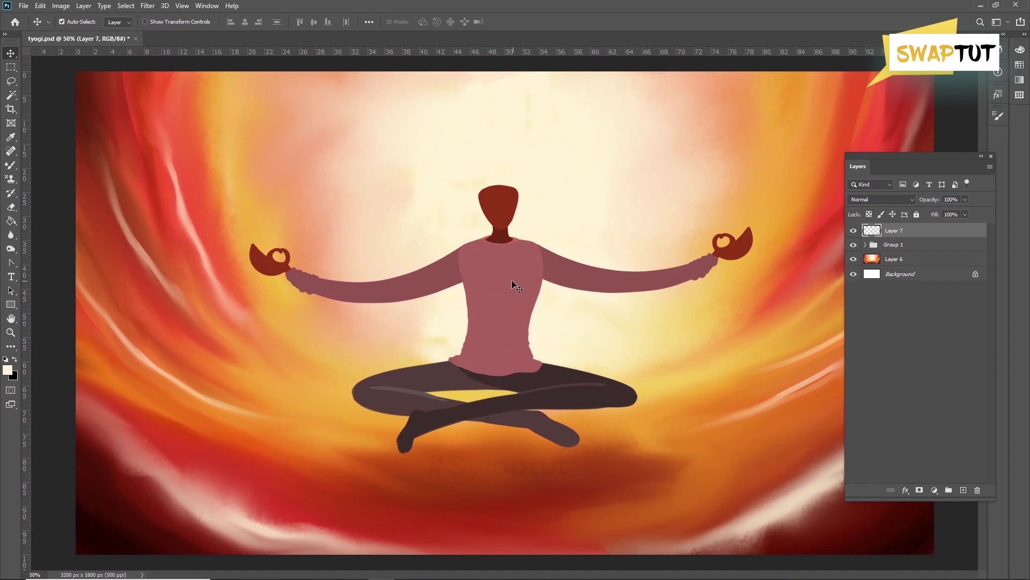
{"action": "key", "text": "b"}
{"action": "key", "text": "ctrl+plus"}
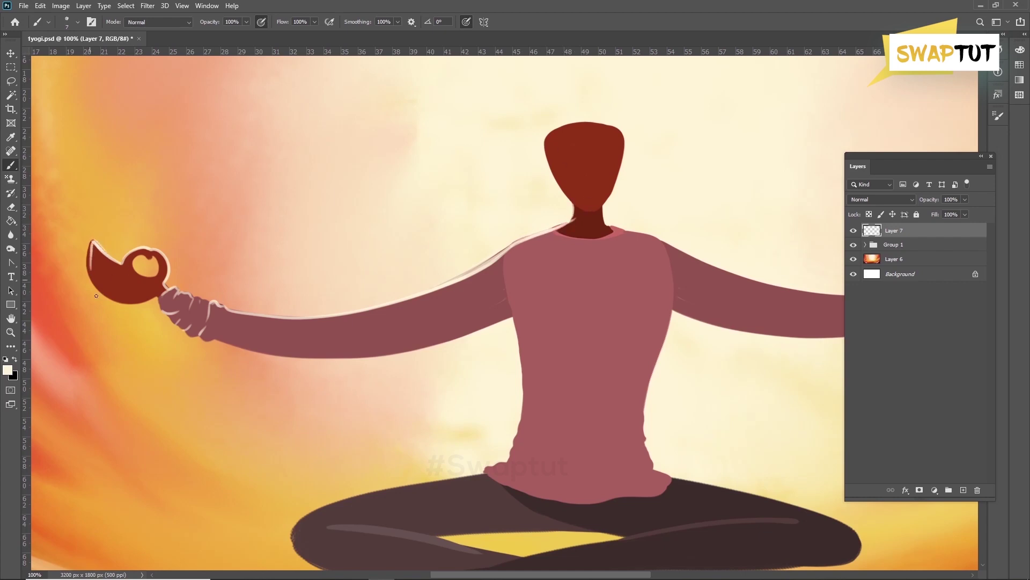
{"action": "left_click_drag", "start_coordinate": [260, 357], "coordinate": [201, 323]}
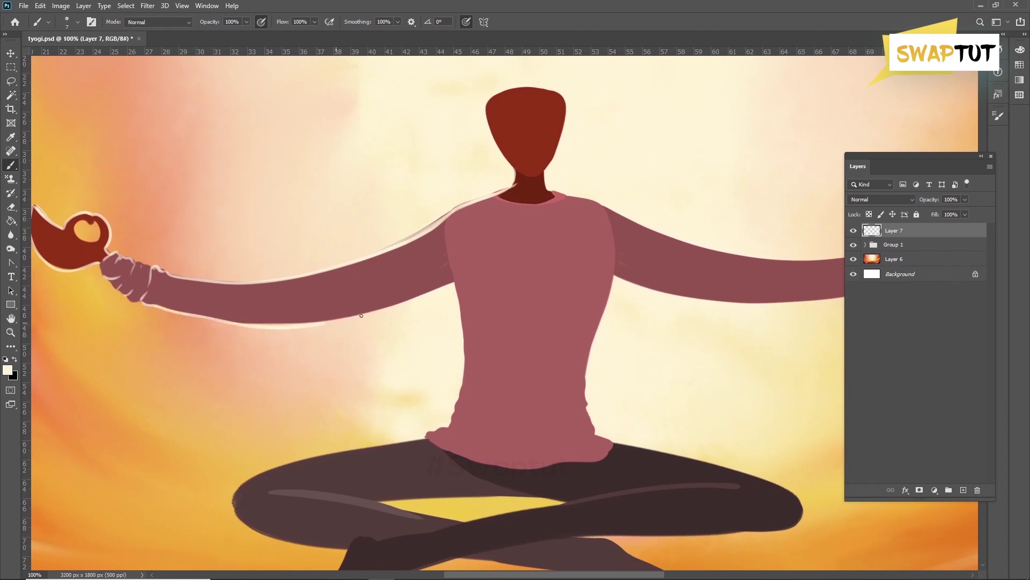
Step: Outline the right arm and hand and the shirt's edges in cream, adding fold lines at the hem
{"action": "left_click_drag", "start_coordinate": [629, 269], "coordinate": [314, 274]}
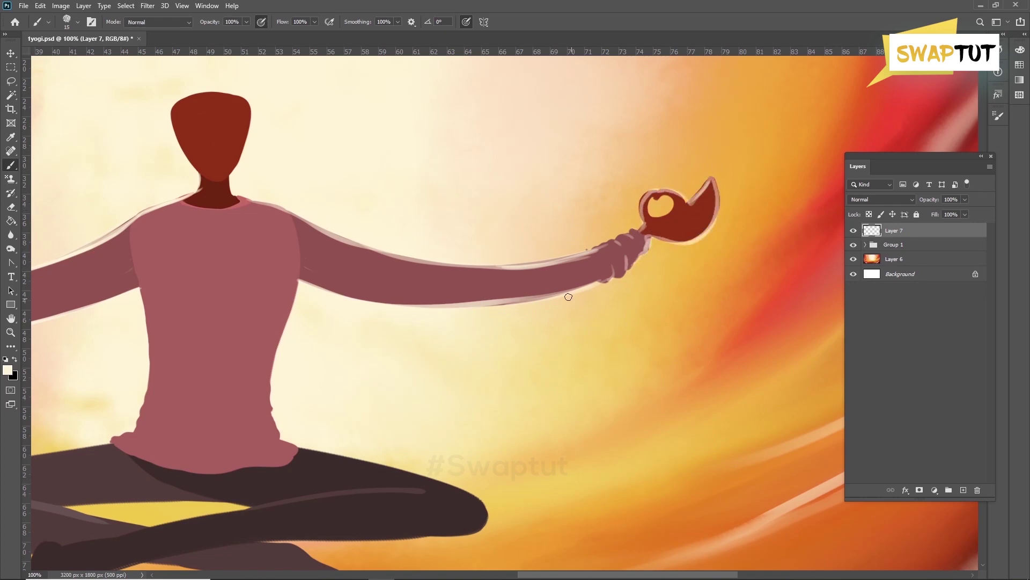
{"action": "left_click_drag", "start_coordinate": [157, 322], "coordinate": [320, 207]}
{"action": "left_click_drag", "start_coordinate": [303, 172], "coordinate": [316, 259]}
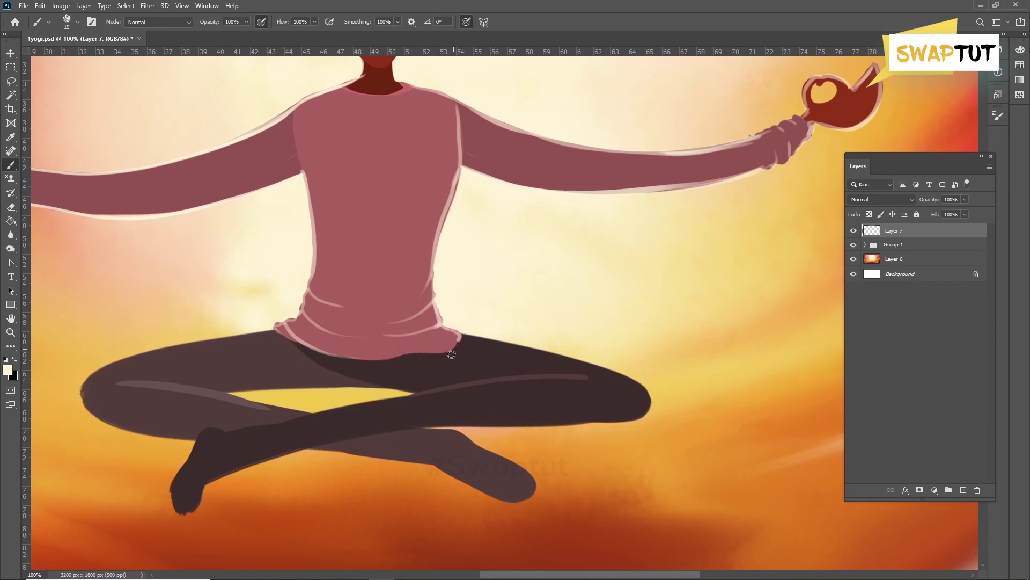
Step: Outline the crossed legs, their inner contours and the right foot with cream lines, undoing strokes that miss the edge
{"action": "left_click_drag", "start_coordinate": [655, 390], "coordinate": [656, 413]}
{"action": "left_click_drag", "start_coordinate": [431, 325], "coordinate": [589, 260]}
{"action": "left_click_drag", "start_coordinate": [436, 264], "coordinate": [318, 283]}
{"action": "key", "text": "ctrl+z"}
{"action": "left_click_drag", "start_coordinate": [397, 367], "coordinate": [331, 312]}
{"action": "mouse_move", "coordinate": [293, 372]}
{"action": "left_mouse_down"}
{"action": "mouse_move", "coordinate": [545, 299]}
{"action": "mouse_move", "coordinate": [306, 355]}
{"action": "mouse_move", "coordinate": [647, 307]}
{"action": "left_mouse_up"}
{"action": "key", "text": "ctrl+z"}
{"action": "left_click_drag", "start_coordinate": [318, 272], "coordinate": [534, 272]}
{"action": "key", "text": "ctrl+z"}
{"action": "mouse_move", "coordinate": [212, 263]}
{"action": "left_mouse_down"}
{"action": "mouse_move", "coordinate": [332, 273]}
{"action": "mouse_move", "coordinate": [411, 295]}
{"action": "mouse_move", "coordinate": [679, 258]}
{"action": "left_mouse_up"}
{"action": "key", "text": "ctrl+z"}
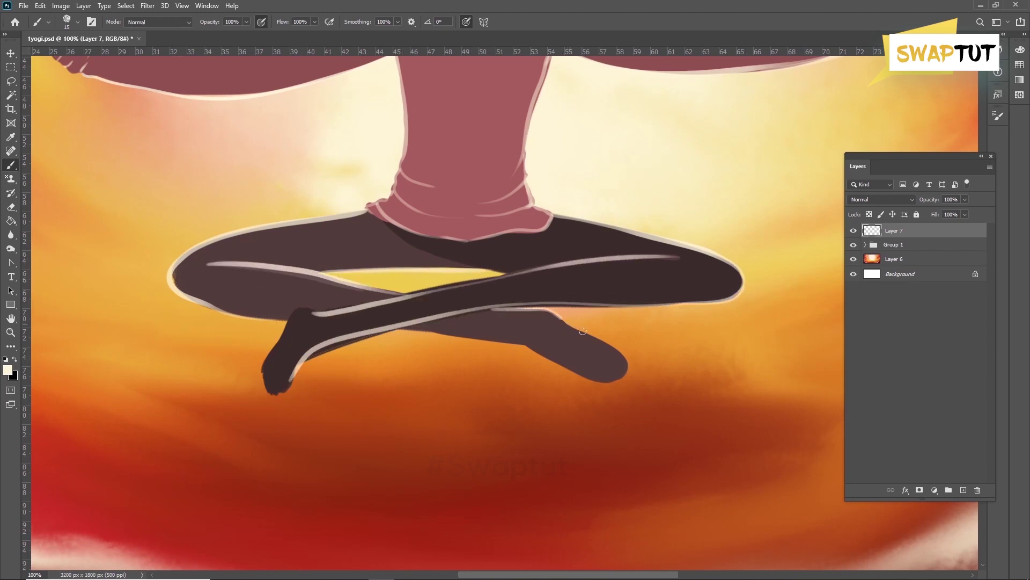
{"action": "left_click_drag", "start_coordinate": [403, 331], "coordinate": [606, 386]}
Step: Draw curling cream swirls across the shirt's chest and waist
{"action": "mouse_move", "coordinate": [409, 97]}
{"action": "left_mouse_down"}
{"action": "mouse_move", "coordinate": [409, 326]}
{"action": "mouse_move", "coordinate": [427, 334]}
{"action": "left_mouse_up"}
{"action": "left_click_drag", "start_coordinate": [408, 223], "coordinate": [415, 295]}
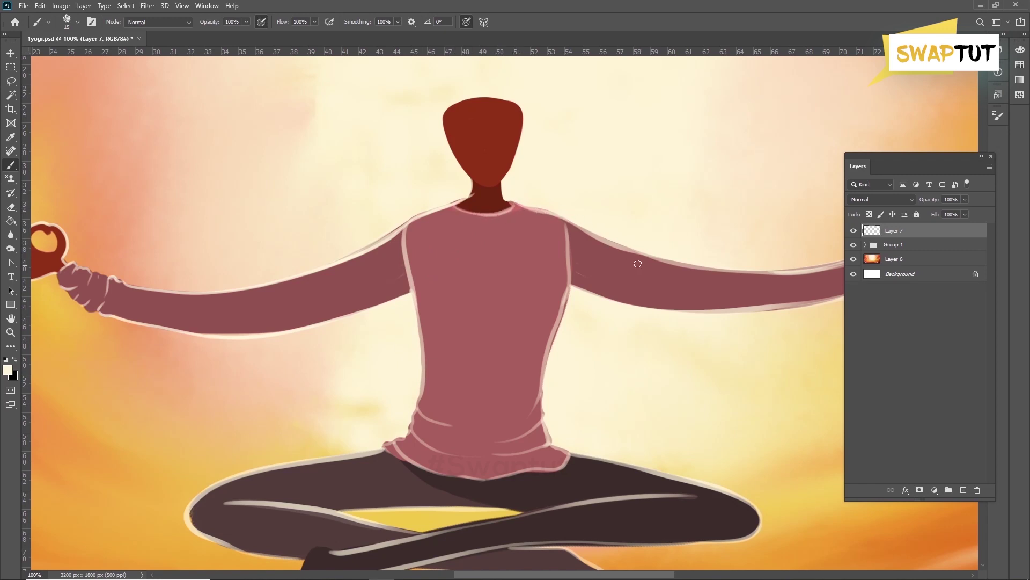
{"action": "left_click_drag", "start_coordinate": [513, 288], "coordinate": [481, 329]}
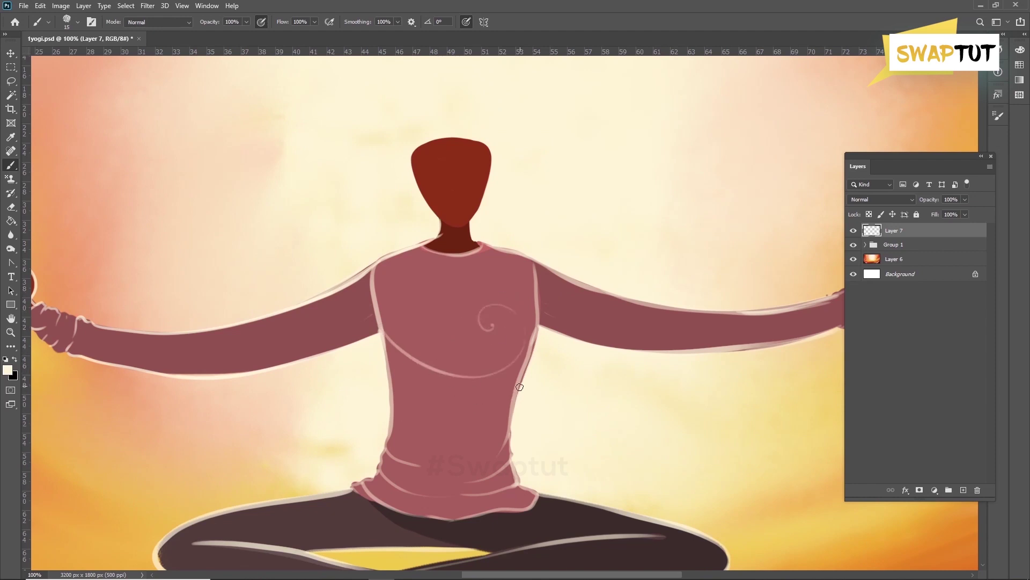
{"action": "key", "text": "ctrl+z"}
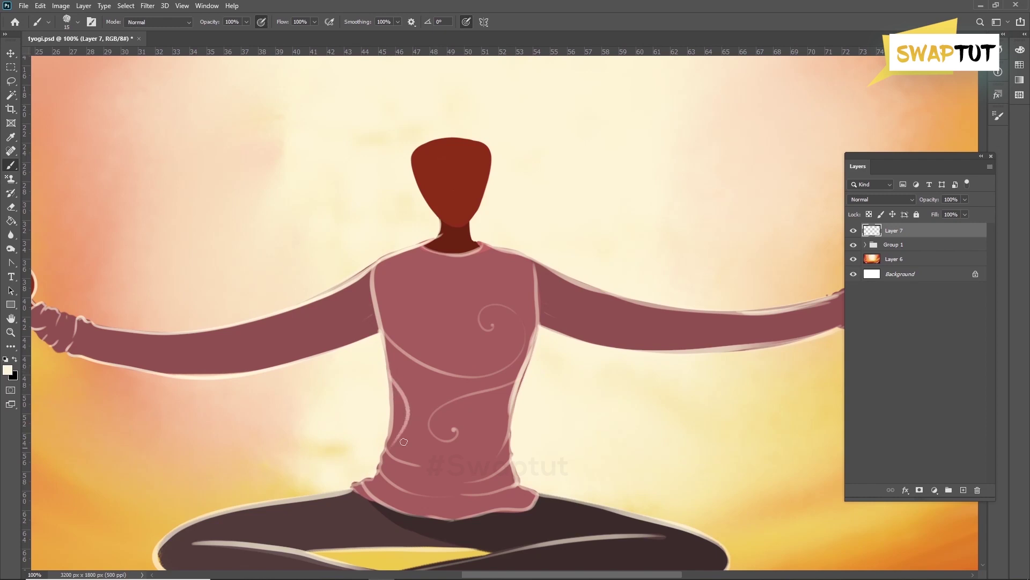
Step: Add curved cream lines following the left and right shoulder seams of the shirt
{"action": "mouse_move", "coordinate": [421, 247]}
{"action": "left_mouse_down"}
{"action": "mouse_move", "coordinate": [382, 285]}
{"action": "mouse_move", "coordinate": [367, 363]}
{"action": "left_mouse_up"}
{"action": "left_click_drag", "start_coordinate": [383, 261], "coordinate": [370, 334]}
{"action": "left_click_drag", "start_coordinate": [384, 261], "coordinate": [366, 332]}
{"action": "mouse_move", "coordinate": [490, 248]}
{"action": "left_mouse_down"}
{"action": "mouse_move", "coordinate": [537, 304]}
{"action": "mouse_move", "coordinate": [520, 267]}
{"action": "left_mouse_up"}
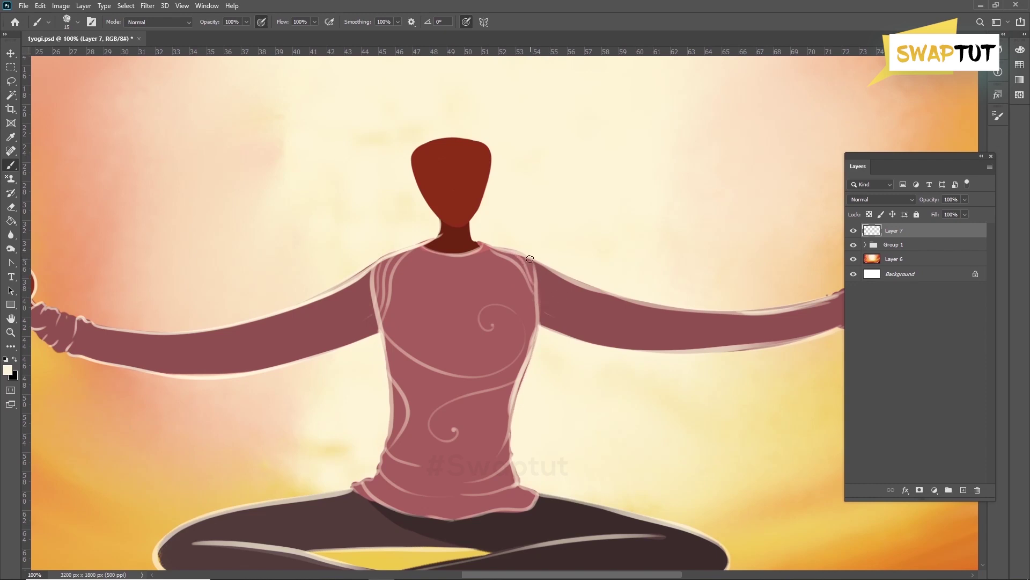
Step: Draw flowing cream lines along the right sleeve from the shoulder to the cuff, redoing the stray stroke
{"action": "mouse_move", "coordinate": [537, 311]}
{"action": "left_mouse_down"}
{"action": "mouse_move", "coordinate": [485, 292]}
{"action": "mouse_move", "coordinate": [711, 301]}
{"action": "left_mouse_up"}
{"action": "mouse_move", "coordinate": [494, 306]}
{"action": "left_mouse_down"}
{"action": "mouse_move", "coordinate": [527, 277]}
{"action": "mouse_move", "coordinate": [579, 309]}
{"action": "mouse_move", "coordinate": [662, 315]}
{"action": "mouse_move", "coordinate": [708, 296]}
{"action": "mouse_move", "coordinate": [790, 298]}
{"action": "mouse_move", "coordinate": [842, 269]}
{"action": "left_mouse_up"}
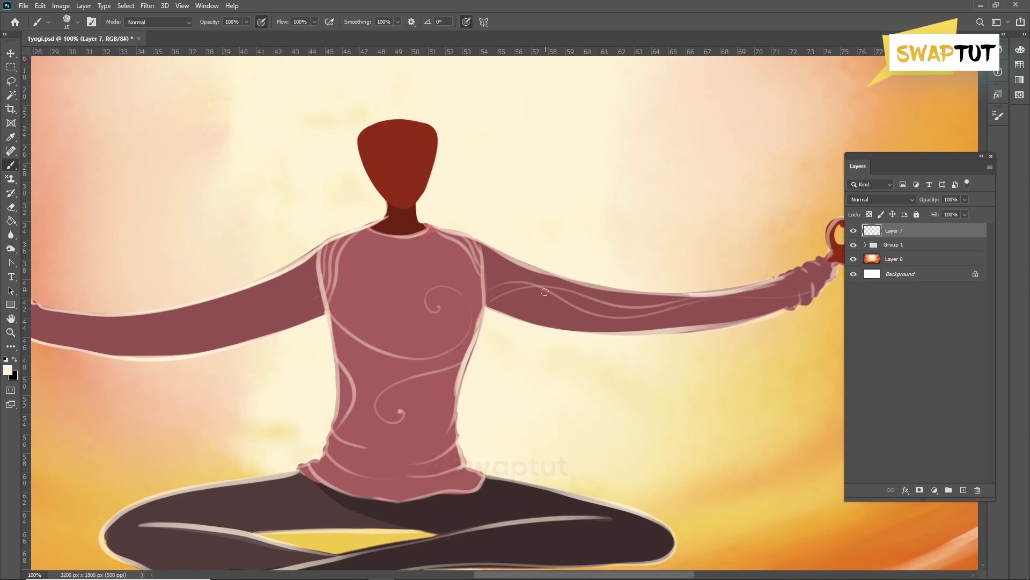
{"action": "key", "text": "ctrl+z"}
{"action": "mouse_move", "coordinate": [483, 289]}
{"action": "left_mouse_down"}
{"action": "mouse_move", "coordinate": [580, 283]}
{"action": "mouse_move", "coordinate": [677, 313]}
{"action": "mouse_move", "coordinate": [765, 275]}
{"action": "left_mouse_up"}
{"action": "mouse_move", "coordinate": [482, 245]}
{"action": "left_mouse_down"}
{"action": "mouse_move", "coordinate": [534, 278]}
{"action": "mouse_move", "coordinate": [618, 282]}
{"action": "left_mouse_up"}
Step: Draw matching flowing cream lines along the left sleeve
{"action": "scroll", "coordinate": [677, 274], "scroll_direction": "left", "scroll_amount": 5}
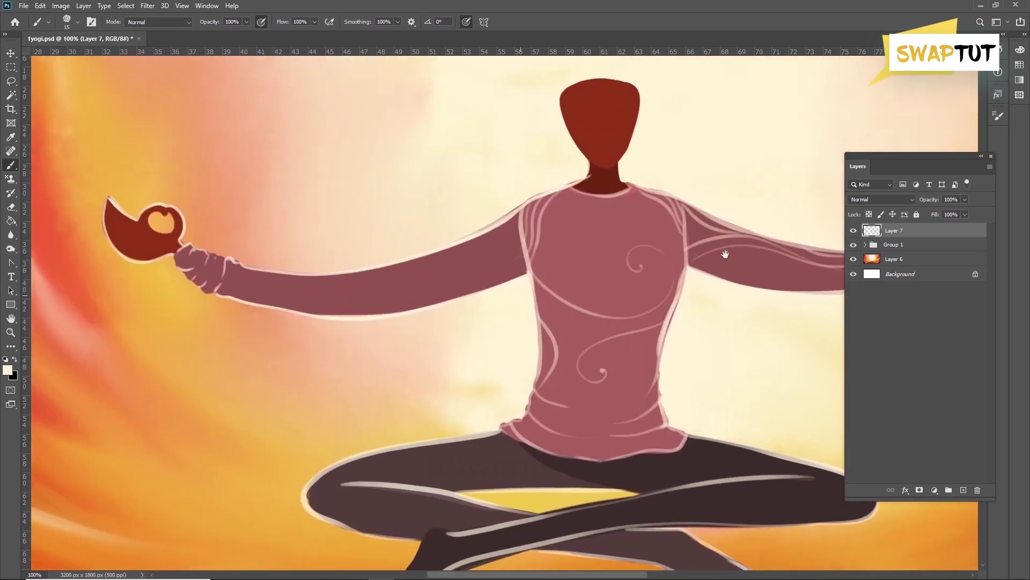
{"action": "mouse_move", "coordinate": [540, 213]}
{"action": "left_mouse_down"}
{"action": "mouse_move", "coordinate": [502, 259]}
{"action": "mouse_move", "coordinate": [329, 324]}
{"action": "mouse_move", "coordinate": [514, 261]}
{"action": "mouse_move", "coordinate": [583, 259]}
{"action": "mouse_move", "coordinate": [438, 311]}
{"action": "mouse_move", "coordinate": [327, 319]}
{"action": "left_mouse_up"}
{"action": "mouse_move", "coordinate": [257, 282]}
{"action": "left_mouse_down"}
{"action": "mouse_move", "coordinate": [263, 270]}
{"action": "mouse_move", "coordinate": [328, 281]}
{"action": "mouse_move", "coordinate": [438, 257]}
{"action": "left_mouse_up"}
{"action": "mouse_move", "coordinate": [288, 272]}
{"action": "left_mouse_down"}
{"action": "mouse_move", "coordinate": [333, 287]}
{"action": "mouse_move", "coordinate": [381, 262]}
{"action": "mouse_move", "coordinate": [450, 260]}
{"action": "mouse_move", "coordinate": [399, 268]}
{"action": "mouse_move", "coordinate": [435, 269]}
{"action": "mouse_move", "coordinate": [524, 225]}
{"action": "left_mouse_up"}
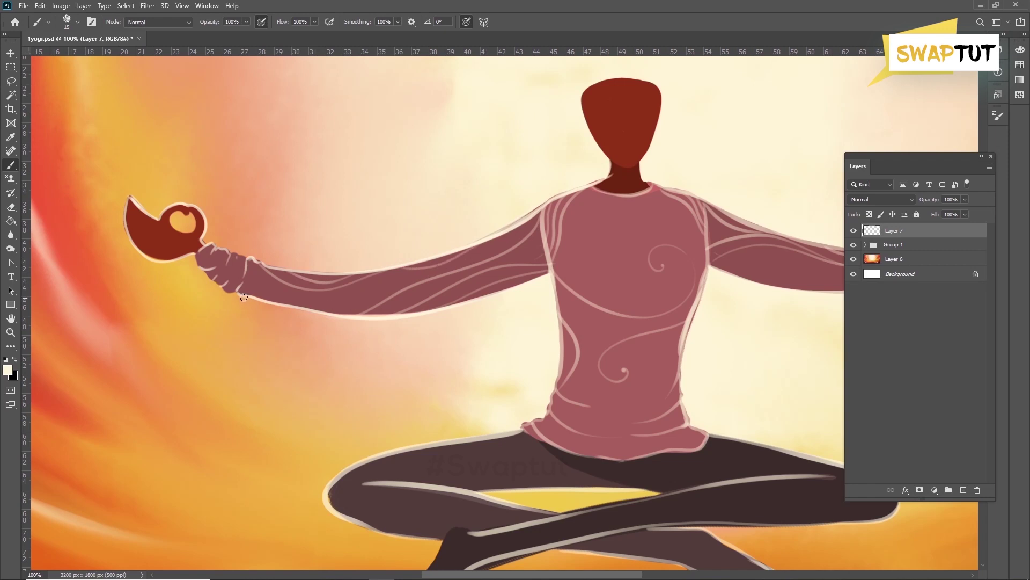
Step: Add thin cream finger lines inside the left and right hands
{"action": "mouse_move", "coordinate": [131, 224]}
{"action": "left_mouse_down"}
{"action": "mouse_move", "coordinate": [156, 249]}
{"action": "mouse_move", "coordinate": [140, 231]}
{"action": "mouse_move", "coordinate": [151, 229]}
{"action": "left_mouse_up"}
{"action": "key", "text": "ctrl+z"}
{"action": "key", "text": "ctrl+z"}
{"action": "mouse_move", "coordinate": [821, 325]}
{"action": "left_mouse_down"}
{"action": "mouse_move", "coordinate": [398, 292]}
{"action": "mouse_move", "coordinate": [426, 310]}
{"action": "left_mouse_up"}
{"action": "mouse_move", "coordinate": [627, 151]}
{"action": "left_mouse_down"}
{"action": "mouse_move", "coordinate": [604, 180]}
{"action": "mouse_move", "coordinate": [563, 190]}
{"action": "mouse_move", "coordinate": [630, 163]}
{"action": "mouse_move", "coordinate": [607, 187]}
{"action": "mouse_move", "coordinate": [571, 189]}
{"action": "mouse_move", "coordinate": [625, 183]}
{"action": "mouse_move", "coordinate": [587, 192]}
{"action": "left_mouse_up"}
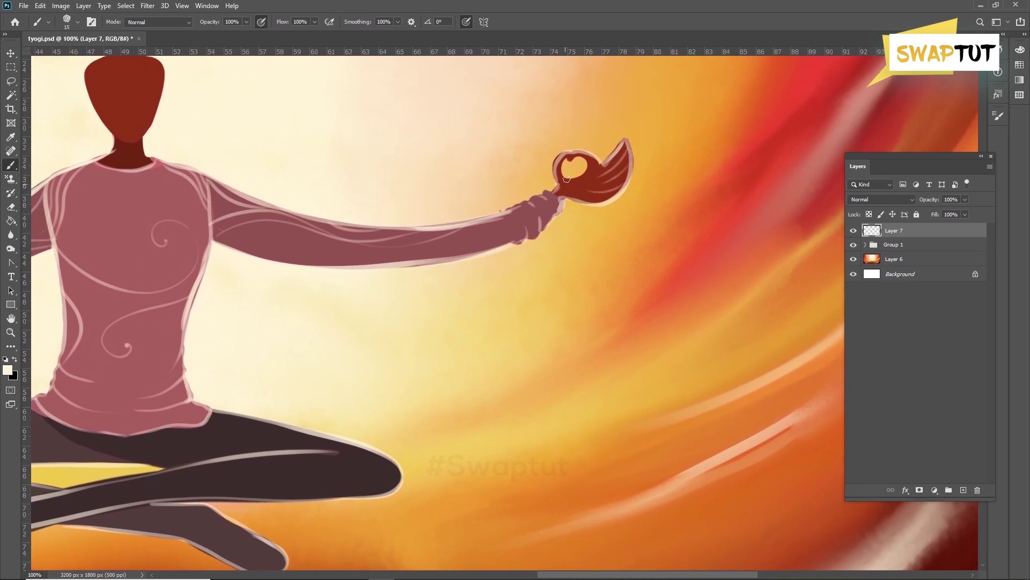
Step: Draw pairs of flowing cream lines along the right shin and the left thigh
{"action": "left_click_drag", "start_coordinate": [295, 315], "coordinate": [571, 194]}
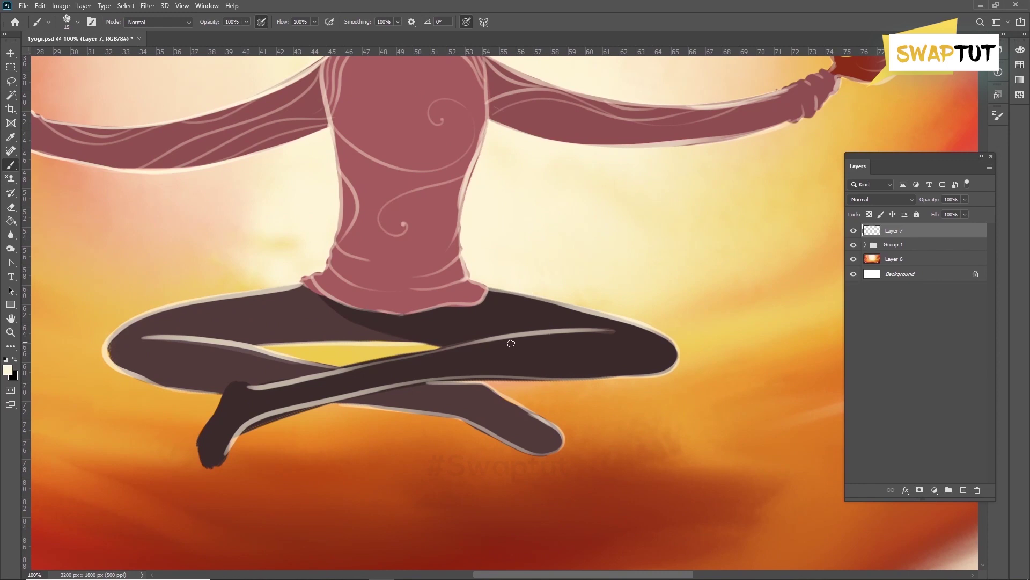
{"action": "left_click_drag", "start_coordinate": [406, 358], "coordinate": [629, 365]}
{"action": "left_click_drag", "start_coordinate": [405, 357], "coordinate": [633, 376]}
{"action": "left_click_drag", "start_coordinate": [335, 338], "coordinate": [194, 299]}
{"action": "left_click_drag", "start_coordinate": [346, 338], "coordinate": [195, 297]}
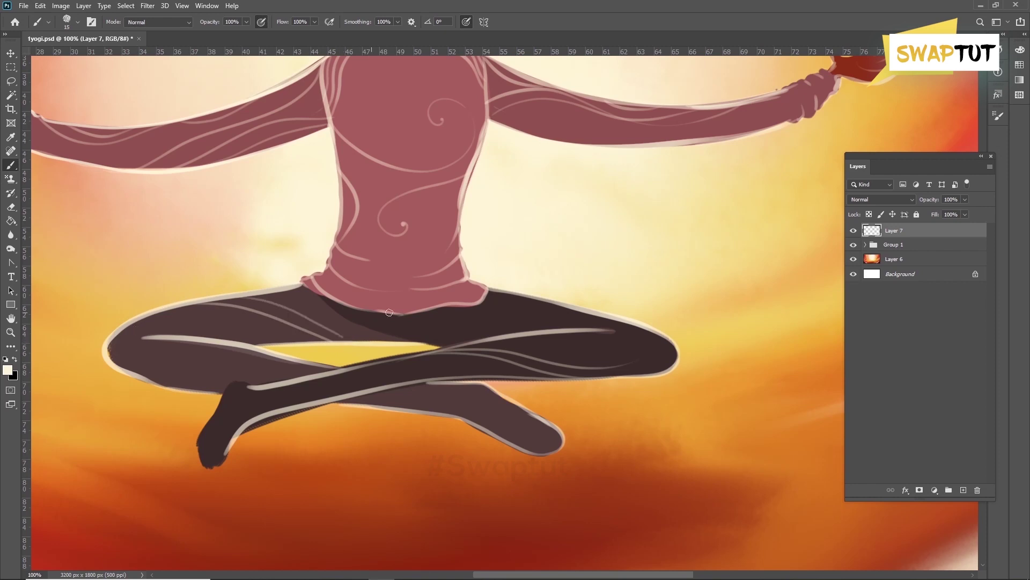
Step: Add curved cream lines along the lower leg and right foot, redoing the first attempt
{"action": "left_click_drag", "start_coordinate": [434, 366], "coordinate": [440, 328]}
{"action": "mouse_move", "coordinate": [403, 374]}
{"action": "left_mouse_down"}
{"action": "mouse_move", "coordinate": [503, 368]}
{"action": "mouse_move", "coordinate": [600, 402]}
{"action": "left_mouse_up"}
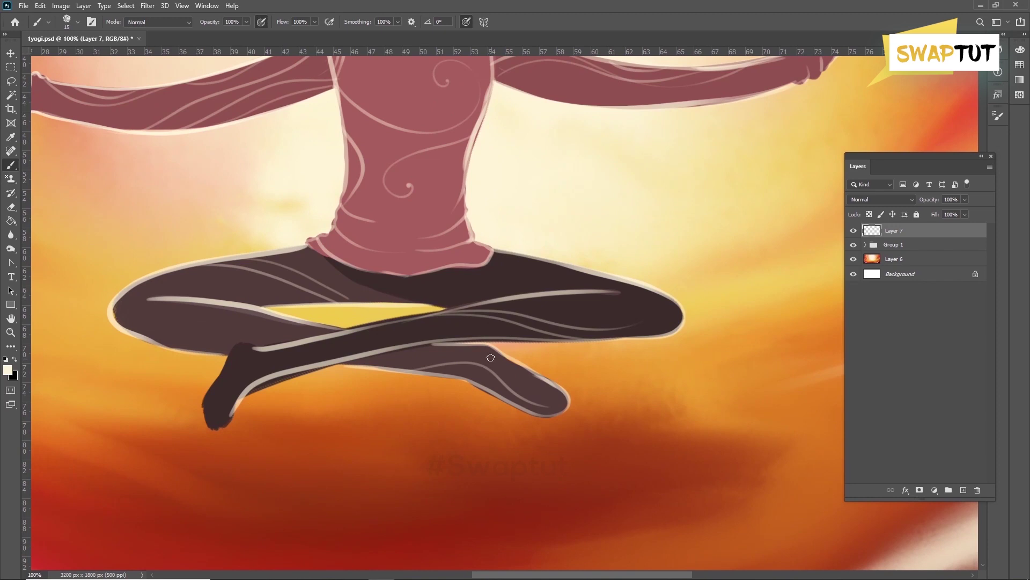
{"action": "key", "text": "ctrl+z"}
{"action": "left_click_drag", "start_coordinate": [492, 350], "coordinate": [551, 398]}
{"action": "left_click_drag", "start_coordinate": [505, 358], "coordinate": [560, 396]}
{"action": "mouse_move", "coordinate": [374, 364]}
{"action": "left_mouse_down"}
{"action": "mouse_move", "coordinate": [470, 363]}
{"action": "mouse_move", "coordinate": [549, 413]}
{"action": "left_mouse_up"}
Step: Outline the left foot in cream and draw flowing lines on the underside of the left leg
{"action": "mouse_move", "coordinate": [116, 323]}
{"action": "left_mouse_down"}
{"action": "mouse_move", "coordinate": [203, 333]}
{"action": "mouse_move", "coordinate": [262, 362]}
{"action": "mouse_move", "coordinate": [242, 352]}
{"action": "mouse_move", "coordinate": [265, 349]}
{"action": "mouse_move", "coordinate": [229, 341]}
{"action": "mouse_move", "coordinate": [198, 429]}
{"action": "mouse_move", "coordinate": [208, 445]}
{"action": "mouse_move", "coordinate": [229, 436]}
{"action": "mouse_move", "coordinate": [235, 413]}
{"action": "left_mouse_up"}
{"action": "key", "text": "ctrl+z"}
{"action": "mouse_move", "coordinate": [142, 309]}
{"action": "left_mouse_down"}
{"action": "mouse_move", "coordinate": [326, 329]}
{"action": "mouse_move", "coordinate": [352, 322]}
{"action": "mouse_move", "coordinate": [209, 315]}
{"action": "mouse_move", "coordinate": [162, 329]}
{"action": "mouse_move", "coordinate": [142, 351]}
{"action": "mouse_move", "coordinate": [117, 329]}
{"action": "left_mouse_up"}
{"action": "key", "text": "ctrl+z"}
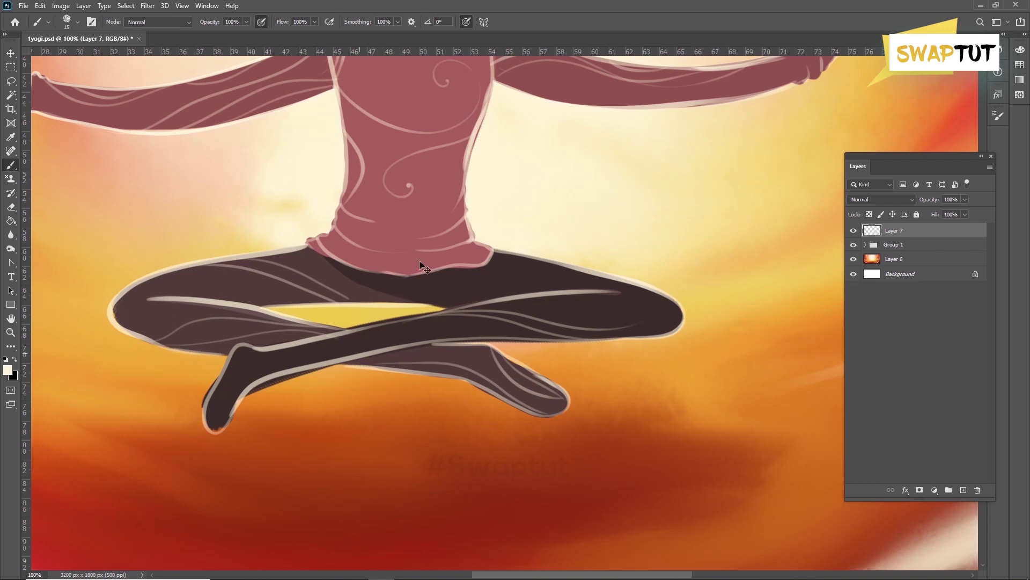
{"action": "key", "text": "ctrl+z"}
{"action": "left_click_drag", "start_coordinate": [162, 344], "coordinate": [244, 339]}
Step: Place small cream dots along the flowing lines on both legs
{"action": "left_click", "coordinate": [200, 320]}
{"action": "left_click", "coordinate": [239, 336]}
{"action": "left_click", "coordinate": [319, 296]}
{"action": "left_click", "coordinate": [251, 272]}
{"action": "left_click", "coordinate": [587, 328]}
{"action": "left_click", "coordinate": [645, 322]}
{"action": "left_click", "coordinate": [454, 364]}
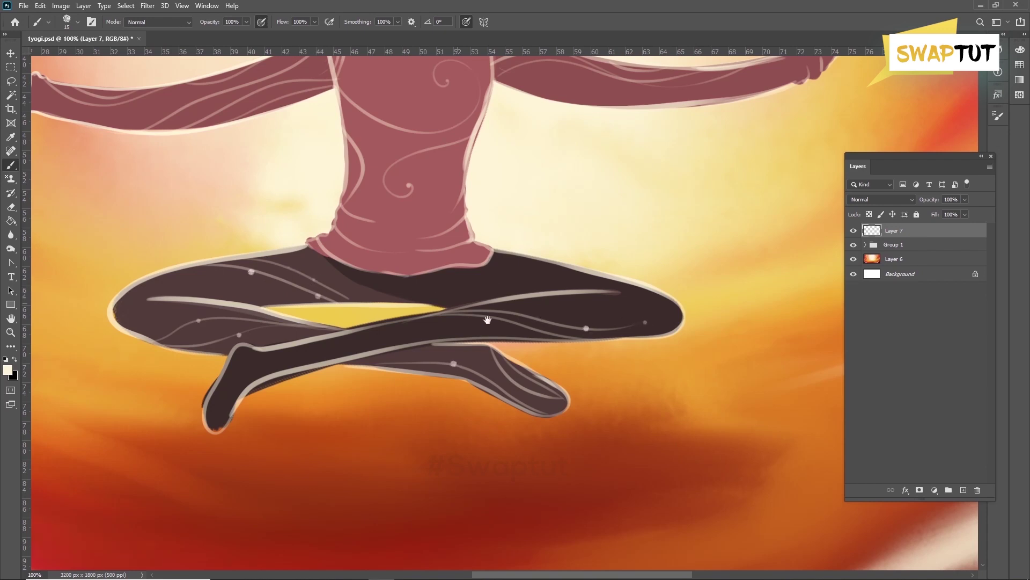
Step: Reduce the brush to 9 px and dot the swirls on the shirt and left sleeve in cream
{"action": "left_click_drag", "start_coordinate": [487, 320], "coordinate": [618, 406]}
{"action": "left_click", "coordinate": [604, 157]}
{"action": "key", "text": "bracketleft"}
{"action": "key", "text": "bracketleft"}
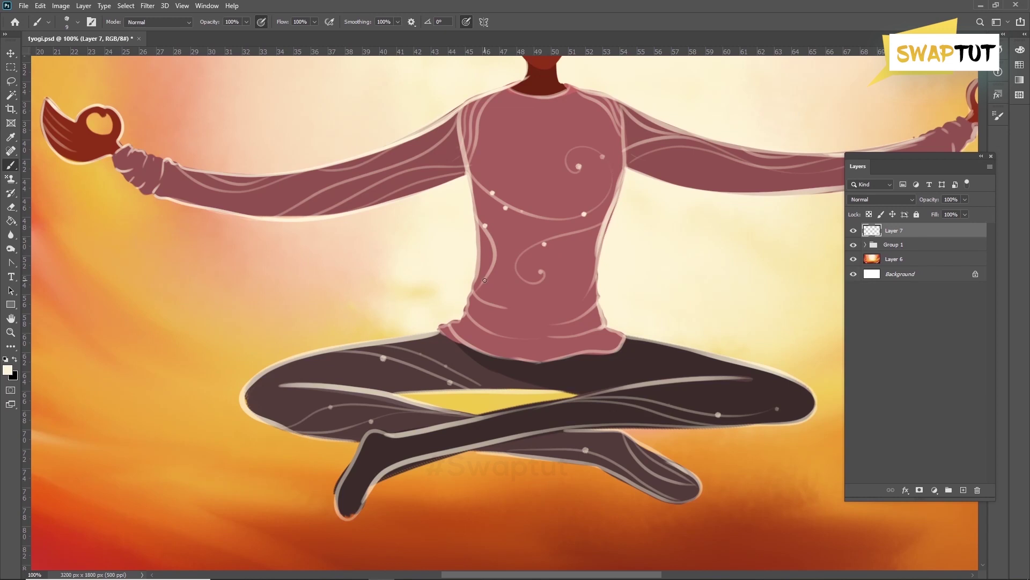
{"action": "left_click_drag", "start_coordinate": [500, 306], "coordinate": [525, 309]}
{"action": "left_click_drag", "start_coordinate": [403, 275], "coordinate": [440, 309]}
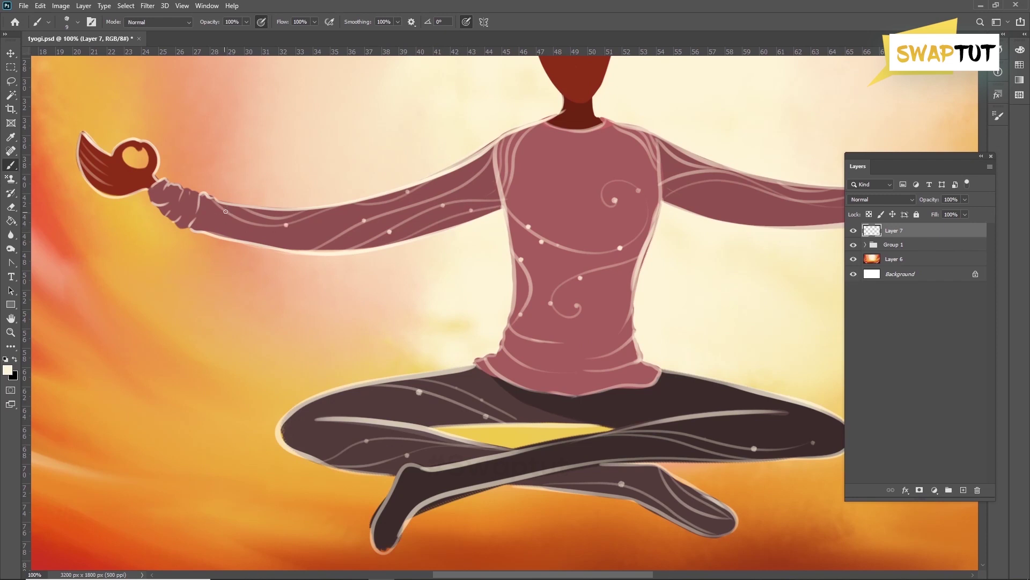
Step: Draw a thin cream spiral with short accent strokes and dots on the head
{"action": "scroll", "coordinate": [344, 209], "scroll_direction": "right", "scroll_amount": 10}
{"action": "left_click_drag", "start_coordinate": [248, 151], "coordinate": [397, 251]}
{"action": "key", "text": "ctrl+z"}
{"action": "mouse_move", "coordinate": [267, 138]}
{"action": "left_mouse_down"}
{"action": "mouse_move", "coordinate": [223, 186]}
{"action": "mouse_move", "coordinate": [292, 162]}
{"action": "mouse_move", "coordinate": [241, 137]}
{"action": "left_mouse_up"}
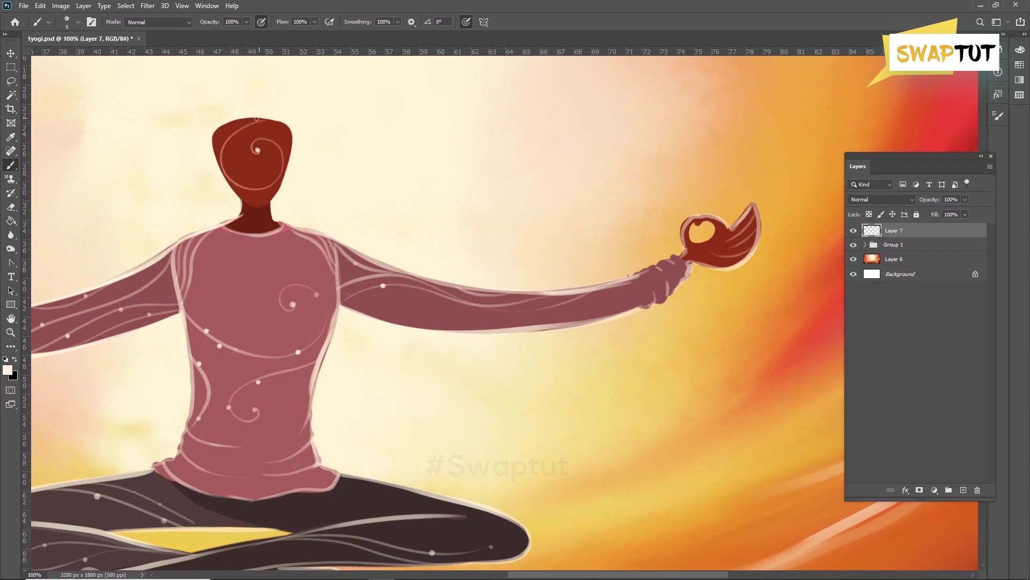
{"action": "left_click_drag", "start_coordinate": [267, 127], "coordinate": [291, 138]}
{"action": "left_click_drag", "start_coordinate": [243, 121], "coordinate": [215, 152]}
Step: Refine the cream contours of the neck, collar, shoulders and the underside of the right arm
{"action": "left_click_drag", "start_coordinate": [234, 222], "coordinate": [243, 198]}
{"action": "left_click_drag", "start_coordinate": [217, 230], "coordinate": [299, 240]}
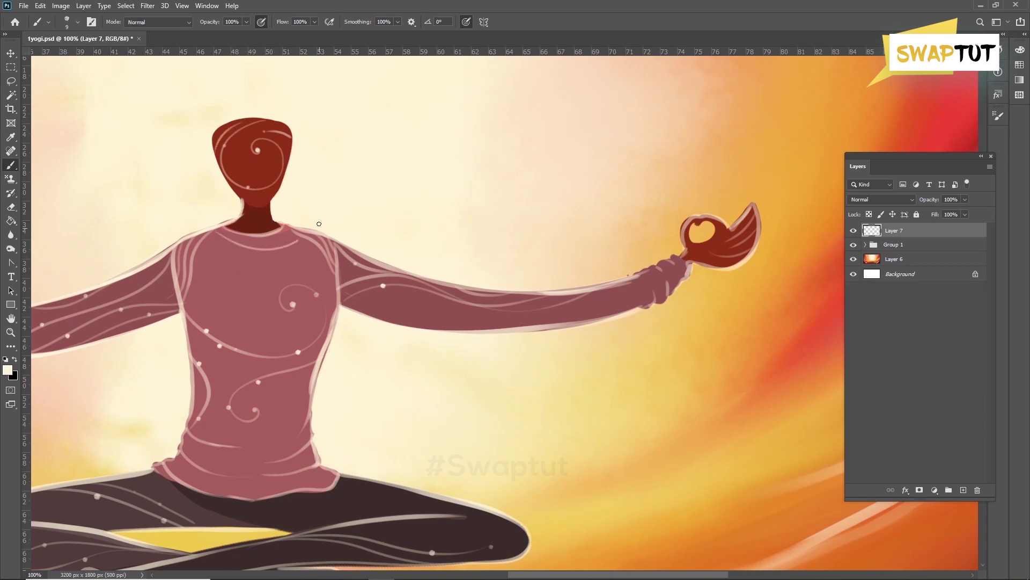
{"action": "mouse_move", "coordinate": [212, 235]}
{"action": "left_mouse_down"}
{"action": "mouse_move", "coordinate": [214, 258]}
{"action": "mouse_move", "coordinate": [261, 308]}
{"action": "left_mouse_up"}
{"action": "left_click_drag", "start_coordinate": [357, 308], "coordinate": [453, 331]}
{"action": "key", "text": "ctrl+minus"}
{"action": "key", "text": "ctrl+minus"}
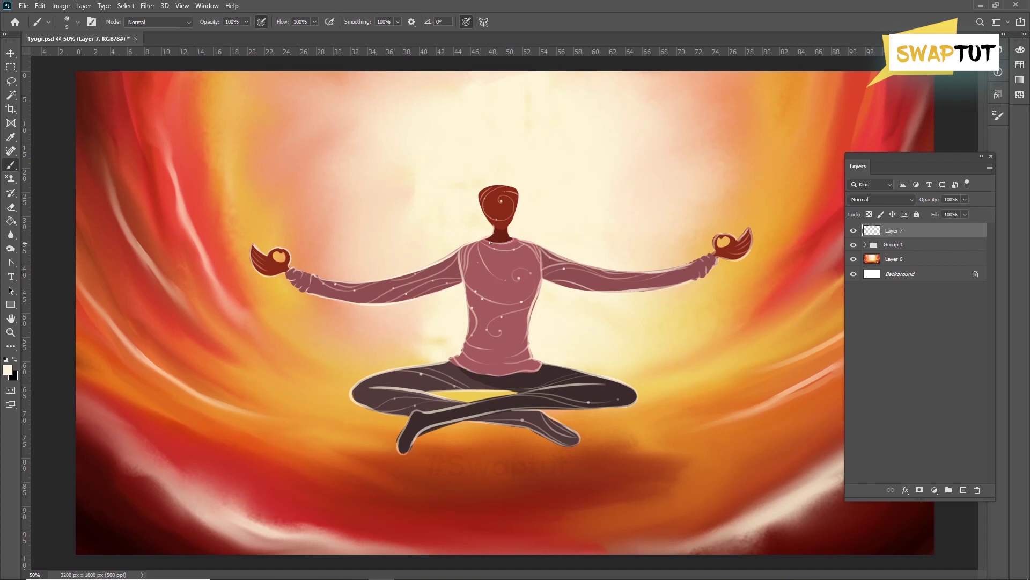
Step: Duplicate the painted background, Layer 6, and place the copy at the top of the layer stack
{"action": "left_click", "coordinate": [499, 251], "text": "alt"}
{"action": "left_click", "coordinate": [914, 264]}
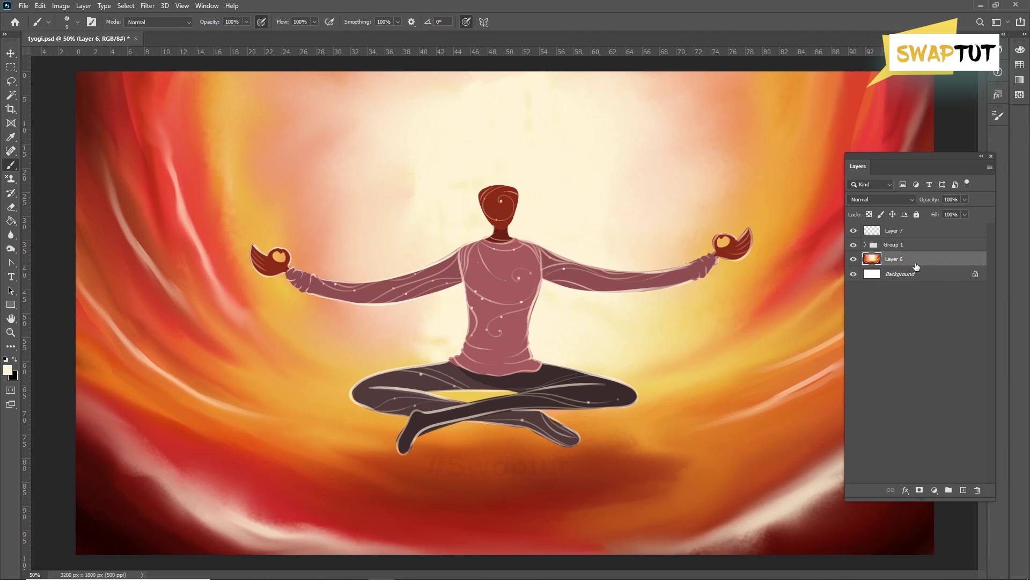
{"action": "left_click_drag", "start_coordinate": [915, 266], "coordinate": [907, 231], "text": "alt"}
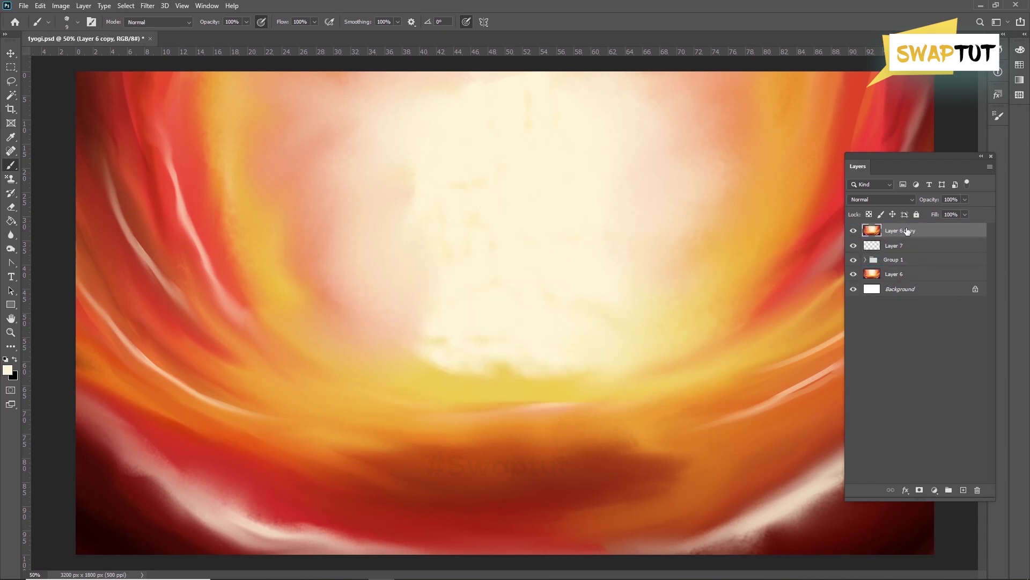
Step: Cycle through the blend modes for the copied background layer and settle on Vivid Light
{"action": "left_click", "coordinate": [879, 200]}
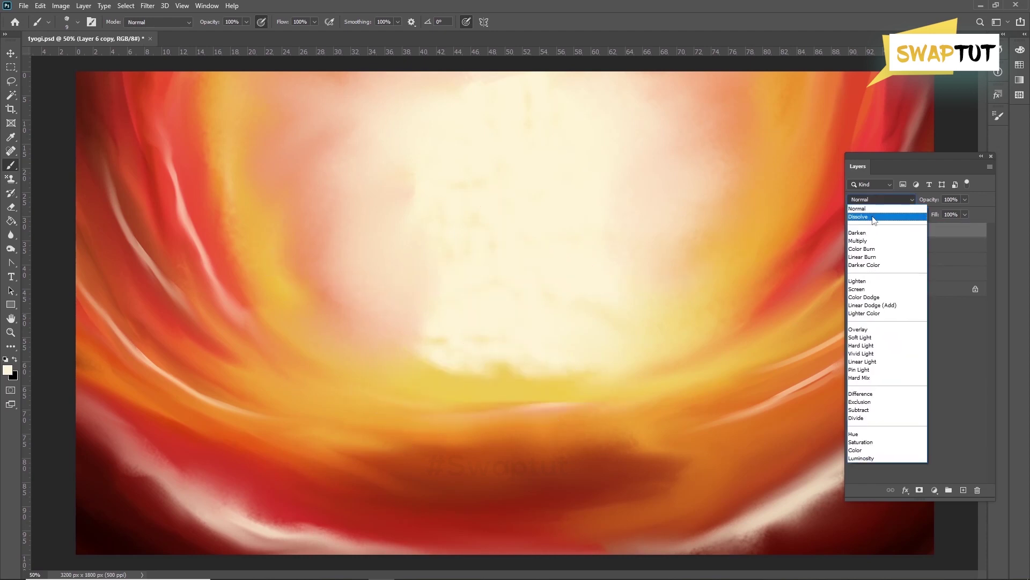
{"action": "left_click", "coordinate": [873, 217]}
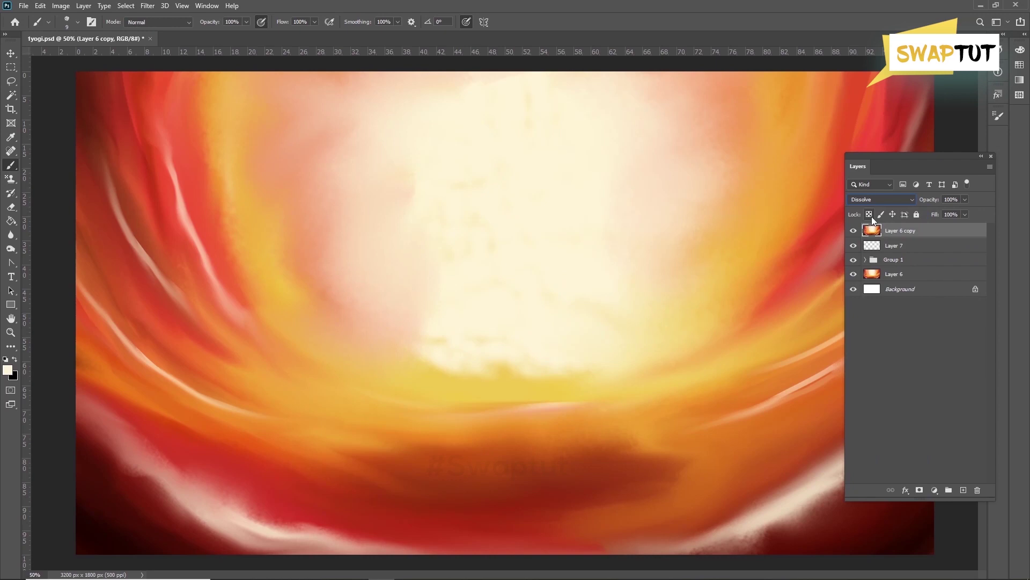
{"action": "key", "text": "Down"}
{"action": "key", "text": "Down"}
{"action": "key", "text": "Down"}
{"action": "key", "text": "Down"}
{"action": "key", "text": "Down"}
{"action": "key", "text": "Down"}
{"action": "key", "text": "Down"}
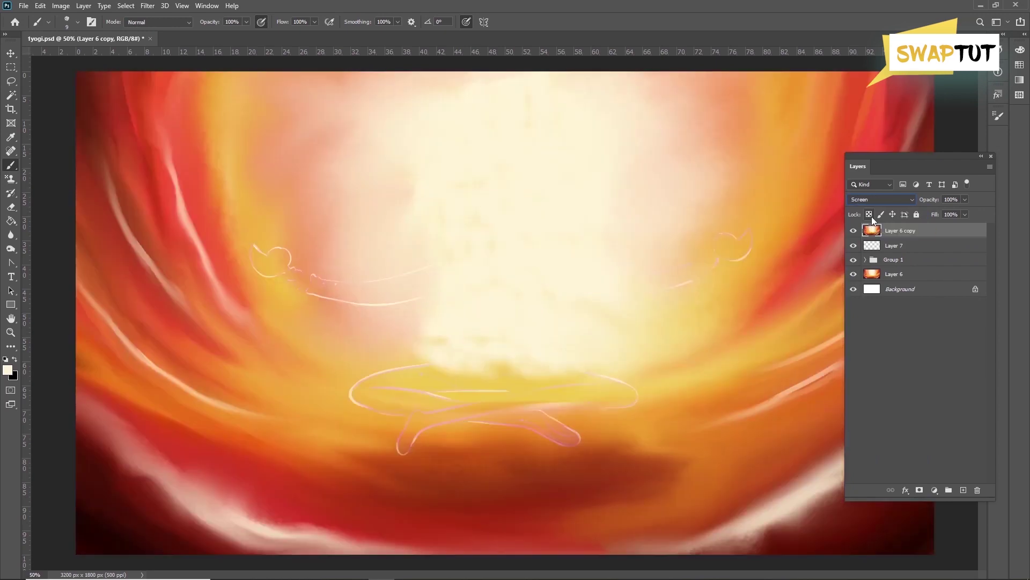
{"action": "key", "text": "Down"}
{"action": "key", "text": "Down"}
{"action": "key", "text": "Down"}
{"action": "key", "text": "Down"}
{"action": "key", "text": "Down"}
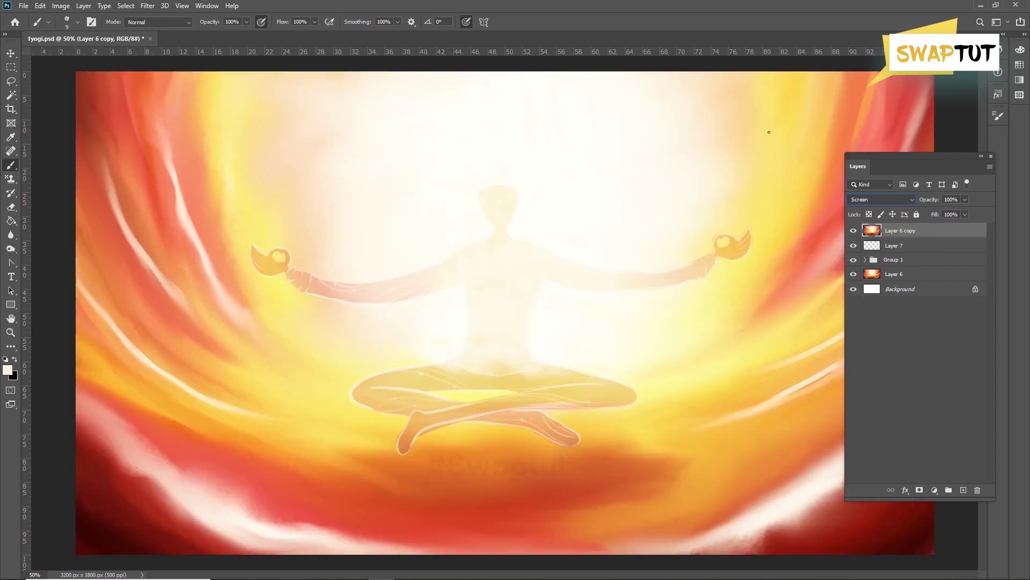
{"action": "key", "text": "Down"}
{"action": "key", "text": "Down"}
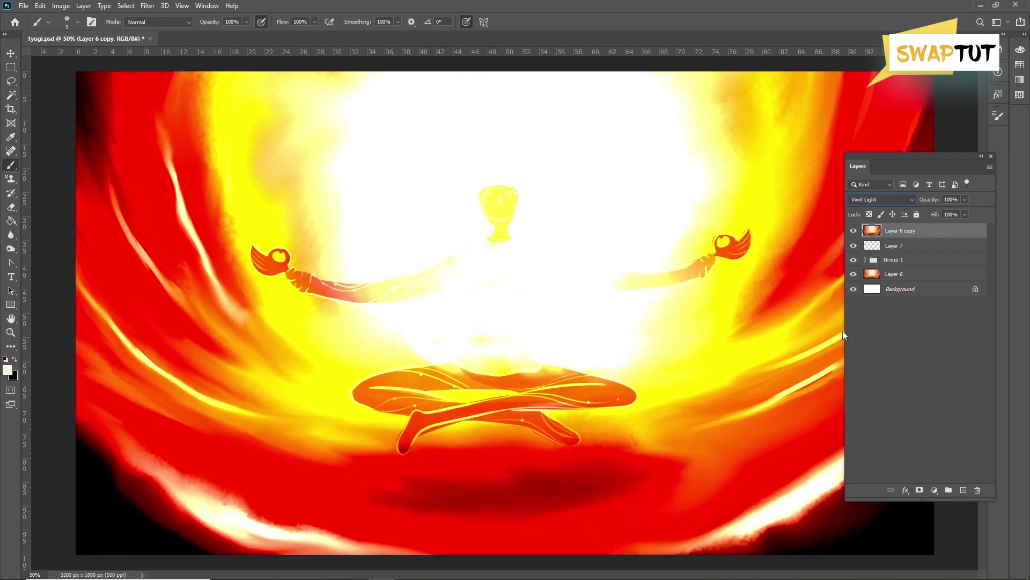
Step: Lower the opacity of the copied background layer to about 84%
{"action": "key", "text": "ctrl+minus"}
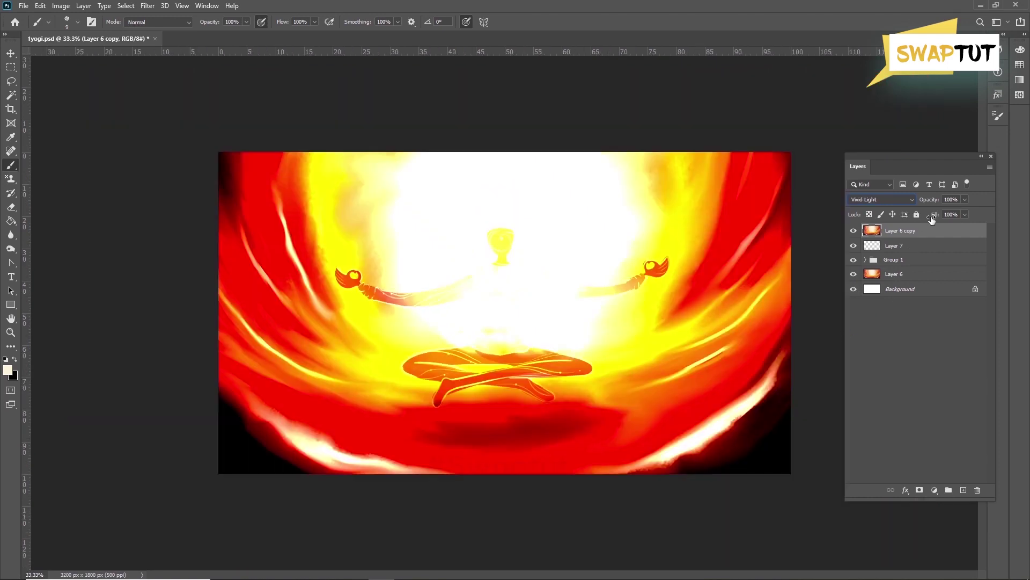
{"action": "left_click", "coordinate": [965, 200]}
{"action": "left_click_drag", "start_coordinate": [948, 211], "coordinate": [945, 212]}
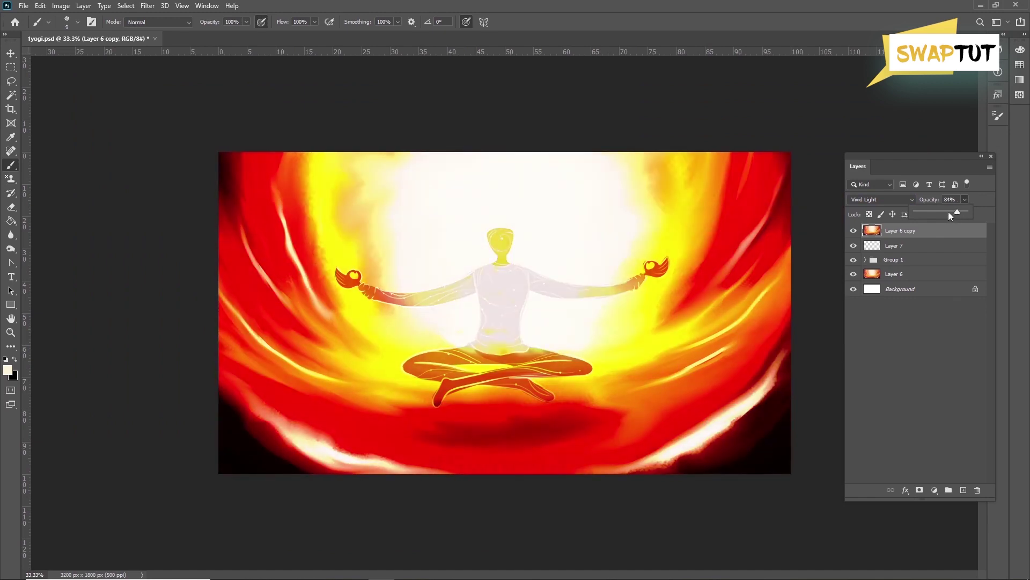
Step: Lower the fill of the copied background layer to about 71% and compare the artwork with and without that layer
{"action": "key", "text": "ctrl+plus"}
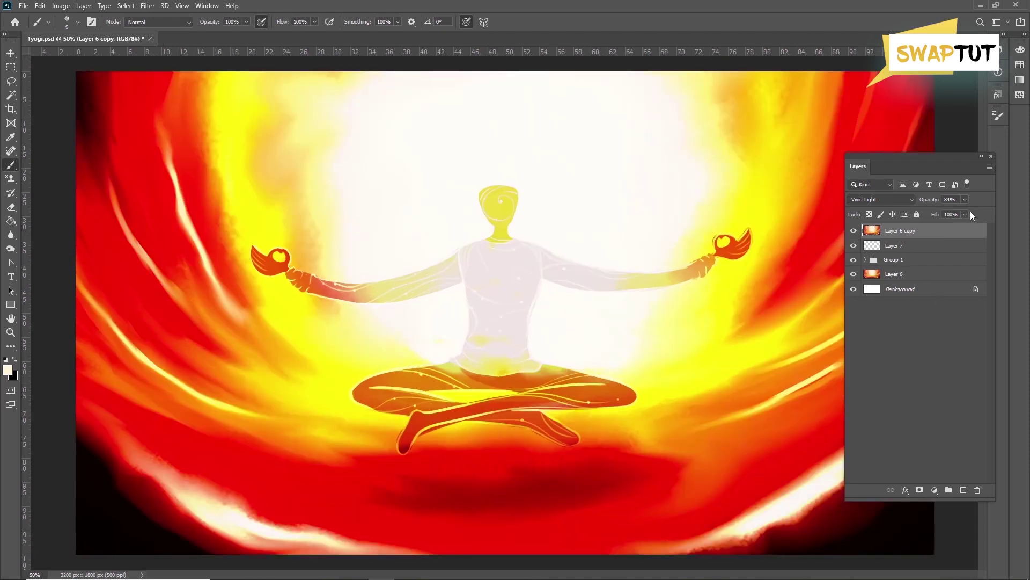
{"action": "left_click_drag", "start_coordinate": [964, 215], "coordinate": [948, 227]}
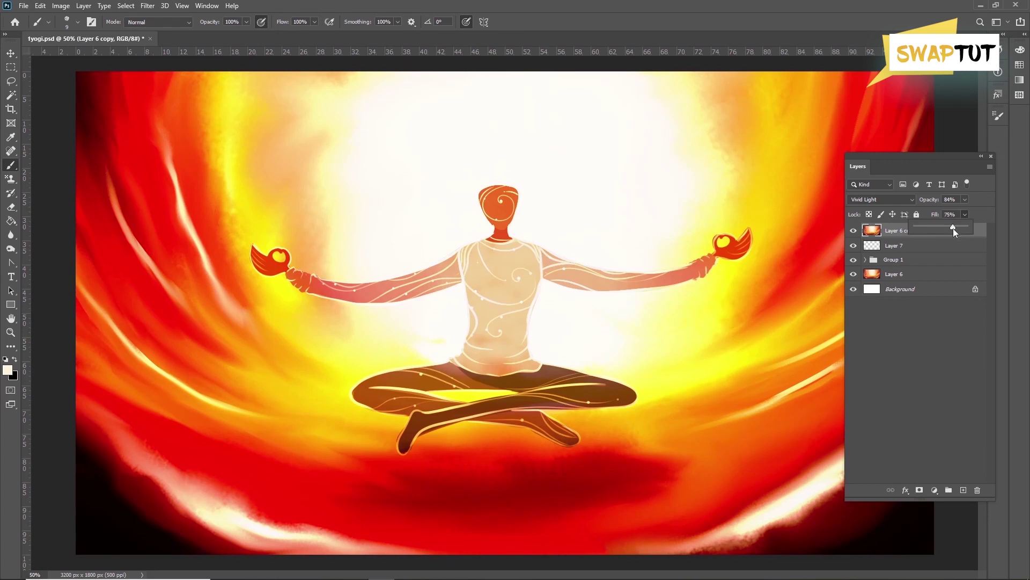
{"action": "left_click_drag", "start_coordinate": [954, 227], "coordinate": [946, 227]}
{"action": "left_click", "coordinate": [895, 262]}
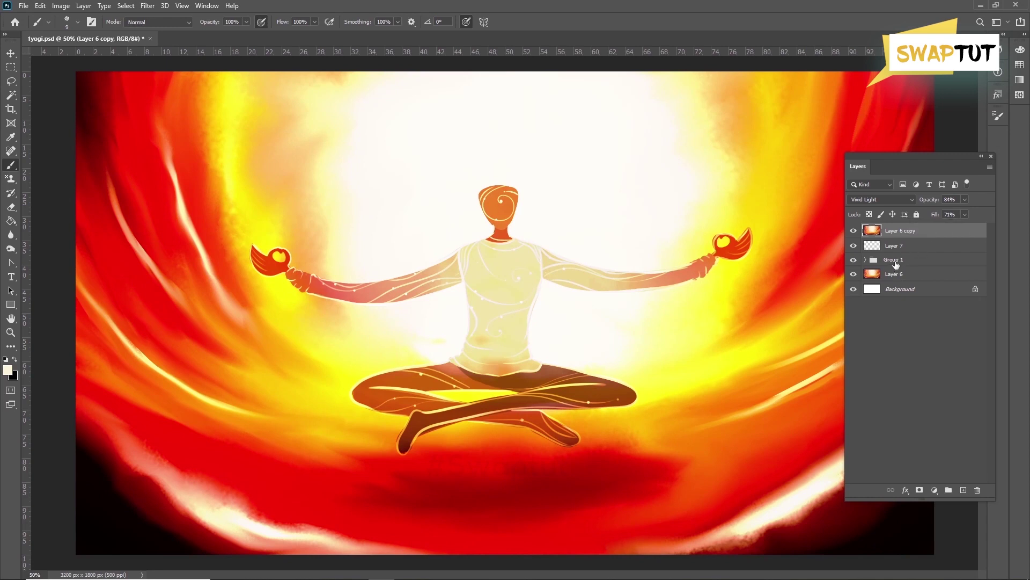
{"action": "left_click", "coordinate": [896, 265]}
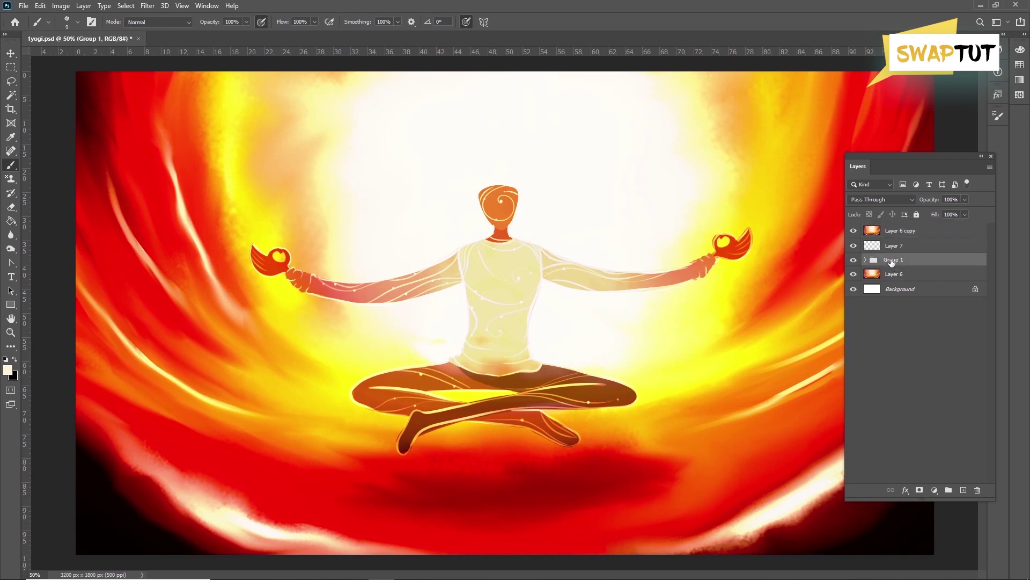
{"action": "key", "text": "ctrl+minus"}
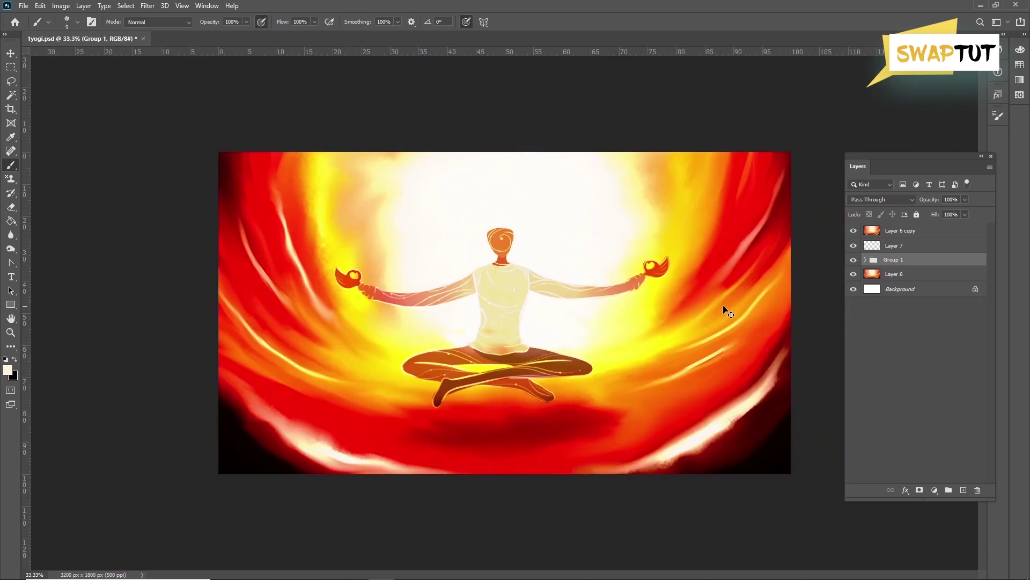
{"action": "left_click", "coordinate": [896, 231]}
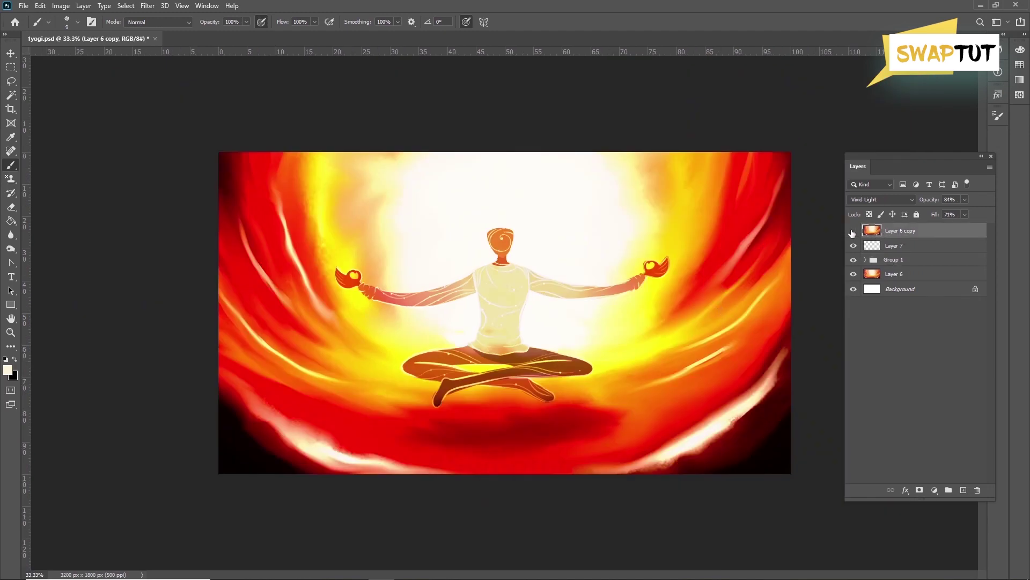
{"action": "left_click", "coordinate": [853, 232]}
{"action": "left_click", "coordinate": [853, 231]}
Step: Merge Layer 7 and Group 1 into a single figure layer
{"action": "left_click", "coordinate": [914, 249]}
{"action": "left_click", "coordinate": [908, 262], "text": "shift"}
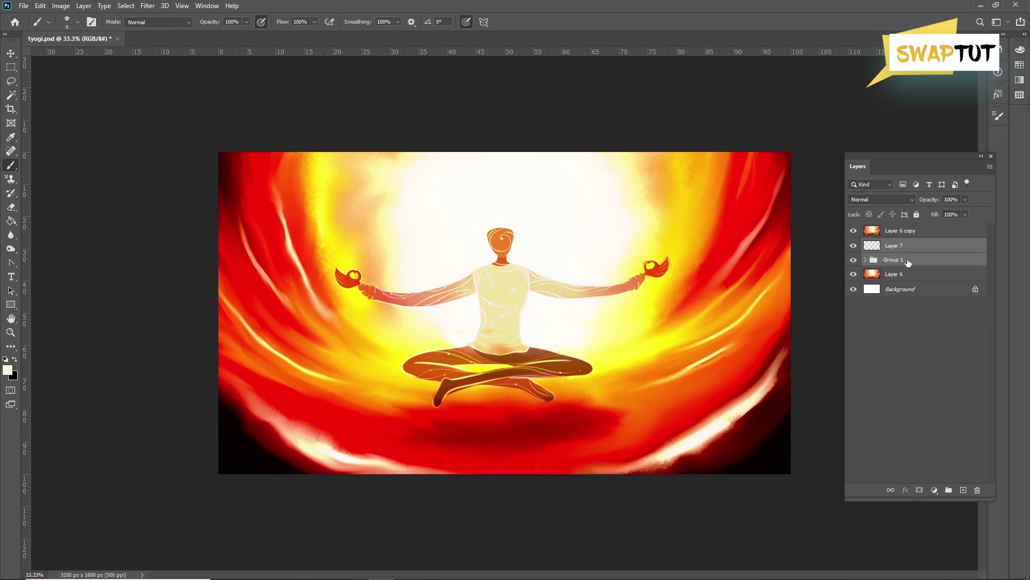
{"action": "right_click", "coordinate": [908, 262]}
{"action": "left_click", "coordinate": [940, 494]}
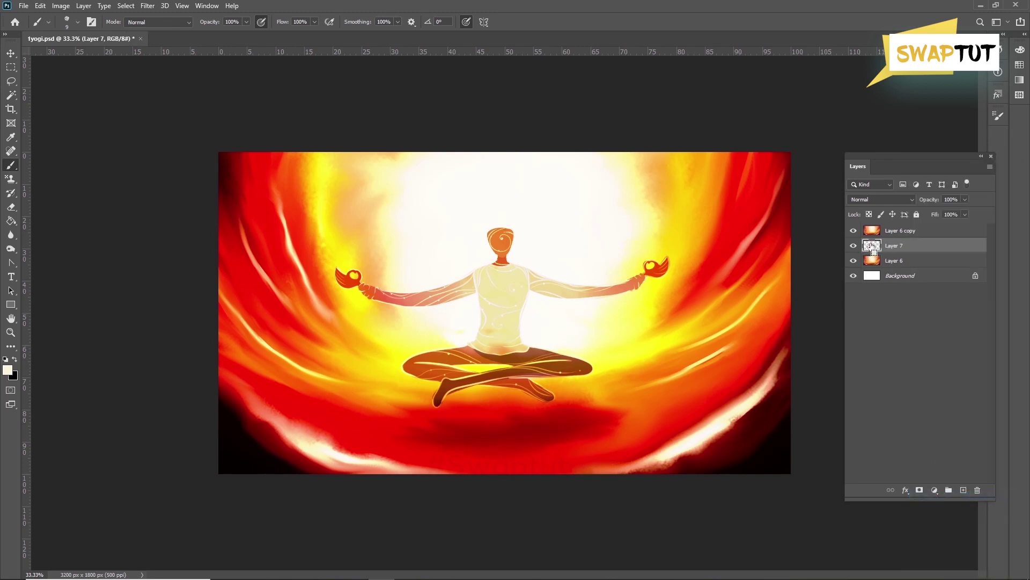
Step: Select the figure's outline from Layer 7 and copy that area of Layer 6 copy onto a new layer
{"action": "left_click", "coordinate": [873, 247], "text": "ctrl"}
{"action": "left_click", "coordinate": [908, 233]}
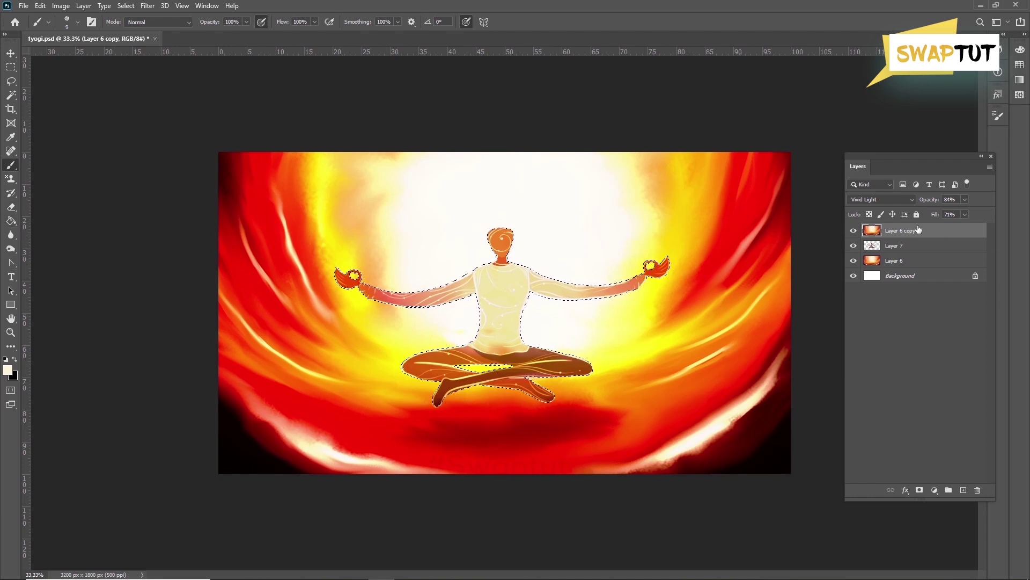
{"action": "key", "text": "ctrl+j"}
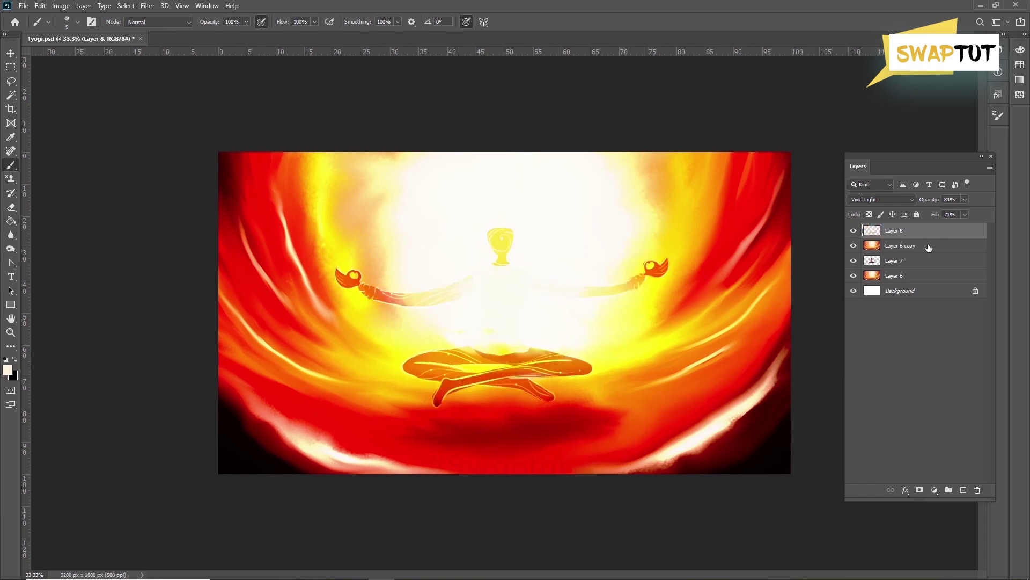
Step: Delete Layer 6 copy and compare the artwork with and without the figure-shaped overlay
{"action": "left_click", "coordinate": [854, 246]}
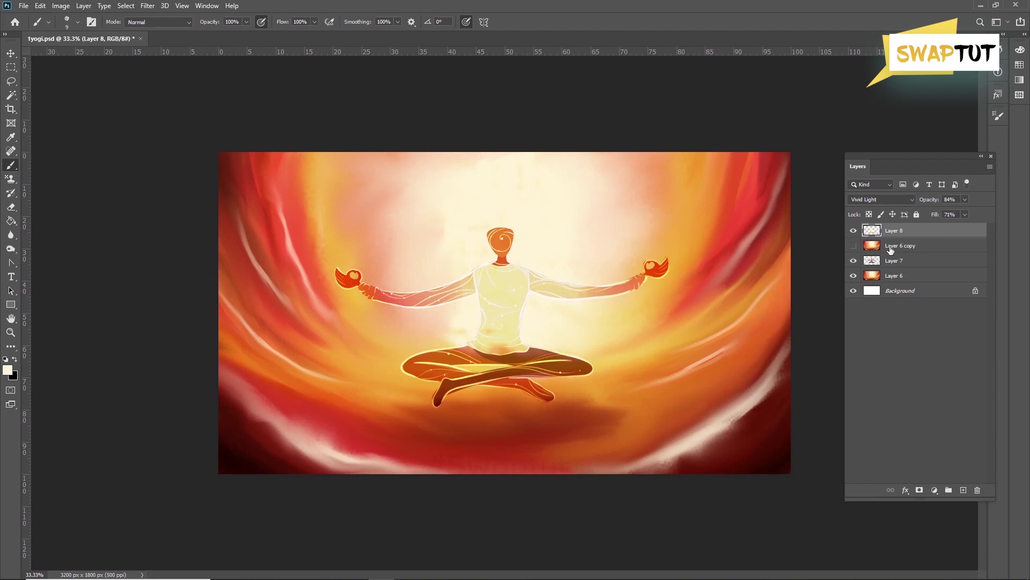
{"action": "left_click", "coordinate": [891, 248]}
{"action": "key", "text": "Delete"}
{"action": "left_click", "coordinate": [854, 231]}
{"action": "left_click", "coordinate": [854, 231]}
Step: Change Layer 8's blend mode to Linear Burn and compare the figure with and without the layer
{"action": "key", "text": "ctrl+plus"}
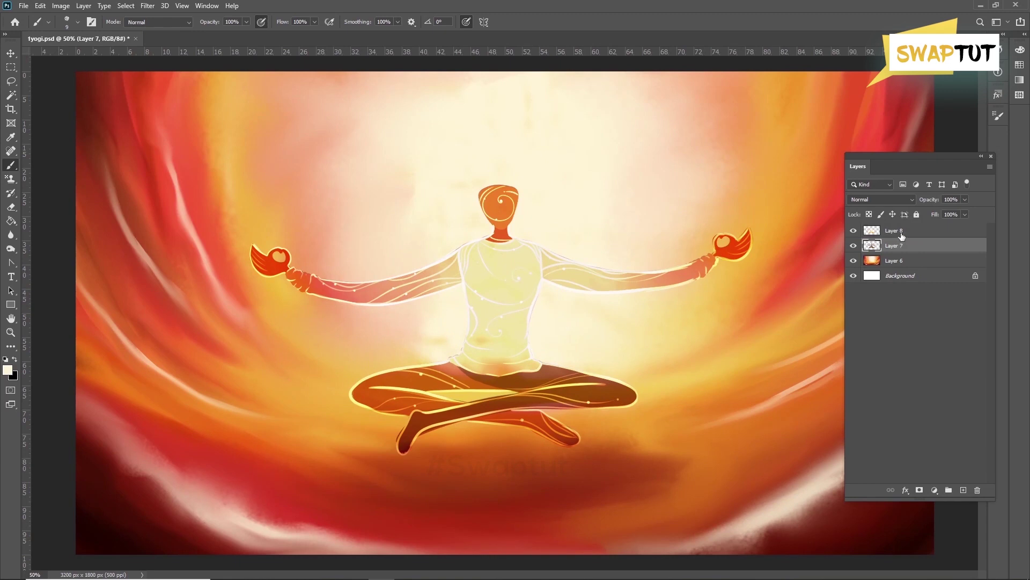
{"action": "left_click", "coordinate": [873, 233]}
{"action": "left_click", "coordinate": [854, 231]}
{"action": "left_click", "coordinate": [854, 231]}
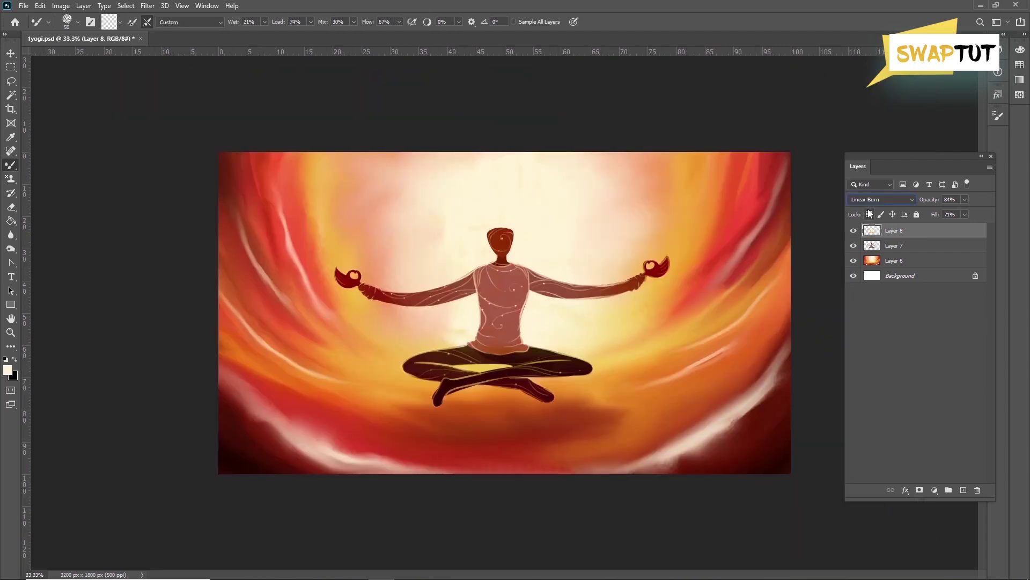
{"action": "key", "text": "ctrl+plus"}
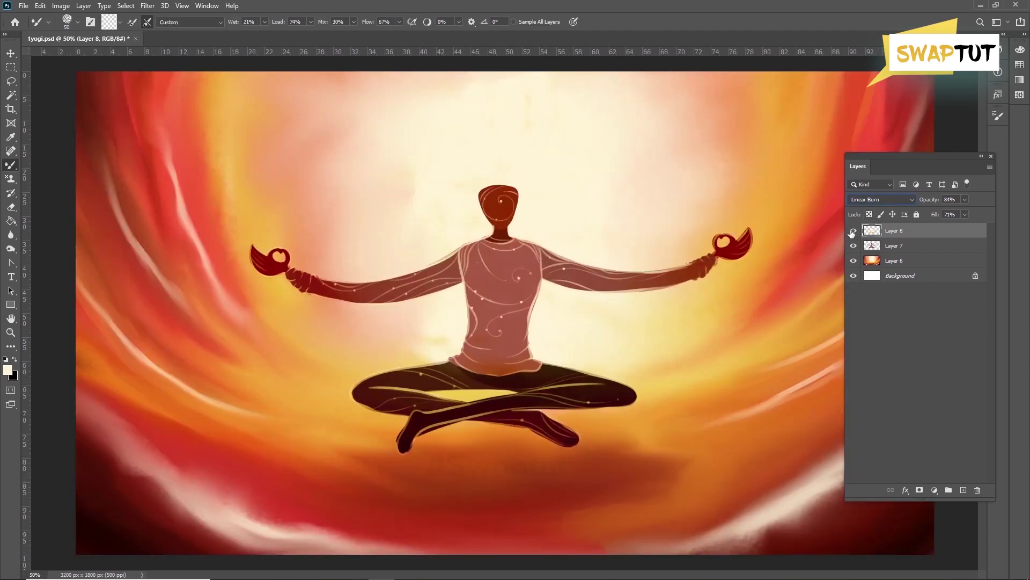
{"action": "left_click", "coordinate": [853, 231]}
{"action": "left_click", "coordinate": [853, 231]}
{"action": "left_click", "coordinate": [853, 231]}
Step: Duplicate Layer 8, cycle through the blend modes for the copy up to Overlay, and compare the figure with and without it
{"action": "key", "text": "ctrl+j"}
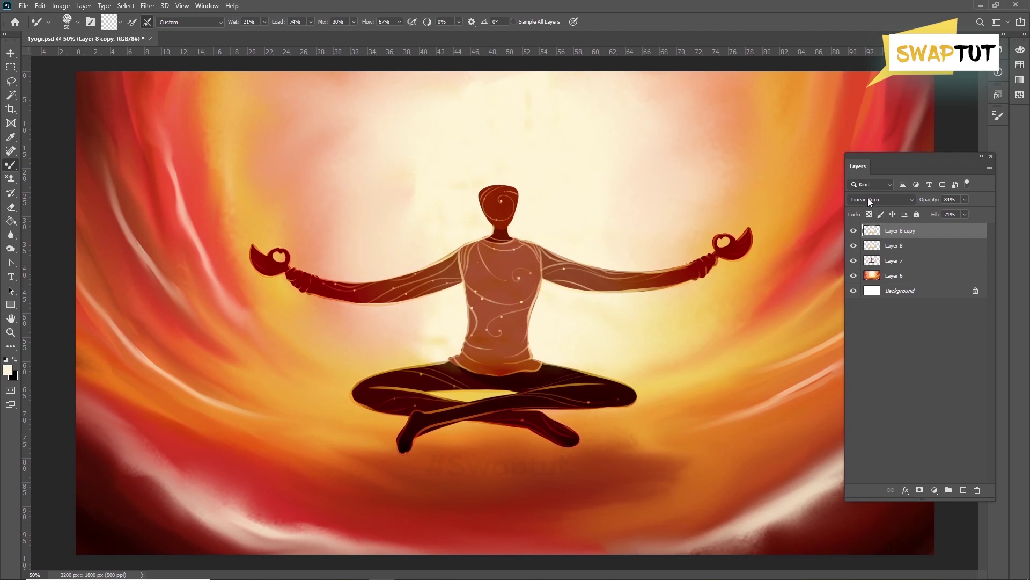
{"action": "left_click", "coordinate": [868, 199]}
{"action": "left_click", "coordinate": [869, 213]}
{"action": "left_click", "coordinate": [870, 199]}
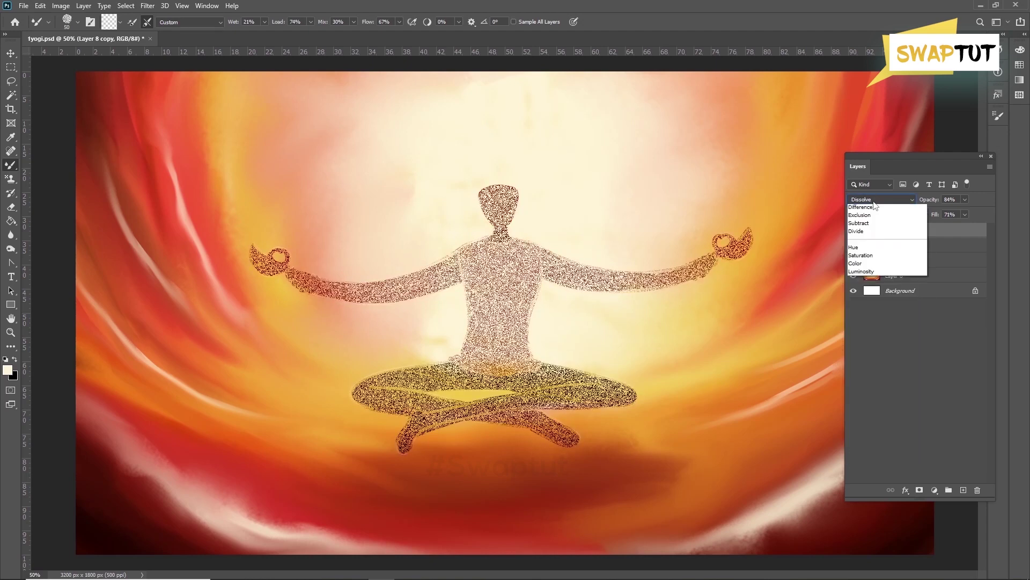
{"action": "left_click", "coordinate": [874, 214]}
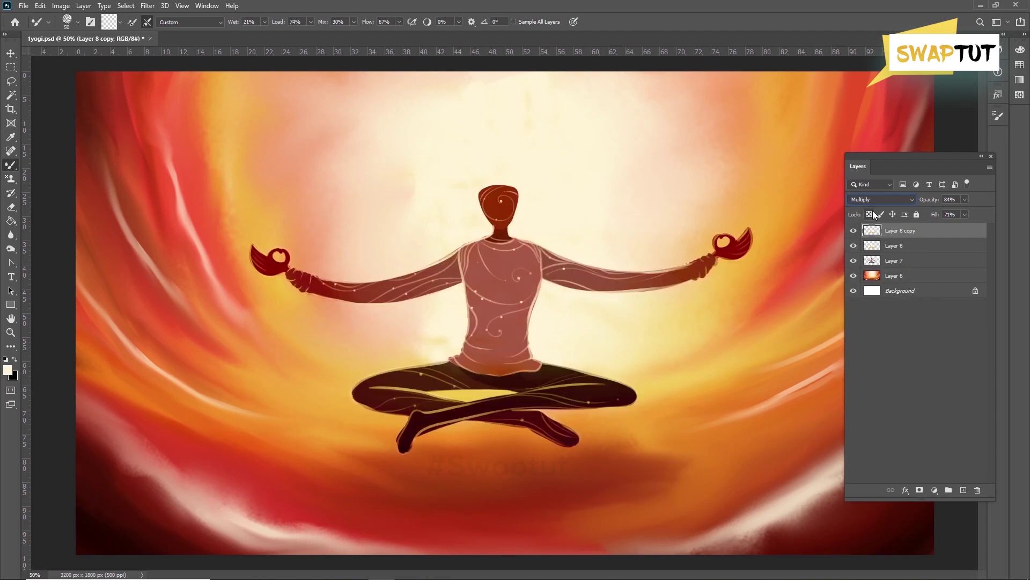
{"action": "key", "text": "Down"}
{"action": "key", "text": "Down"}
{"action": "key", "text": "Down"}
{"action": "key", "text": "Down"}
{"action": "key", "text": "Down"}
{"action": "key", "text": "Down"}
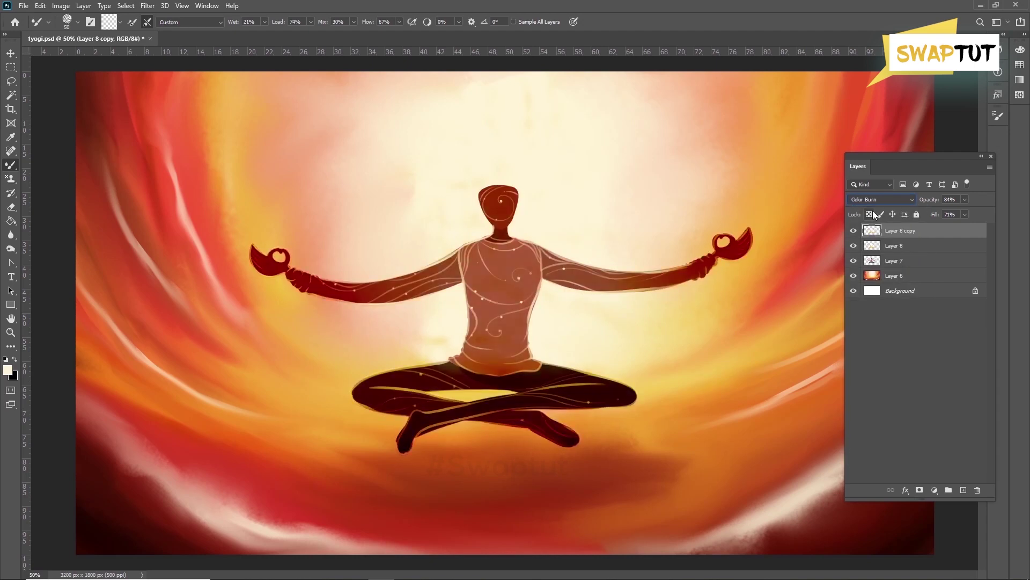
{"action": "key", "text": "Down"}
{"action": "key", "text": "Down"}
{"action": "key", "text": "Up"}
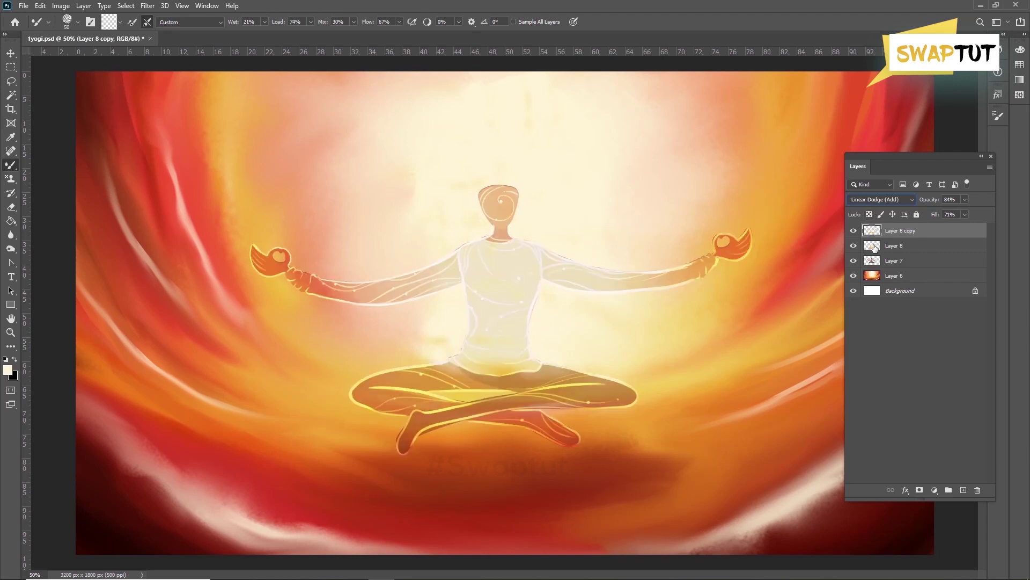
{"action": "key", "text": "Down"}
{"action": "key", "text": "Down"}
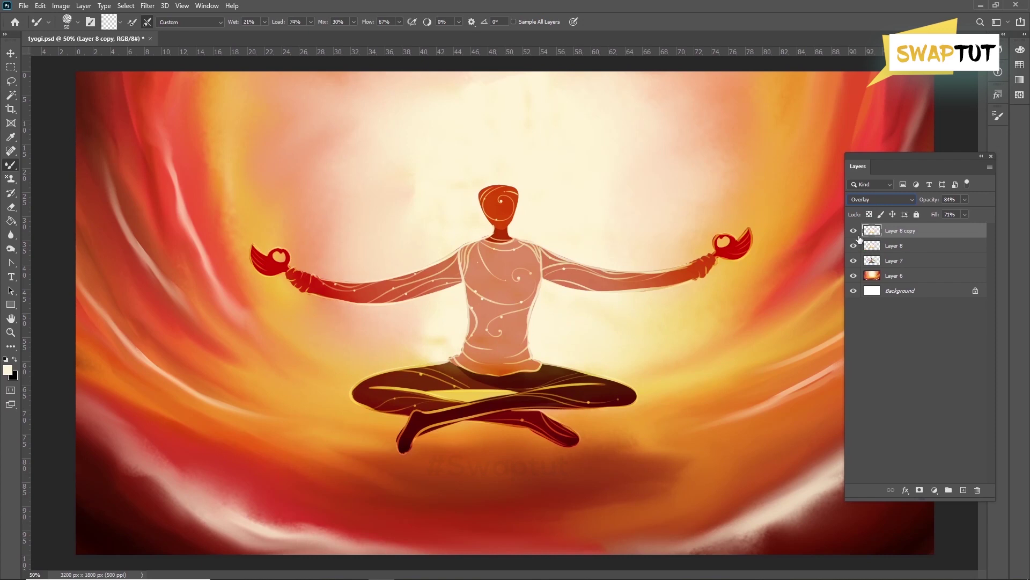
{"action": "left_click", "coordinate": [853, 230]}
{"action": "left_click", "coordinate": [854, 231]}
{"action": "key", "text": "ctrl+minus"}
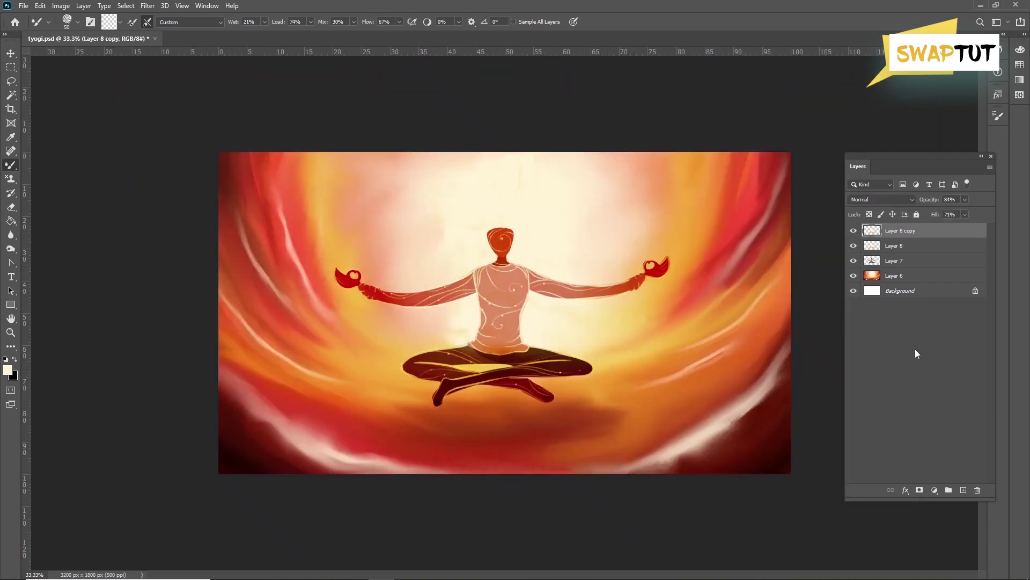
Step: Add a new empty layer above Layer 8 copy and delete the white Background layer
{"action": "left_click", "coordinate": [915, 349]}
{"action": "left_click", "coordinate": [914, 232]}
{"action": "left_click", "coordinate": [963, 490]}
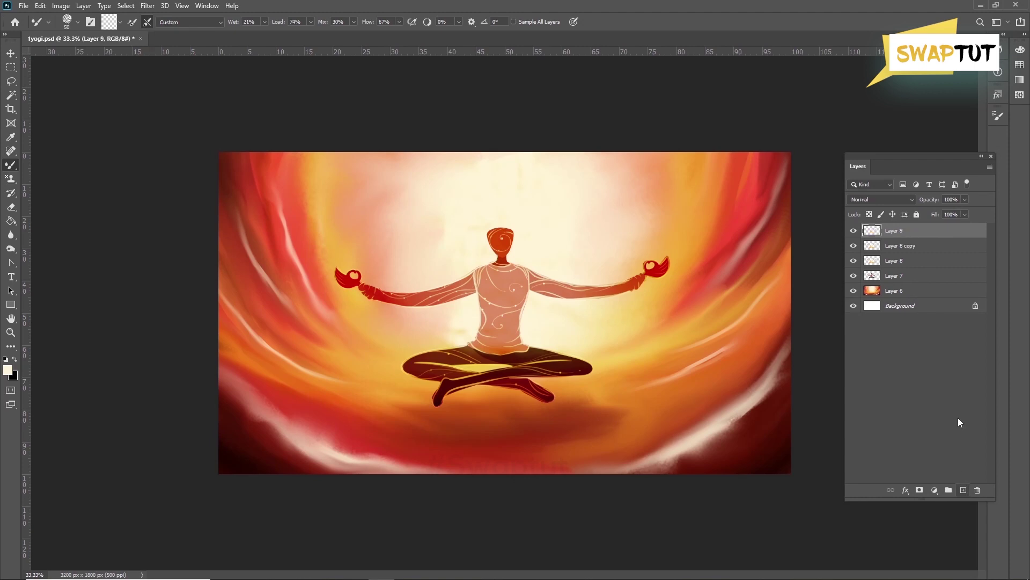
{"action": "left_click", "coordinate": [974, 305]}
{"action": "key", "text": "Delete"}
Step: Pick a golden yellow foreground colour, fill Layer 9 with it, and swap the foreground and background colours
{"action": "left_click", "coordinate": [872, 230]}
{"action": "left_click", "coordinate": [854, 230]}
{"action": "left_click", "coordinate": [856, 231]}
{"action": "left_click", "coordinate": [11, 372]}
{"action": "left_click_drag", "start_coordinate": [848, 276], "coordinate": [843, 265]}
{"action": "left_click", "coordinate": [978, 260]}
{"action": "key", "text": "alt+BackSpace"}
{"action": "key", "text": "x"}
Step: Cycle through the blend modes for the yellow fill layer and settle on Soft Light
{"action": "left_click", "coordinate": [874, 200]}
{"action": "left_click", "coordinate": [869, 222]}
{"action": "key", "text": "Down"}
{"action": "key", "text": "Down"}
{"action": "key", "text": "Down"}
{"action": "key", "text": "Down"}
{"action": "key", "text": "Down"}
{"action": "key", "text": "Down"}
{"action": "key", "text": "Down"}
{"action": "key", "text": "Down"}
{"action": "key", "text": "Down"}
{"action": "key", "text": "Up"}
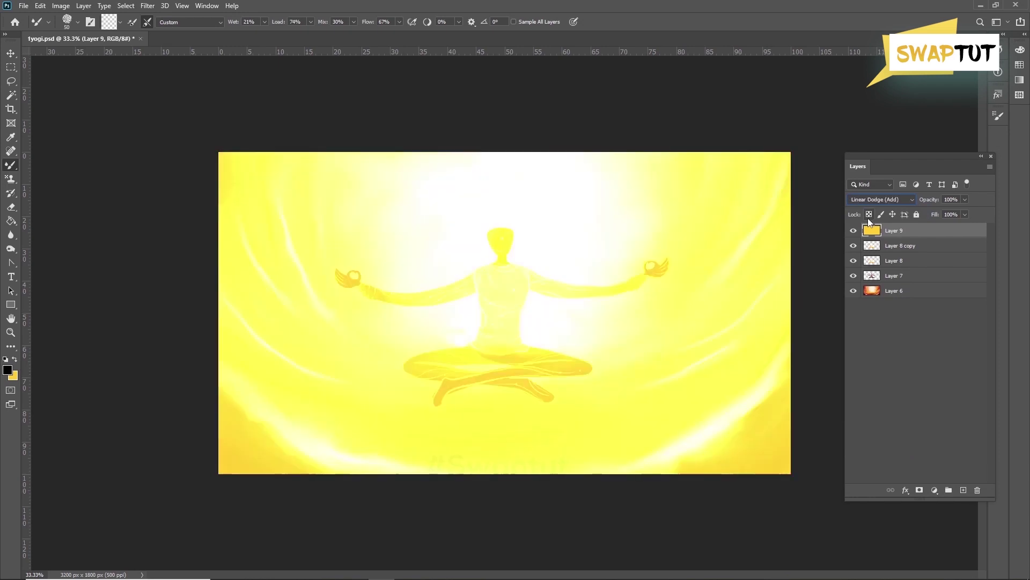
{"action": "key", "text": "Down"}
{"action": "key", "text": "Down"}
{"action": "key", "text": "Down"}
{"action": "key", "text": "Up"}
{"action": "key", "text": "Down"}
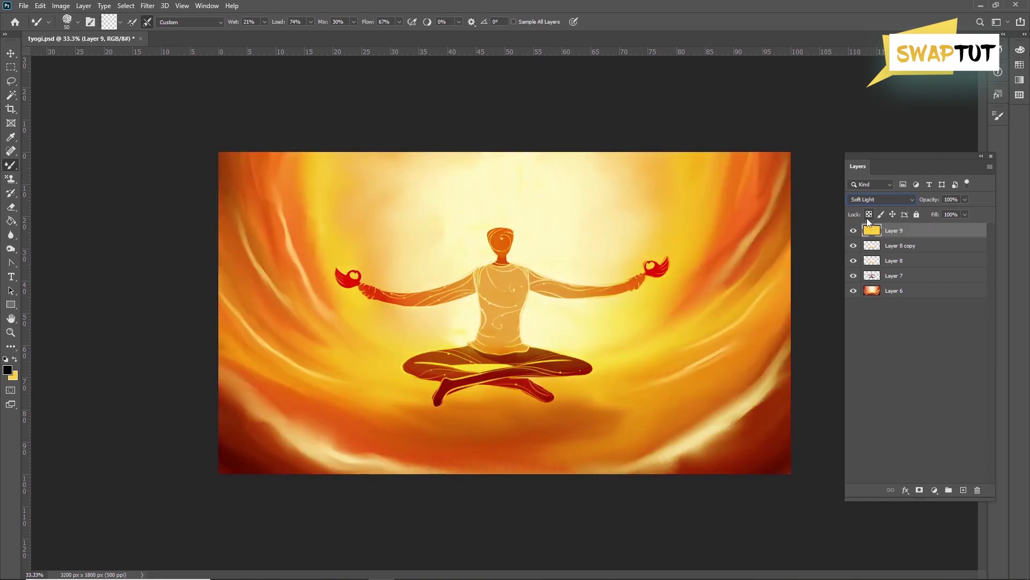
Step: Shift Layer 9's fill to pink with Hue/Saturation at hue -87, saturation +44 and lightness +43, and compare the artwork without it
{"action": "key", "text": "ctrl+plus"}
{"action": "key", "text": "ctrl+u"}
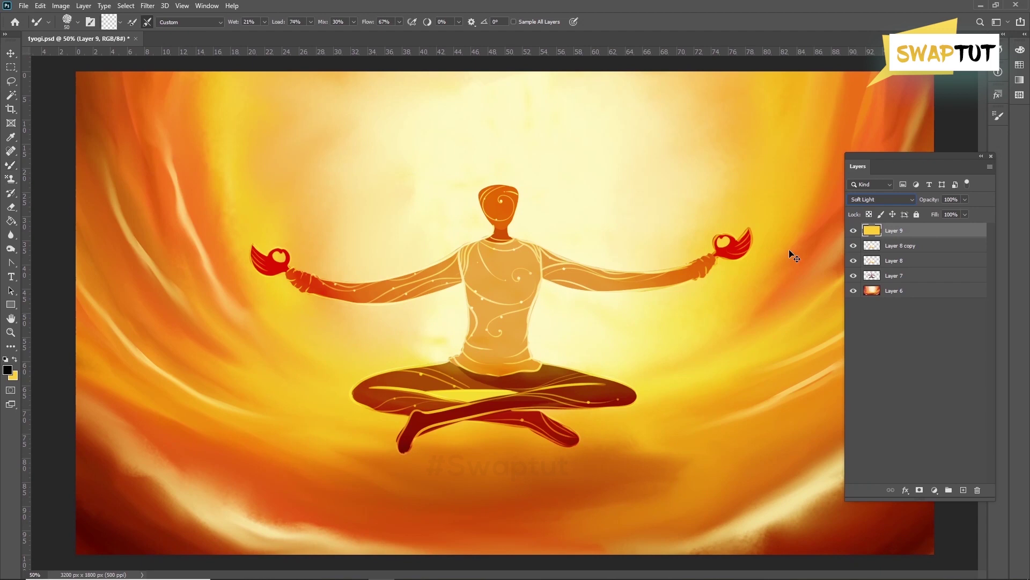
{"action": "left_click_drag", "start_coordinate": [720, 267], "coordinate": [743, 295]}
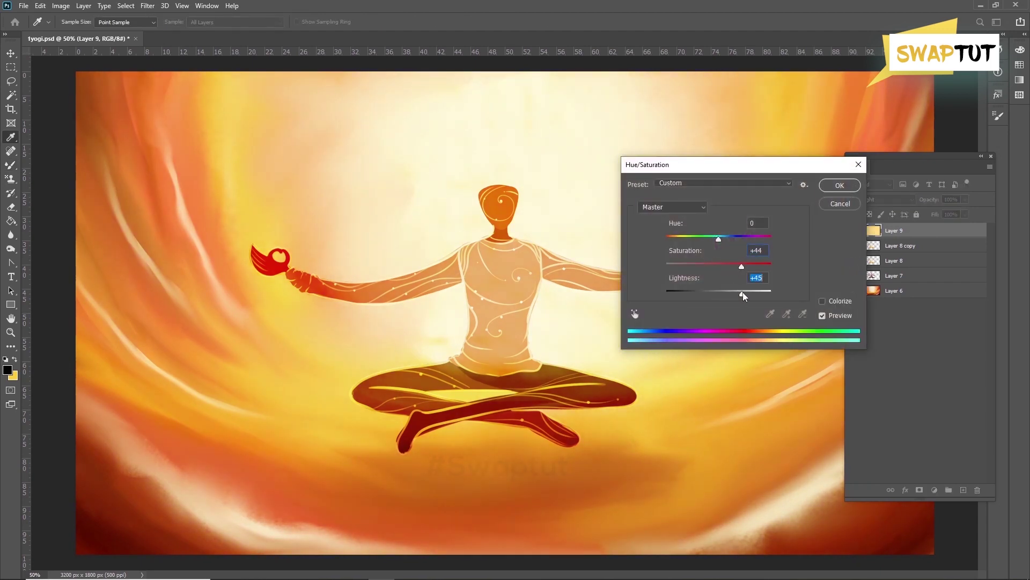
{"action": "left_click_drag", "start_coordinate": [719, 240], "coordinate": [682, 243]}
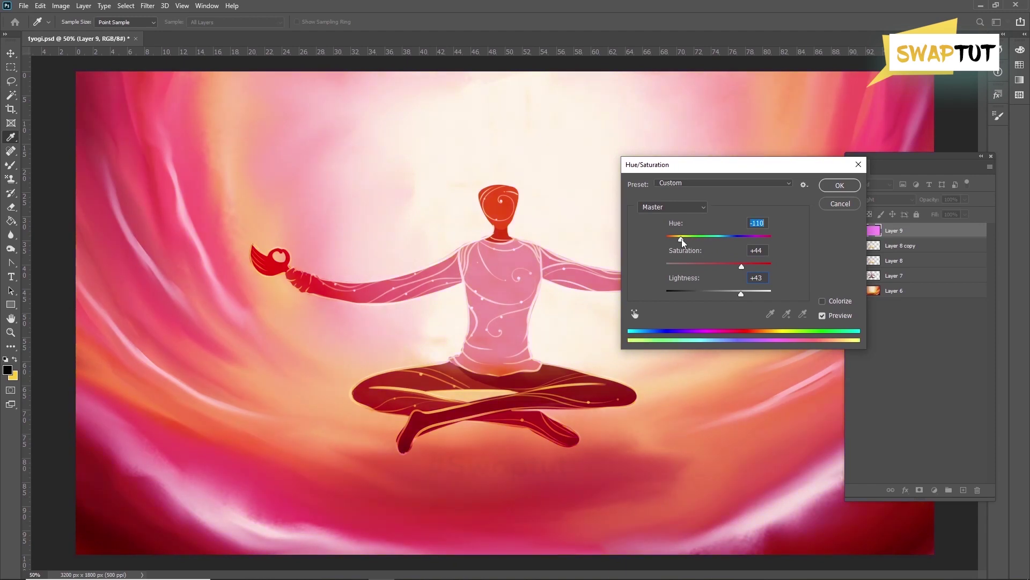
{"action": "left_click_drag", "start_coordinate": [715, 165], "coordinate": [899, 187]}
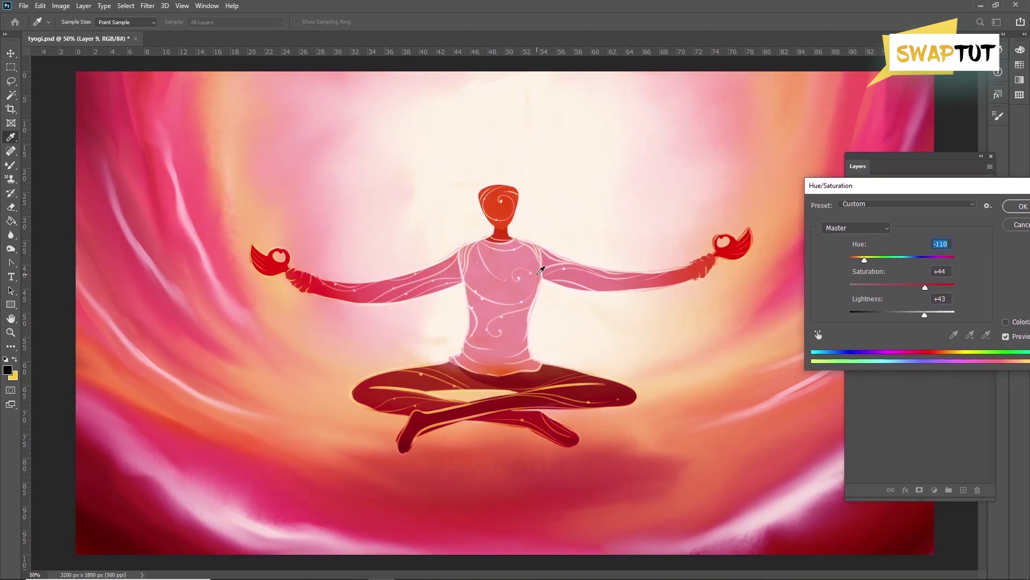
{"action": "key", "text": "ctrl+minus"}
{"action": "mouse_move", "coordinate": [867, 260]}
{"action": "left_mouse_down"}
{"action": "mouse_move", "coordinate": [961, 263]}
{"action": "mouse_move", "coordinate": [873, 261]}
{"action": "left_mouse_up"}
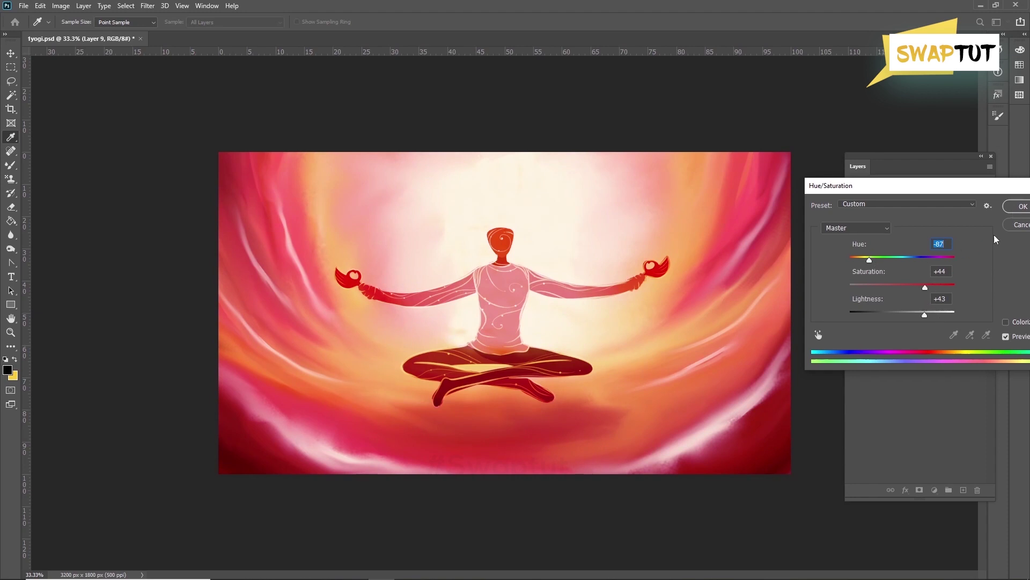
{"action": "left_click", "coordinate": [1020, 207]}
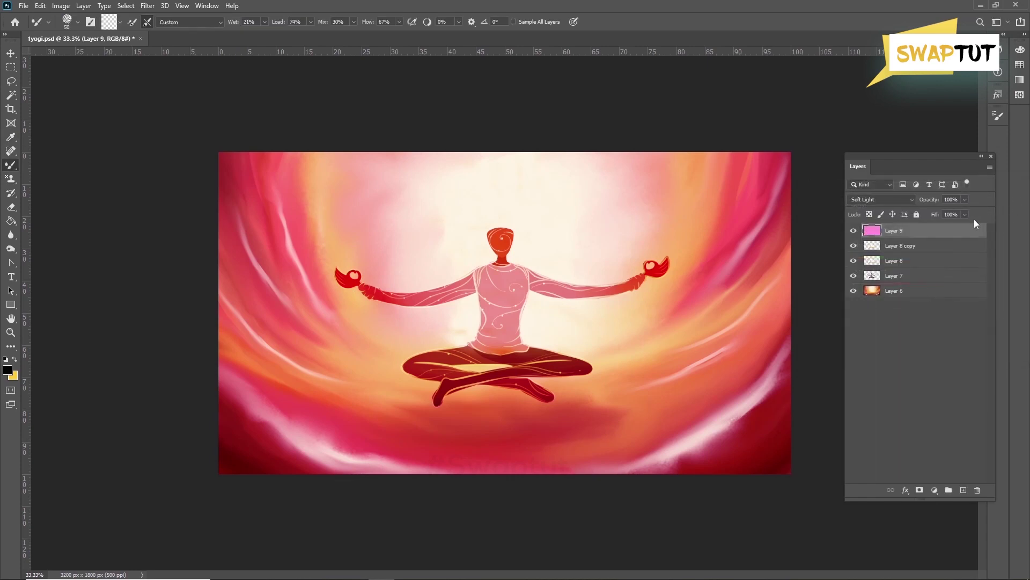
{"action": "left_click", "coordinate": [923, 427]}
{"action": "left_click", "coordinate": [854, 231]}
{"action": "left_click", "coordinate": [853, 230]}
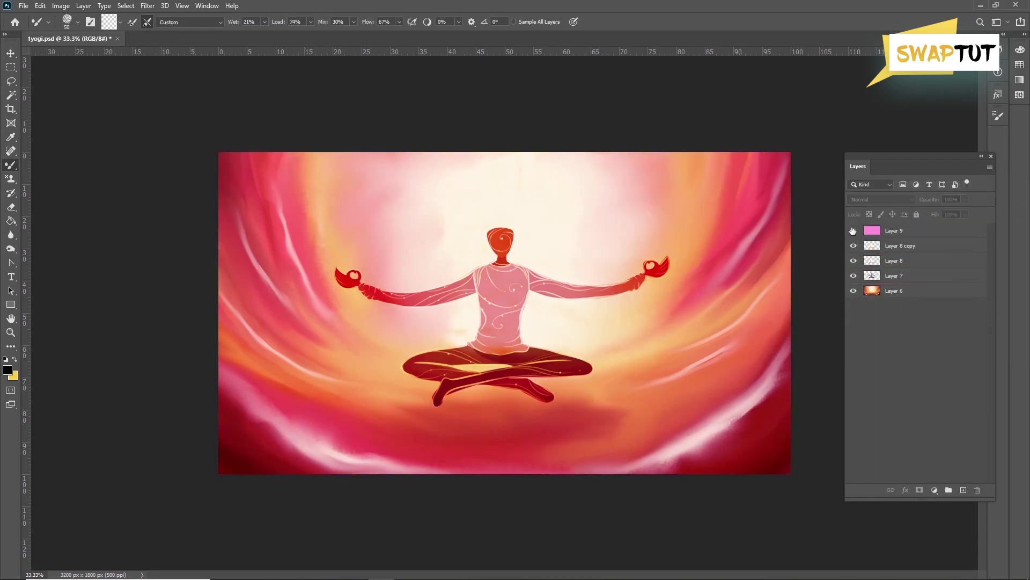
Step: Brighten the figure on Layer 7 with a Curves point at input 178 and output 210
{"action": "key", "text": "ctrl+plus"}
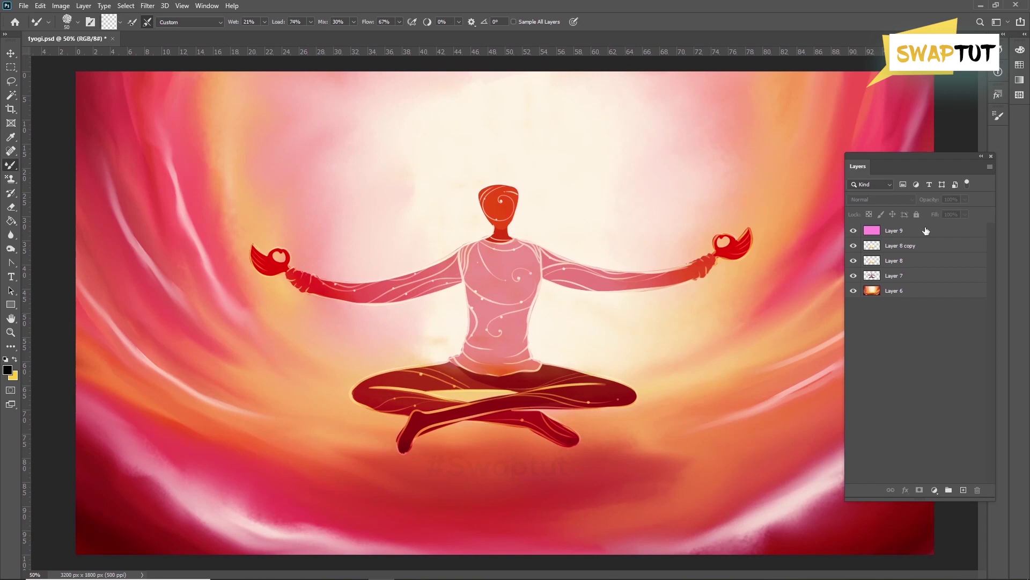
{"action": "left_click", "coordinate": [904, 277]}
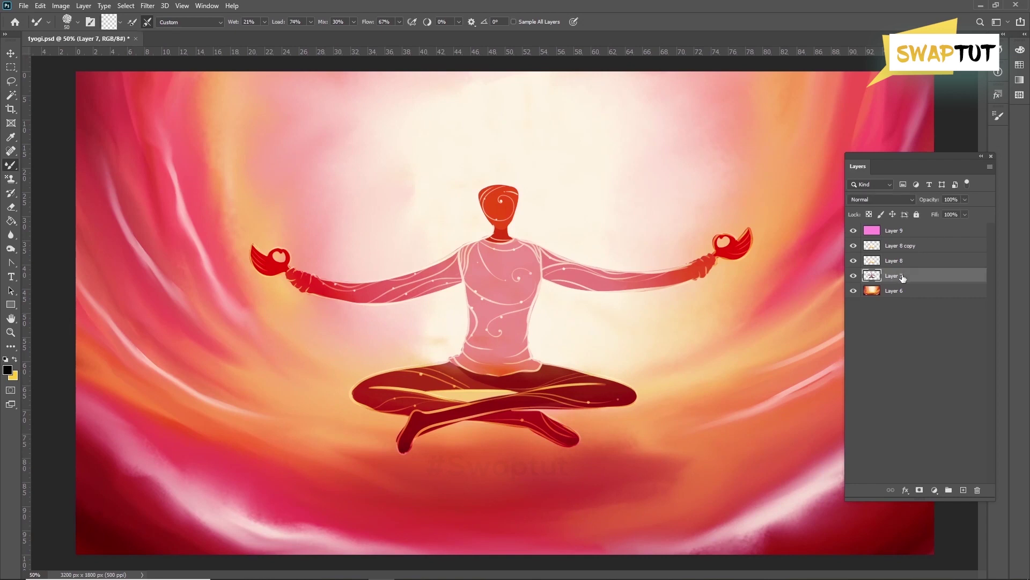
{"action": "key", "text": "ctrl+m"}
{"action": "left_click_drag", "start_coordinate": [620, 281], "coordinate": [621, 263]}
{"action": "left_click_drag", "start_coordinate": [616, 195], "coordinate": [667, 342]}
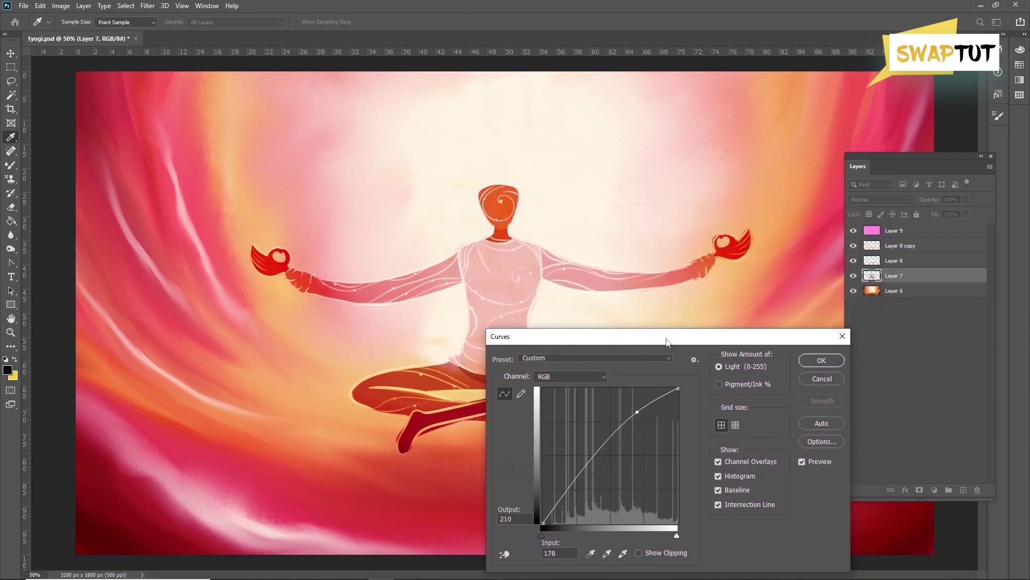
{"action": "left_click", "coordinate": [813, 362]}
{"action": "key", "text": "b"}
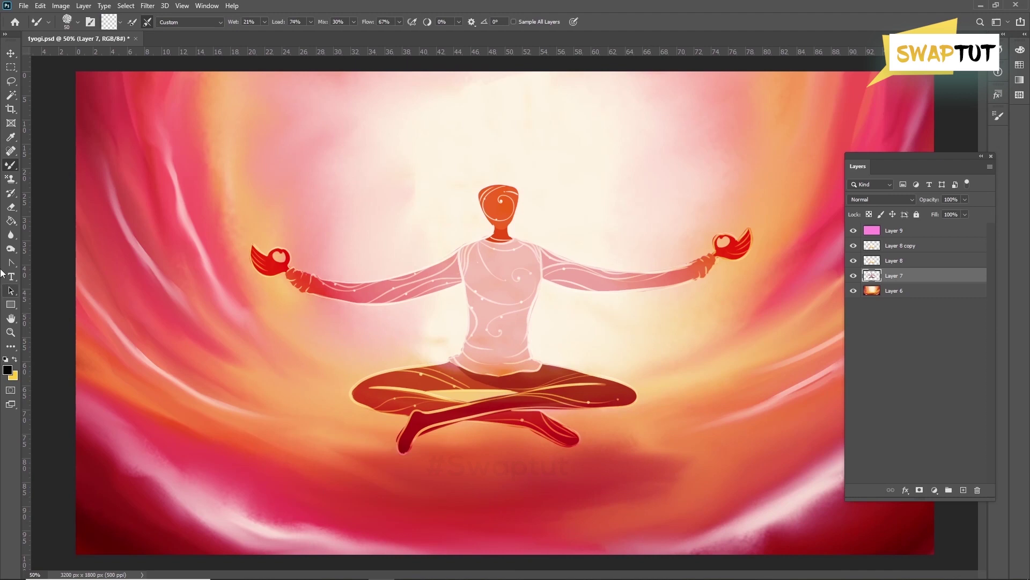
Step: Burn the lower hem of the figure's pink shirt on Layer 7, using the Shadows range at 5% exposure
{"action": "left_click", "coordinate": [10, 249]}
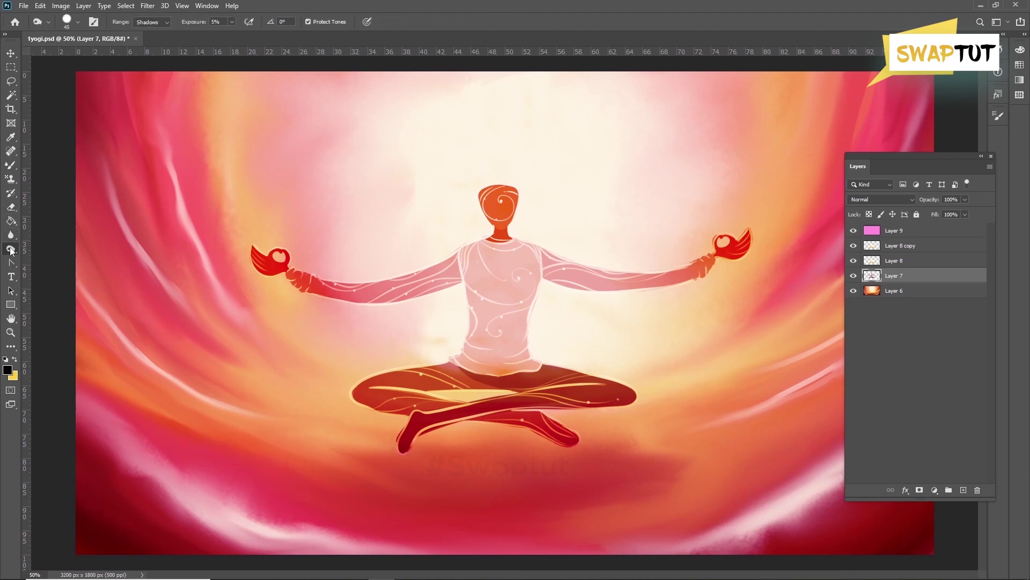
{"action": "key", "text": "bracketright"}
{"action": "key", "text": "bracketright"}
{"action": "key", "text": "bracketright"}
{"action": "key", "text": "bracketright"}
{"action": "key", "text": "bracketright"}
{"action": "key", "text": "bracketright"}
{"action": "key", "text": "bracketright"}
{"action": "key", "text": "bracketright"}
{"action": "key", "text": "bracketright"}
{"action": "key", "text": "bracketright"}
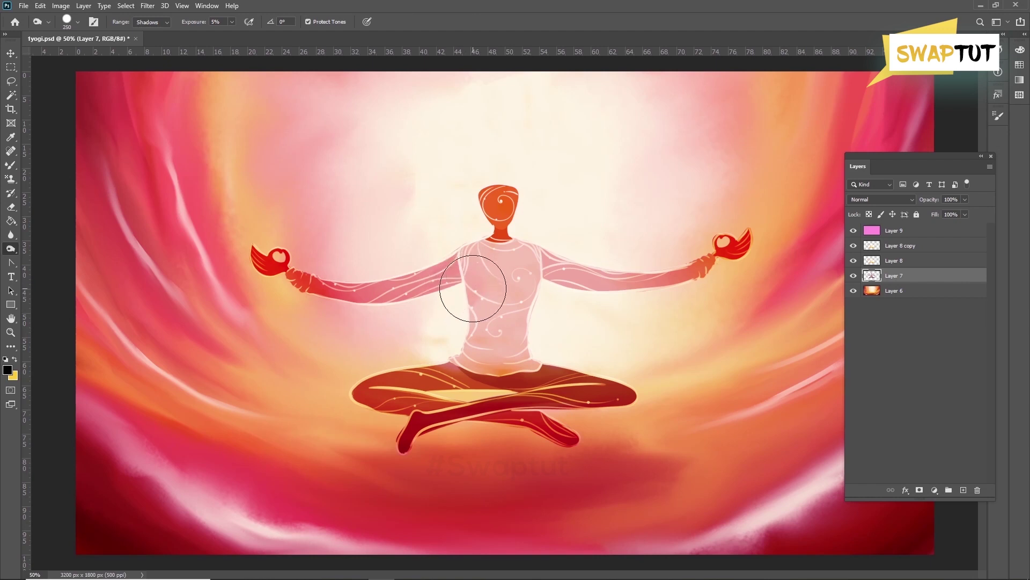
{"action": "key", "text": "bracketleft"}
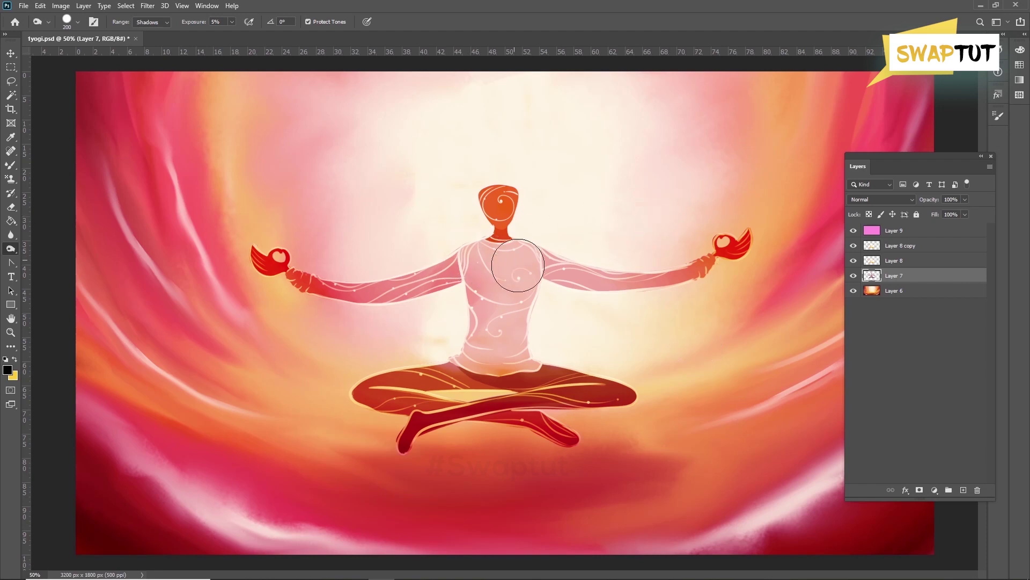
{"action": "key", "text": "bracketleft"}
{"action": "key", "text": "bracketleft"}
{"action": "key", "text": "bracketleft"}
{"action": "key", "text": "bracketleft"}
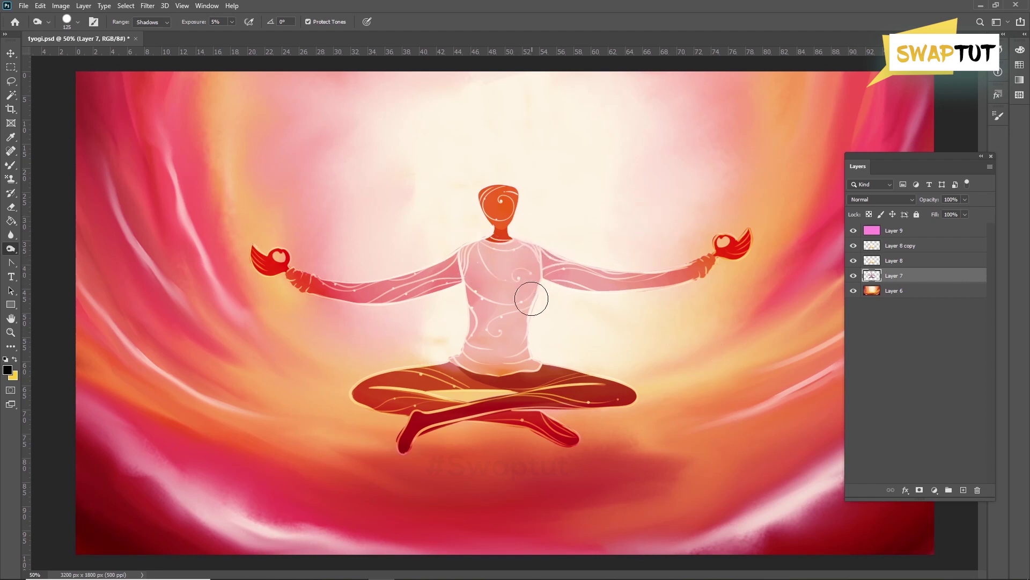
{"action": "key", "text": "bracketleft"}
{"action": "key", "text": "bracketleft"}
{"action": "mouse_move", "coordinate": [488, 354]}
{"action": "left_mouse_down"}
{"action": "mouse_move", "coordinate": [466, 348]}
{"action": "mouse_move", "coordinate": [491, 356]}
{"action": "left_mouse_up"}
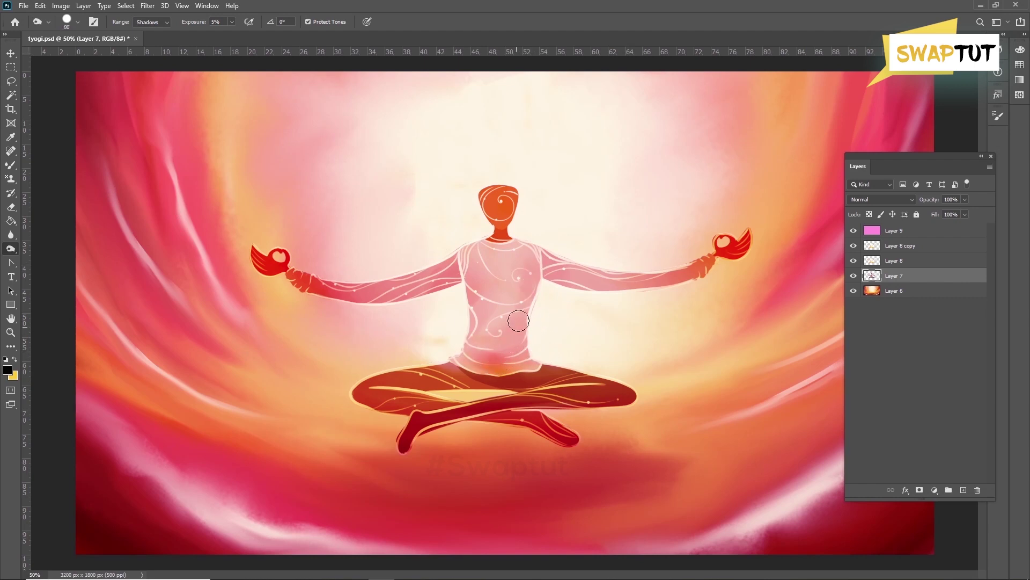
Step: Burn the figure's outstretched sleeves, head and upper chest on Layer 7 to deepen their colour
{"action": "key", "text": "bracketright"}
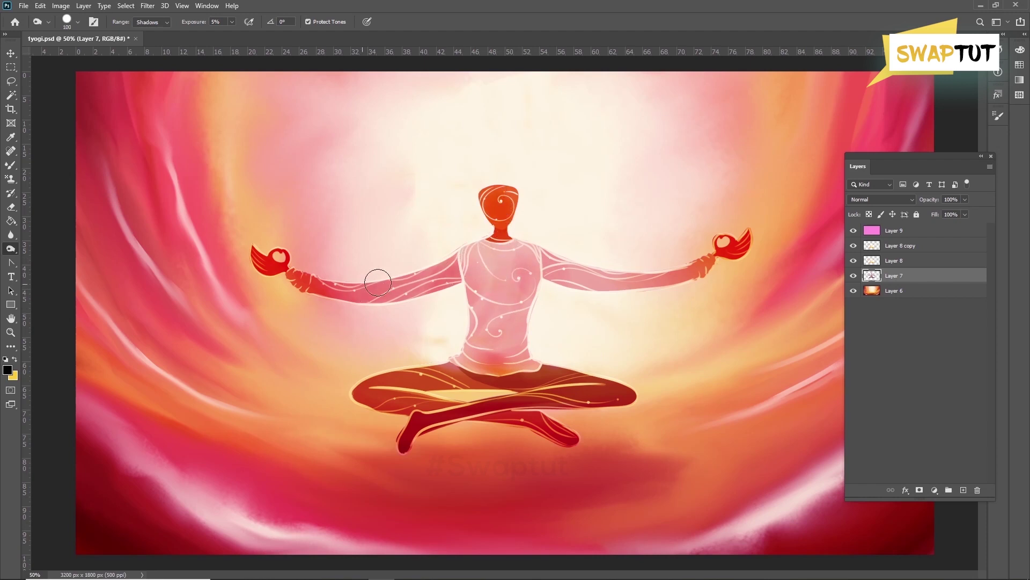
{"action": "key", "text": "bracketleft"}
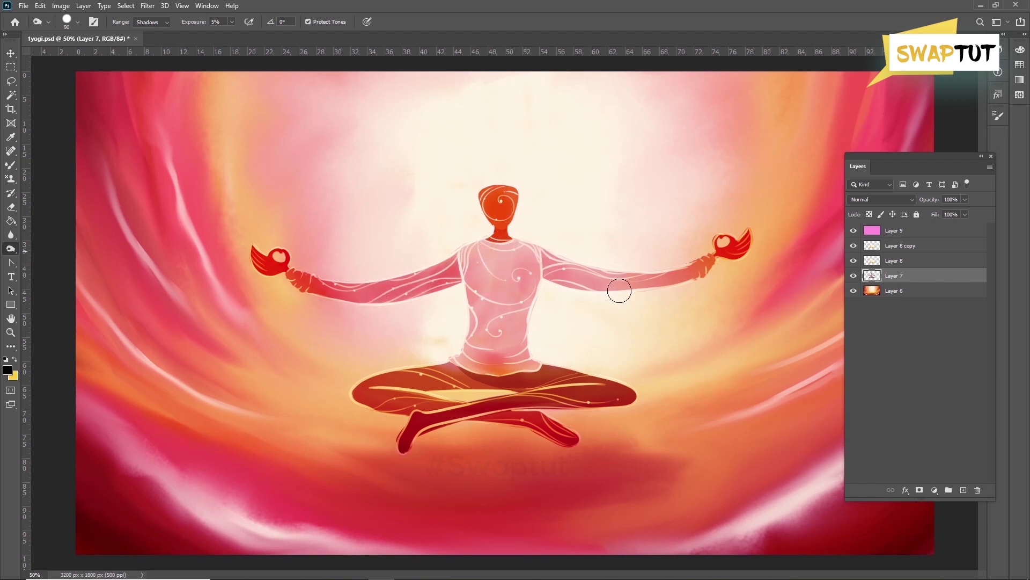
{"action": "key", "text": "bracketright"}
{"action": "key", "text": "bracketright"}
{"action": "key", "text": "bracketright"}
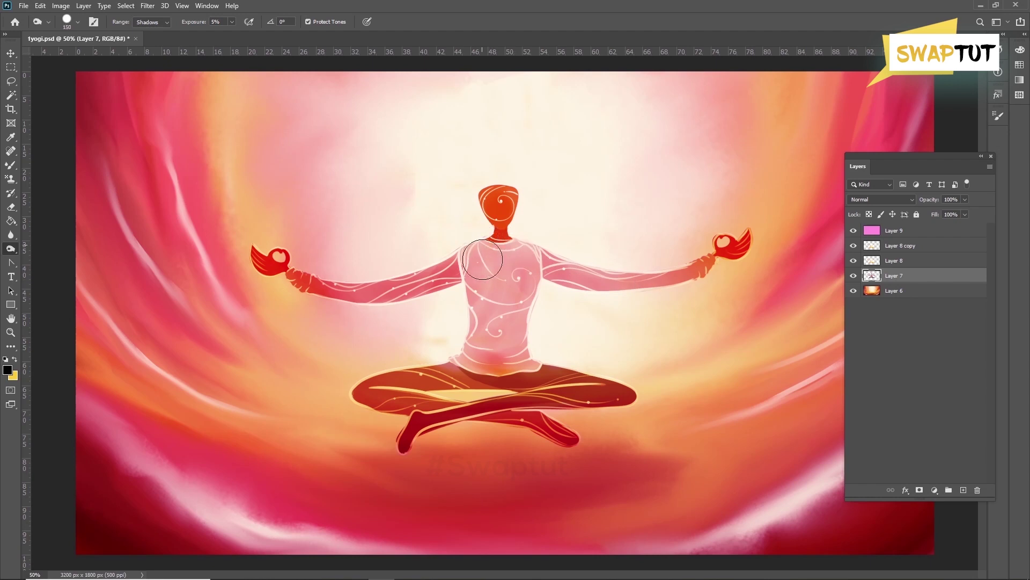
Step: Darken the crossed thighs and the waist area of the figure with further Burn strokes of varying brush size
{"action": "key", "text": "bracketright"}
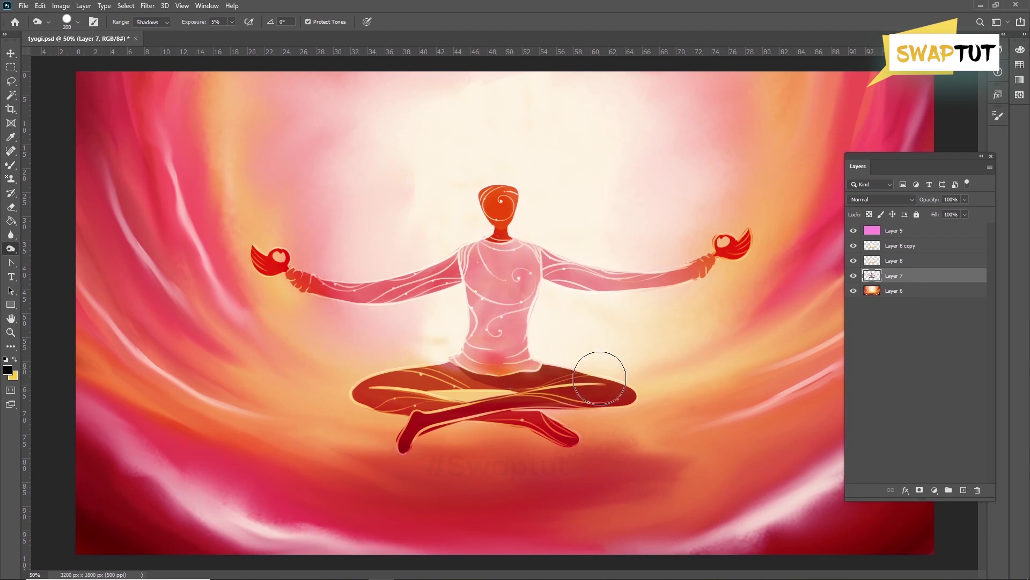
{"action": "mouse_move", "coordinate": [475, 369]}
{"action": "left_mouse_down"}
{"action": "mouse_move", "coordinate": [406, 376]}
{"action": "mouse_move", "coordinate": [436, 374]}
{"action": "mouse_move", "coordinate": [388, 389]}
{"action": "left_mouse_up"}
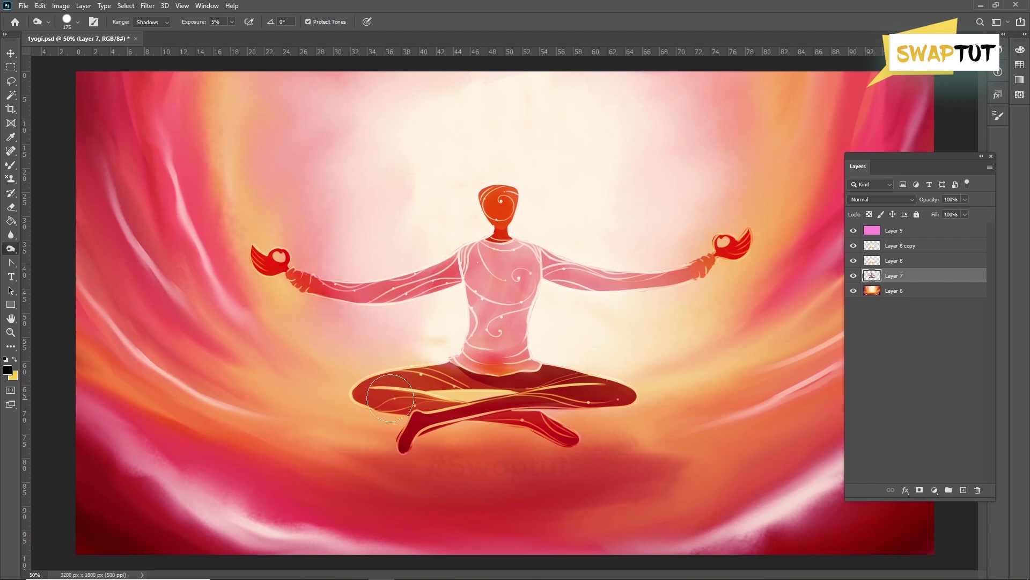
{"action": "key", "text": "bracketleft"}
{"action": "key", "text": "bracketleft"}
{"action": "key", "text": "bracketleft"}
{"action": "key", "text": "bracketright"}
{"action": "key", "text": "bracketright"}
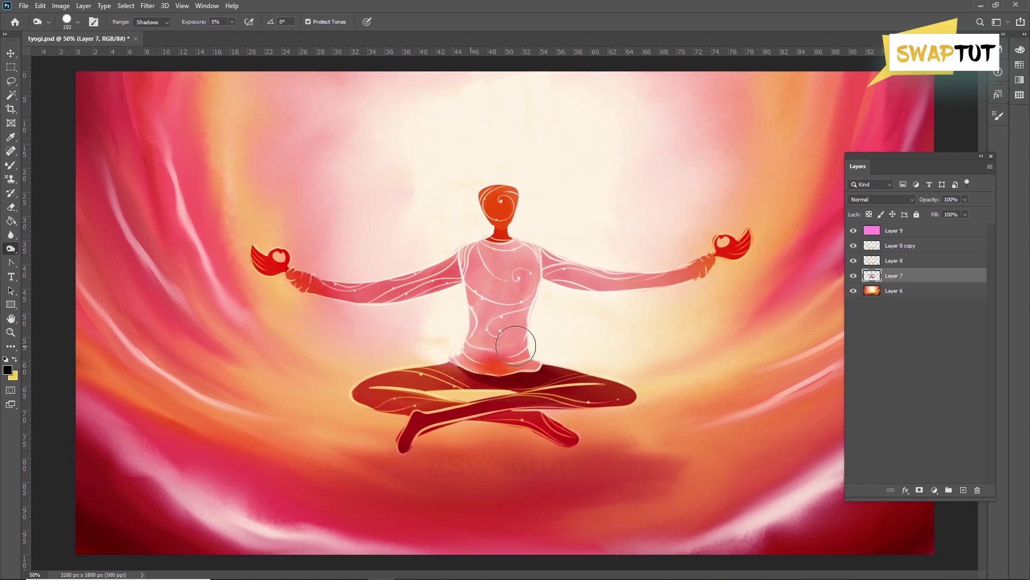
{"action": "key", "text": "bracketleft"}
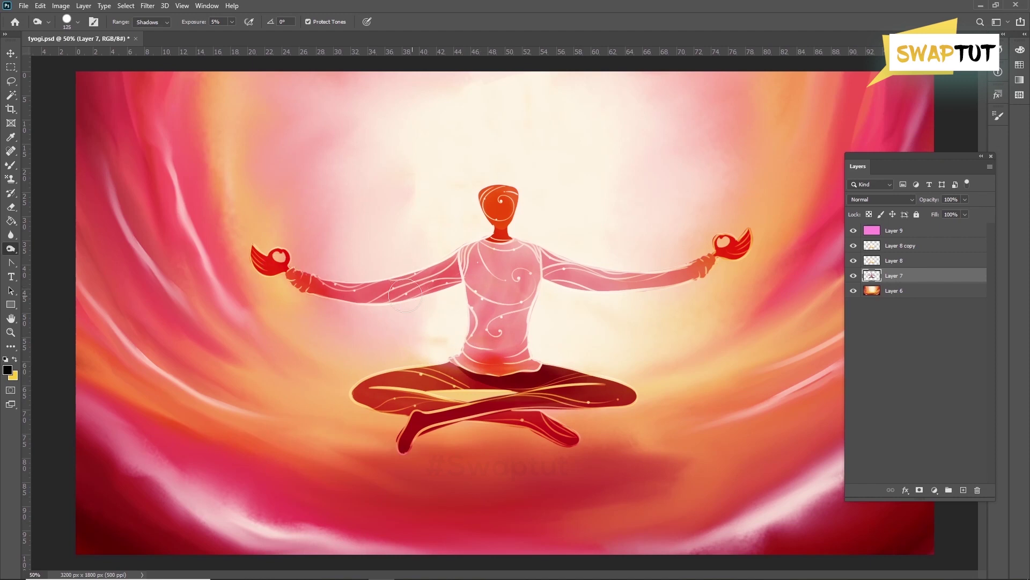
{"action": "key", "text": "bracketright"}
Step: Dodge the figure's head and arms on Layer 7, using the Highlights range at 27% exposure
{"action": "left_click", "coordinate": [15, 252]}
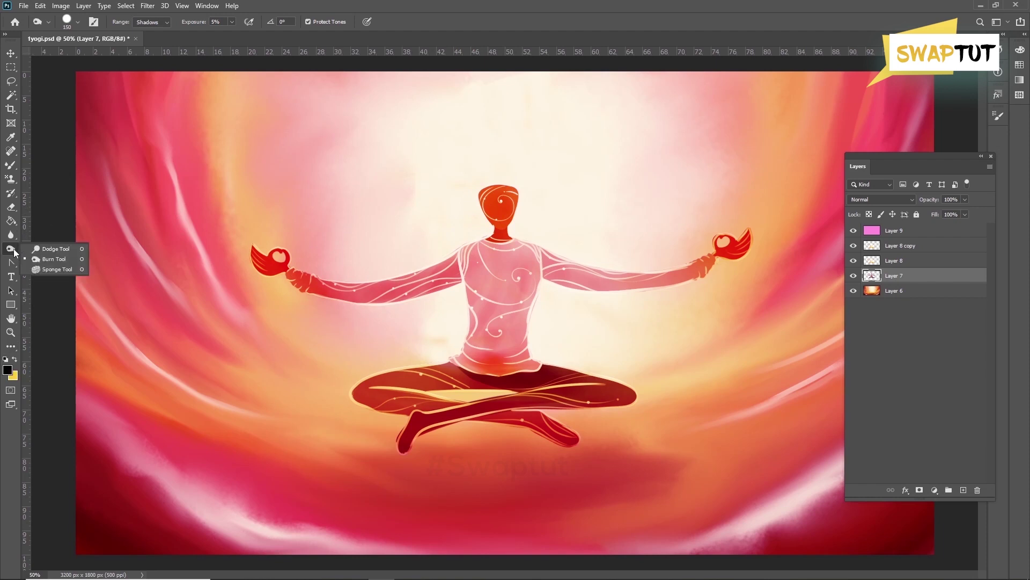
{"action": "left_click", "coordinate": [60, 249]}
{"action": "key", "text": "bracketright"}
{"action": "key", "text": "bracketleft"}
{"action": "mouse_move", "coordinate": [492, 198]}
{"action": "left_mouse_down"}
{"action": "mouse_move", "coordinate": [477, 184]}
{"action": "mouse_move", "coordinate": [500, 203]}
{"action": "mouse_move", "coordinate": [517, 177]}
{"action": "mouse_move", "coordinate": [526, 206]}
{"action": "mouse_move", "coordinate": [518, 215]}
{"action": "mouse_move", "coordinate": [582, 259]}
{"action": "mouse_move", "coordinate": [540, 240]}
{"action": "mouse_move", "coordinate": [623, 277]}
{"action": "mouse_move", "coordinate": [546, 246]}
{"action": "mouse_move", "coordinate": [652, 278]}
{"action": "mouse_move", "coordinate": [599, 266]}
{"action": "mouse_move", "coordinate": [660, 275]}
{"action": "mouse_move", "coordinate": [723, 262]}
{"action": "mouse_move", "coordinate": [729, 247]}
{"action": "mouse_move", "coordinate": [714, 245]}
{"action": "mouse_move", "coordinate": [737, 223]}
{"action": "mouse_move", "coordinate": [728, 237]}
{"action": "mouse_move", "coordinate": [646, 266]}
{"action": "mouse_move", "coordinate": [752, 230]}
{"action": "mouse_move", "coordinate": [735, 261]}
{"action": "mouse_move", "coordinate": [756, 230]}
{"action": "mouse_move", "coordinate": [704, 268]}
{"action": "left_mouse_up"}
{"action": "key", "text": "bracketleft"}
{"action": "key", "text": "bracketleft"}
{"action": "key", "text": "bracketleft"}
{"action": "key", "text": "bracketright"}
{"action": "key", "text": "bracketright"}
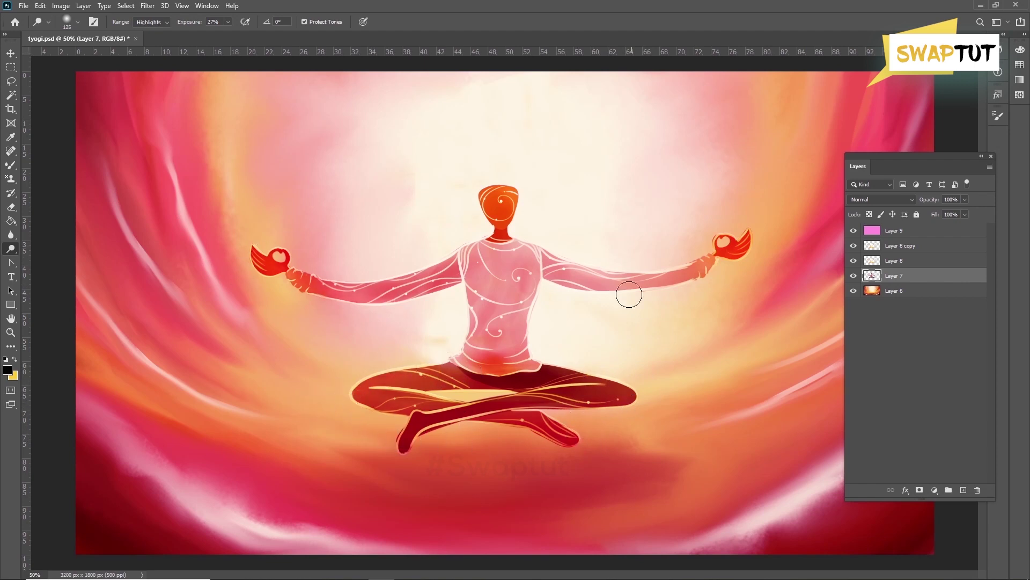
Step: Duplicate Layer 7 and add a Drop Shadow effect to the original Layer 7
{"action": "key", "text": "ctrl+minus"}
{"action": "left_click", "coordinate": [919, 320]}
{"action": "left_click", "coordinate": [898, 278]}
{"action": "key", "text": "ctrl+j"}
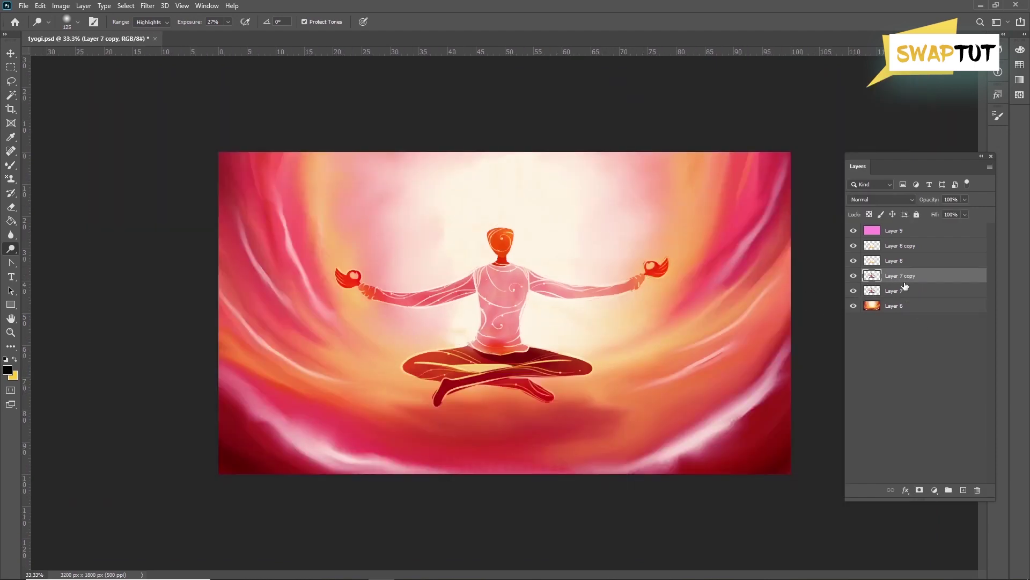
{"action": "left_click", "coordinate": [907, 290]}
{"action": "left_click", "coordinate": [906, 490]}
{"action": "left_click", "coordinate": [932, 482]}
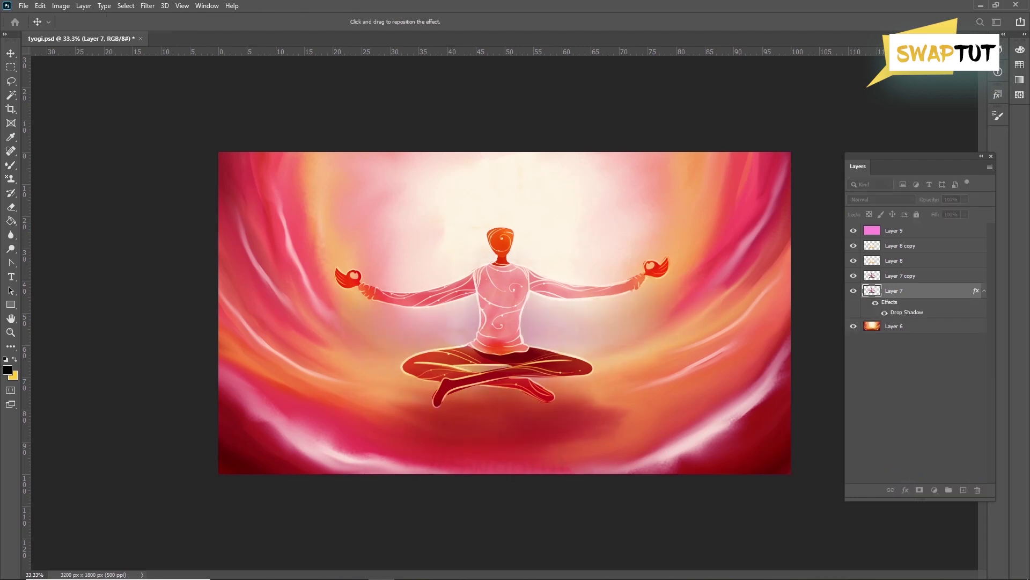
Step: Give the figure's drop shadow Normal blending and a bright yellow colour
{"action": "left_click_drag", "start_coordinate": [424, 577], "coordinate": [708, 281]}
{"action": "left_click", "coordinate": [662, 399]}
{"action": "left_click", "coordinate": [978, 260]}
{"action": "left_click", "coordinate": [846, 325]}
{"action": "left_click", "coordinate": [551, 222]}
{"action": "left_click", "coordinate": [849, 267]}
{"action": "left_click_drag", "start_coordinate": [882, 326], "coordinate": [882, 378]}
{"action": "left_click", "coordinate": [978, 261]}
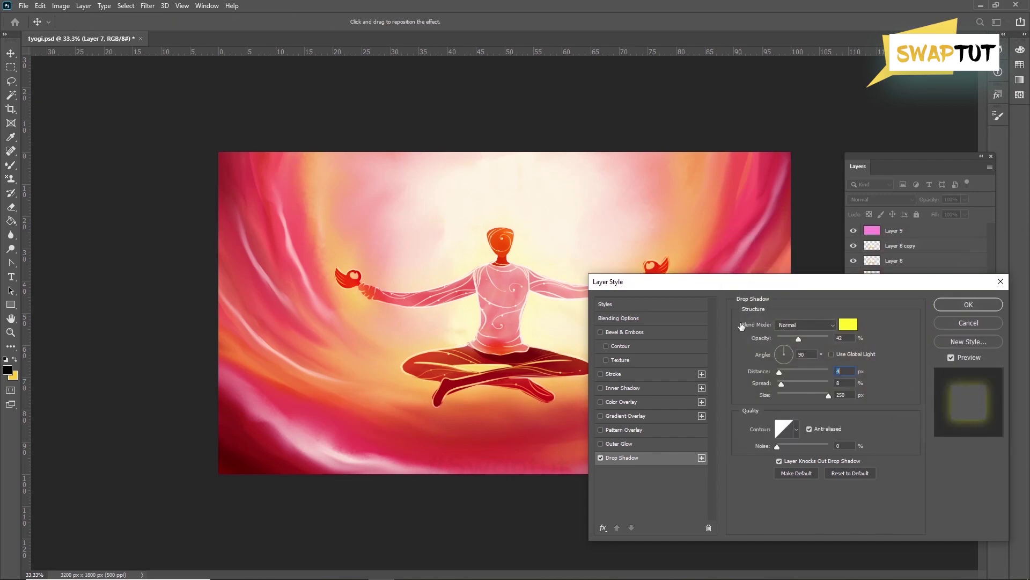
Step: Reduce the drop shadow size to about 76 px, recolour it pale yellow fffeb3, and compare the figure with and without Layer 7
{"action": "left_click_drag", "start_coordinate": [722, 286], "coordinate": [590, 304]}
{"action": "left_click_drag", "start_coordinate": [697, 411], "coordinate": [665, 411]}
{"action": "left_click_drag", "start_coordinate": [649, 301], "coordinate": [772, 265]}
{"action": "left_click_drag", "start_coordinate": [783, 380], "coordinate": [791, 378]}
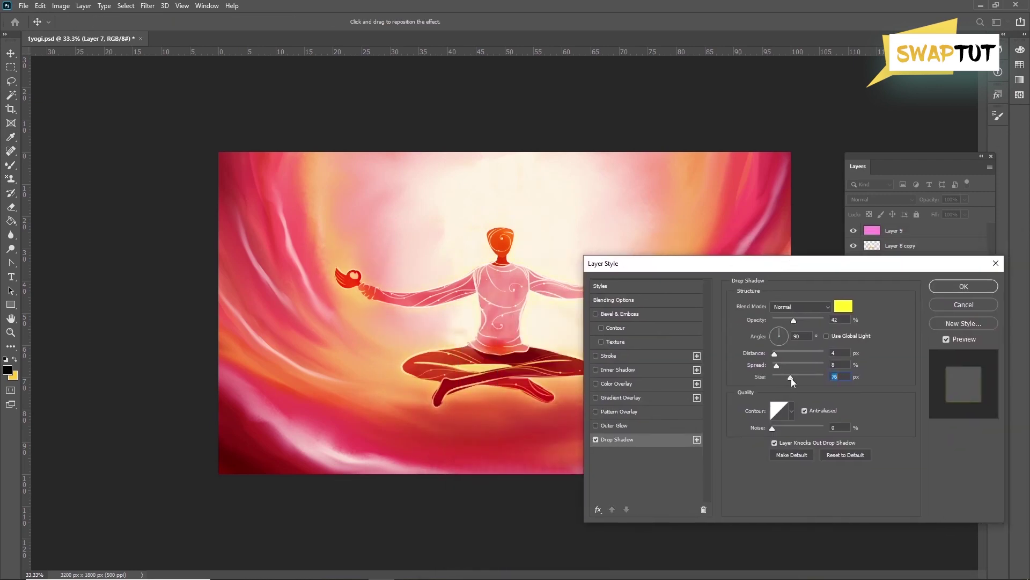
{"action": "left_click", "coordinate": [843, 306]}
{"action": "left_click_drag", "start_coordinate": [813, 281], "coordinate": [774, 262]}
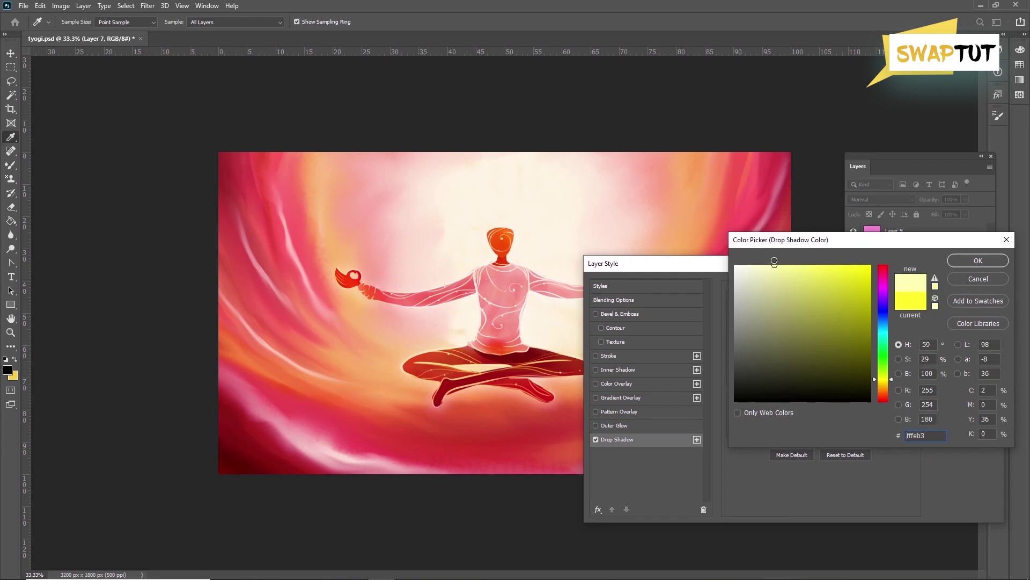
{"action": "left_click", "coordinate": [965, 262]}
{"action": "left_click", "coordinate": [949, 289]}
{"action": "left_click", "coordinate": [854, 291]}
{"action": "left_click", "coordinate": [853, 290]}
{"action": "left_click", "coordinate": [853, 291]}
{"action": "left_click", "coordinate": [853, 291]}
Step: Paint thin white wavy strands with small dots across the background on a new layer above Layer 6
{"action": "left_click", "coordinate": [908, 325]}
{"action": "left_click", "coordinate": [963, 490]}
{"action": "left_click", "coordinate": [9, 369]}
{"action": "left_click", "coordinate": [736, 265]}
{"action": "left_click", "coordinate": [977, 260]}
{"action": "left_click", "coordinate": [10, 165]}
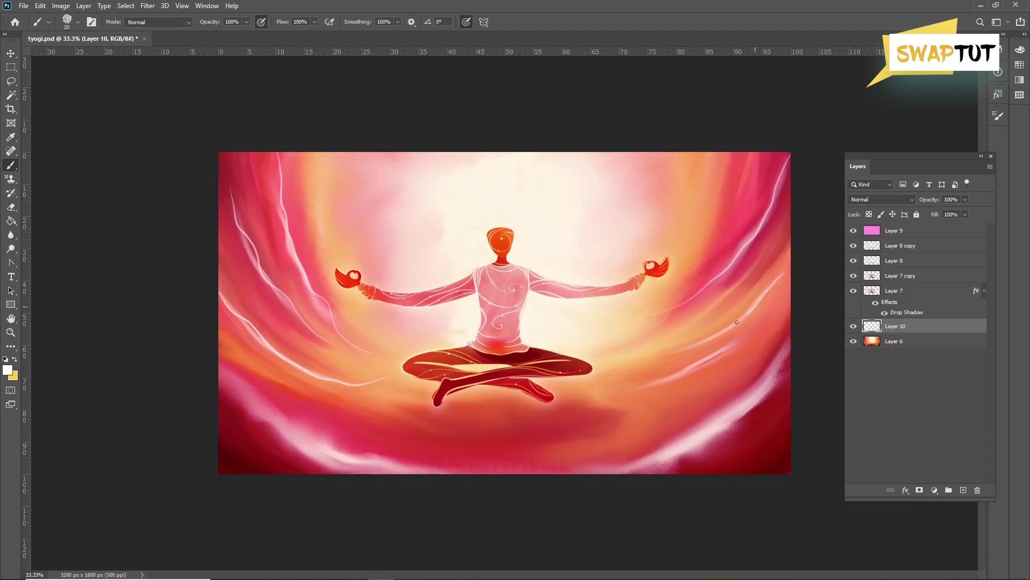
{"action": "left_click_drag", "start_coordinate": [509, 439], "coordinate": [799, 441]}
{"action": "key", "text": "ctrl+plus"}
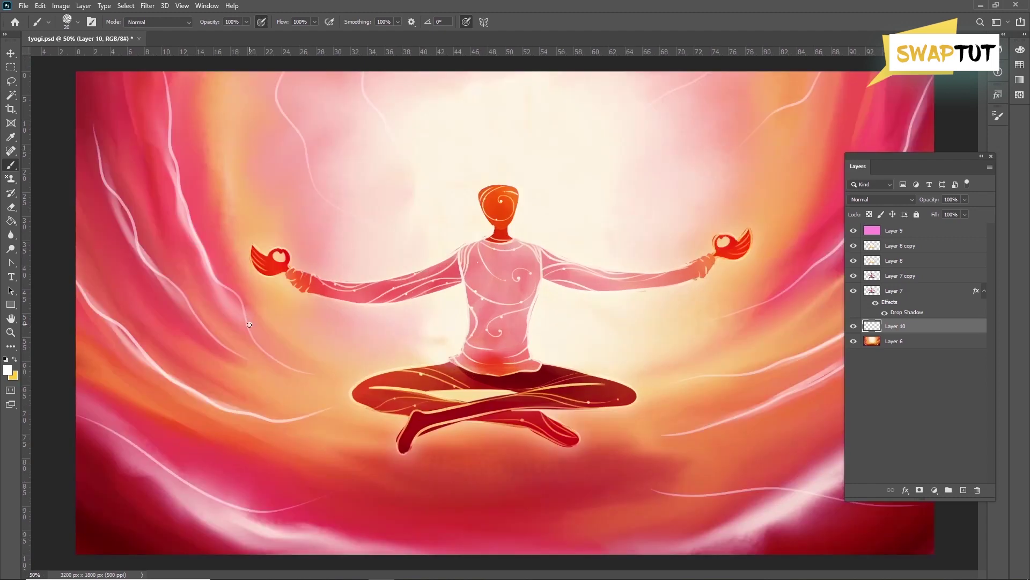
{"action": "key", "text": "ctrl+minus"}
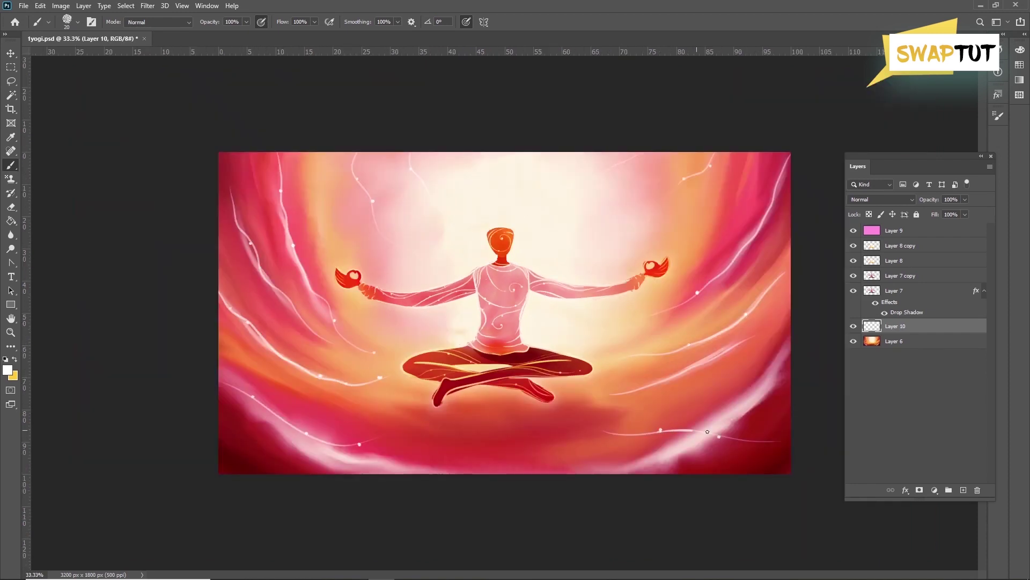
Step: Add another layer directly above Layer 6 and paint a dark red shadow beneath the floating figure
{"action": "left_click", "coordinate": [895, 342]}
{"action": "left_click", "coordinate": [963, 490]}
{"action": "left_click", "coordinate": [15, 377]}
{"action": "left_click", "coordinate": [231, 463]}
{"action": "left_click", "coordinate": [975, 262]}
{"action": "key", "text": "ctrl+z"}
{"action": "left_click", "coordinate": [14, 359]}
{"action": "mouse_move", "coordinate": [421, 427]}
{"action": "left_mouse_down"}
{"action": "mouse_move", "coordinate": [446, 413]}
{"action": "mouse_move", "coordinate": [435, 444]}
{"action": "mouse_move", "coordinate": [552, 427]}
{"action": "left_mouse_up"}
Step: Merge the dark red shadow layer into Layer 6 and blend the shadow with the Mixer Brush
{"action": "right_click", "coordinate": [10, 165]}
{"action": "left_click", "coordinate": [48, 197]}
{"action": "left_click", "coordinate": [927, 349], "text": "shift"}
{"action": "key", "text": "ctrl+e"}
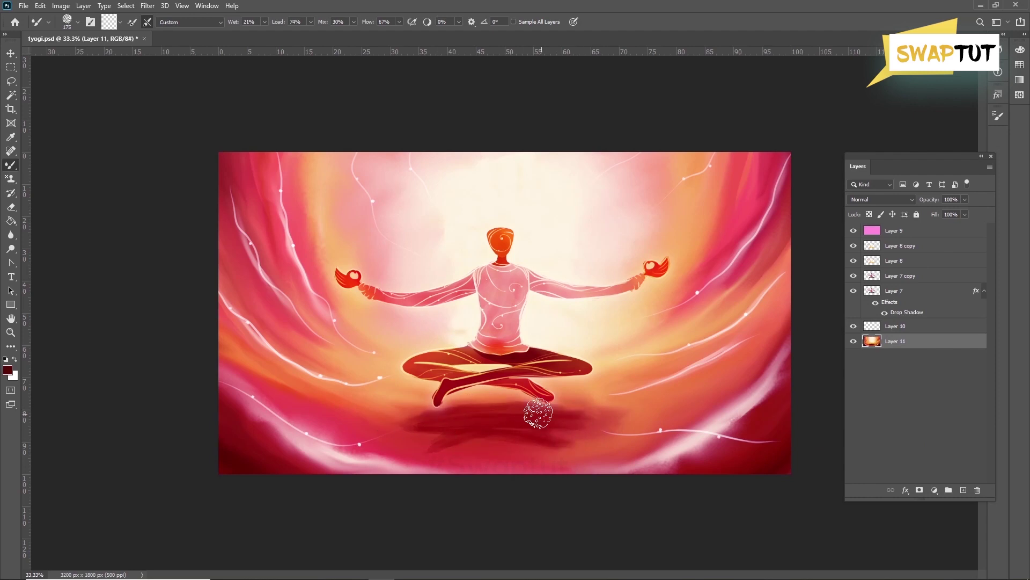
{"action": "mouse_move", "coordinate": [553, 409]}
{"action": "left_mouse_down"}
{"action": "mouse_move", "coordinate": [404, 416]}
{"action": "mouse_move", "coordinate": [426, 439]}
{"action": "mouse_move", "coordinate": [479, 426]}
{"action": "mouse_move", "coordinate": [427, 403]}
{"action": "left_mouse_up"}
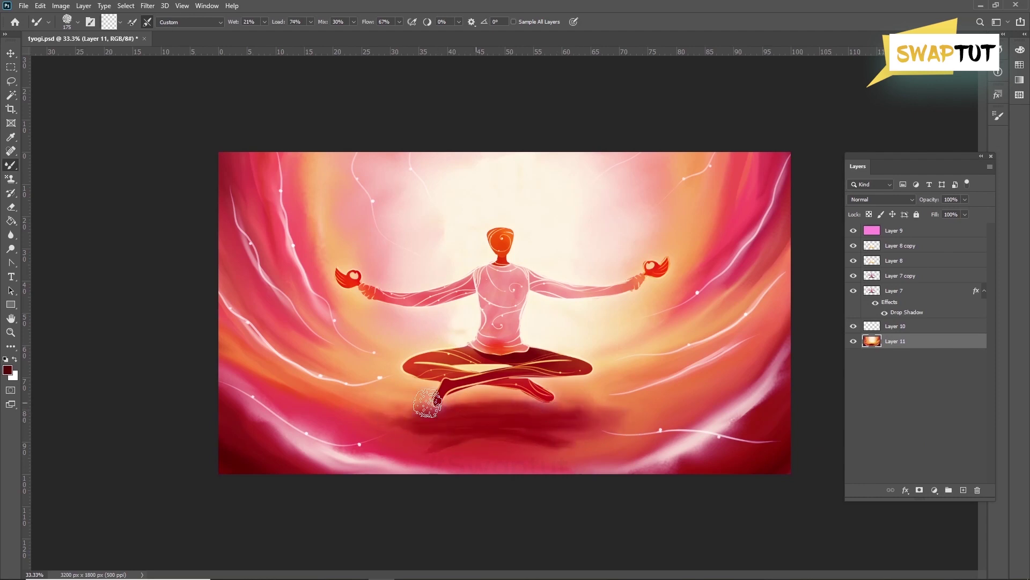
Step: Add a new layer above Layer 8 copy and place a radial paint-symmetry guide centred on the figure's head
{"action": "left_click", "coordinate": [11, 53]}
{"action": "left_click", "coordinate": [913, 244]}
{"action": "left_click", "coordinate": [964, 490]}
{"action": "scroll", "coordinate": [517, 214], "scroll_direction": "up", "scroll_amount": 4}
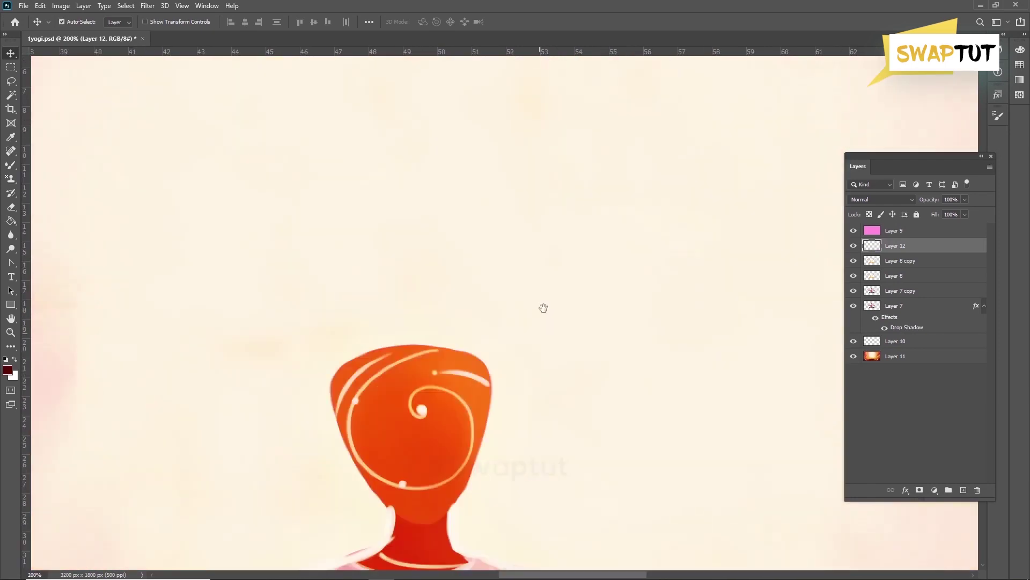
{"action": "left_click_drag", "start_coordinate": [542, 308], "coordinate": [550, 198]}
{"action": "right_click", "coordinate": [11, 165]}
{"action": "left_click", "coordinate": [49, 165]}
{"action": "left_click", "coordinate": [484, 22]}
{"action": "left_click", "coordinate": [508, 153]}
{"action": "left_click", "coordinate": [575, 261]}
{"action": "left_click_drag", "start_coordinate": [468, 359], "coordinate": [453, 21]}
{"action": "key", "text": "Return"}
Step: Paint a fine white radial line motif on the head with a 2 px symmetrical brush, and turn the symmetry off
{"action": "key", "text": "x"}
{"action": "key", "text": "bracketleft"}
{"action": "key", "text": "bracketleft"}
{"action": "key", "text": "bracketleft"}
{"action": "key", "text": "bracketleft"}
{"action": "key", "text": "bracketleft"}
{"action": "key", "text": "bracketleft"}
{"action": "key", "text": "bracketleft"}
{"action": "key", "text": "bracketleft"}
{"action": "key", "text": "bracketleft"}
{"action": "key", "text": "bracketleft"}
{"action": "key", "text": "bracketleft"}
{"action": "key", "text": "bracketleft"}
{"action": "key", "text": "bracketleft"}
{"action": "key", "text": "bracketleft"}
{"action": "key", "text": "bracketleft"}
{"action": "key", "text": "bracketleft"}
{"action": "key", "text": "bracketleft"}
{"action": "left_click_drag", "start_coordinate": [92, 435], "coordinate": [431, 338]}
{"action": "scroll", "coordinate": [416, 336], "scroll_direction": "down", "scroll_amount": 3}
{"action": "left_click", "coordinate": [484, 22]}
{"action": "left_click", "coordinate": [507, 34]}
Step: Apply an Outer Glow to the radial motif layer, duplicate it and enlarge the copy around the head
{"action": "left_click", "coordinate": [906, 489]}
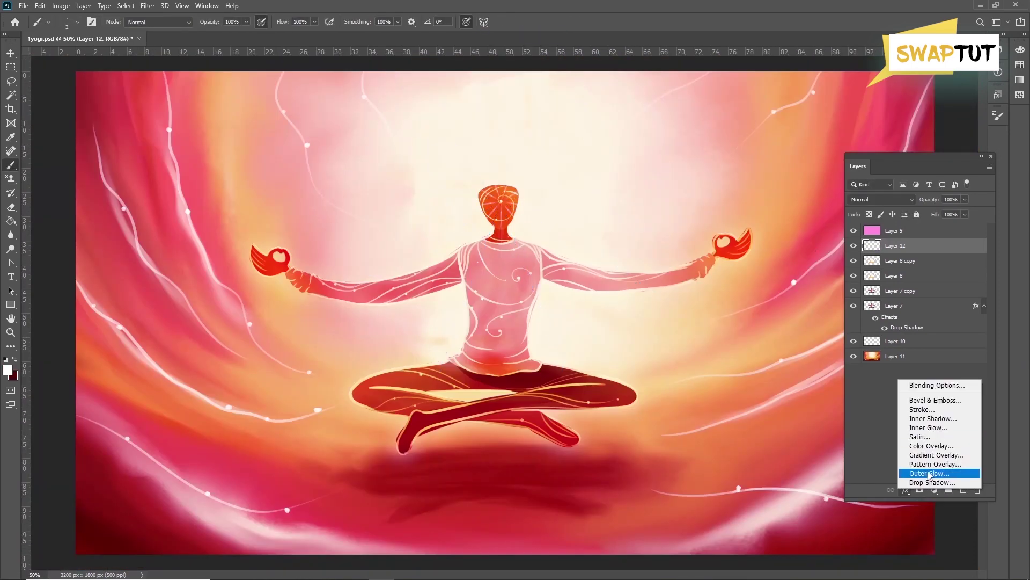
{"action": "left_click", "coordinate": [929, 473]}
{"action": "key", "text": "Return"}
{"action": "key", "text": "ctrl+j"}
{"action": "key", "text": "ctrl+t"}
{"action": "left_click_drag", "start_coordinate": [580, 122], "coordinate": [704, 74]}
{"action": "key", "text": "Return"}
Step: Adjust the glow colour in the enlarged motif copy's layer style and compare the artwork with that layer hidden
{"action": "scroll", "coordinate": [617, 263], "scroll_direction": "down", "scroll_amount": 1}
{"action": "scroll", "coordinate": [616, 262], "scroll_direction": "up", "scroll_amount": 1}
{"action": "left_click", "coordinate": [906, 490]}
{"action": "left_click", "coordinate": [845, 306]}
{"action": "left_click", "coordinate": [977, 260]}
{"action": "left_click", "coordinate": [961, 300]}
{"action": "left_click", "coordinate": [853, 246]}
{"action": "left_click", "coordinate": [853, 246]}
Step: Burn the lower part of the shirt on Layer 7 copy, using the Shadows range at 5% exposure
{"action": "scroll", "coordinate": [569, 329], "scroll_direction": "down", "scroll_amount": 1}
{"action": "left_click", "coordinate": [11, 54]}
{"action": "left_click", "coordinate": [479, 336]}
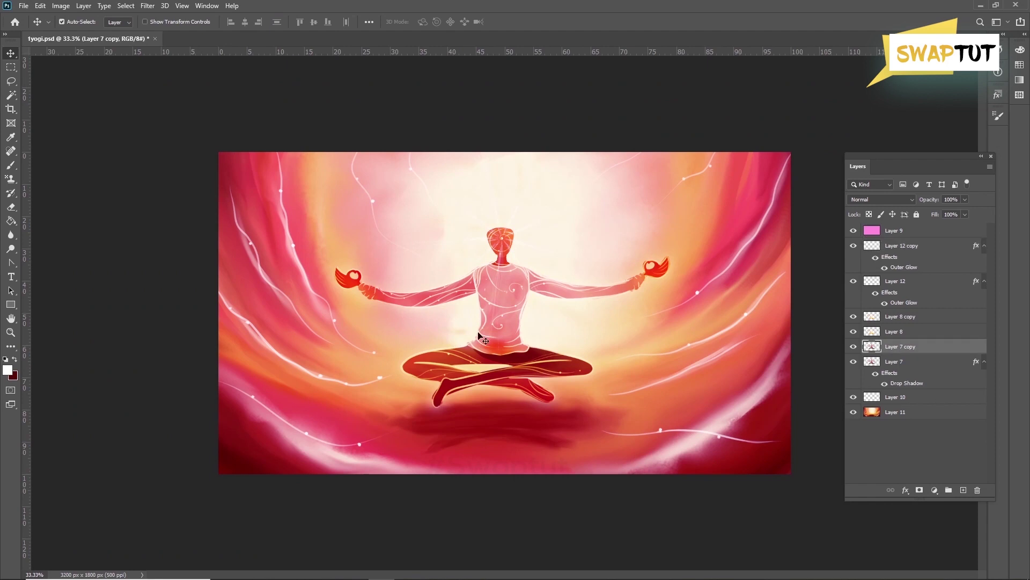
{"action": "key", "text": "o"}
{"action": "key", "text": "bracketright"}
{"action": "key", "text": "bracketright"}
{"action": "key", "text": "bracketright"}
{"action": "key", "text": "bracketright"}
{"action": "left_click_drag", "start_coordinate": [502, 330], "coordinate": [499, 333]}
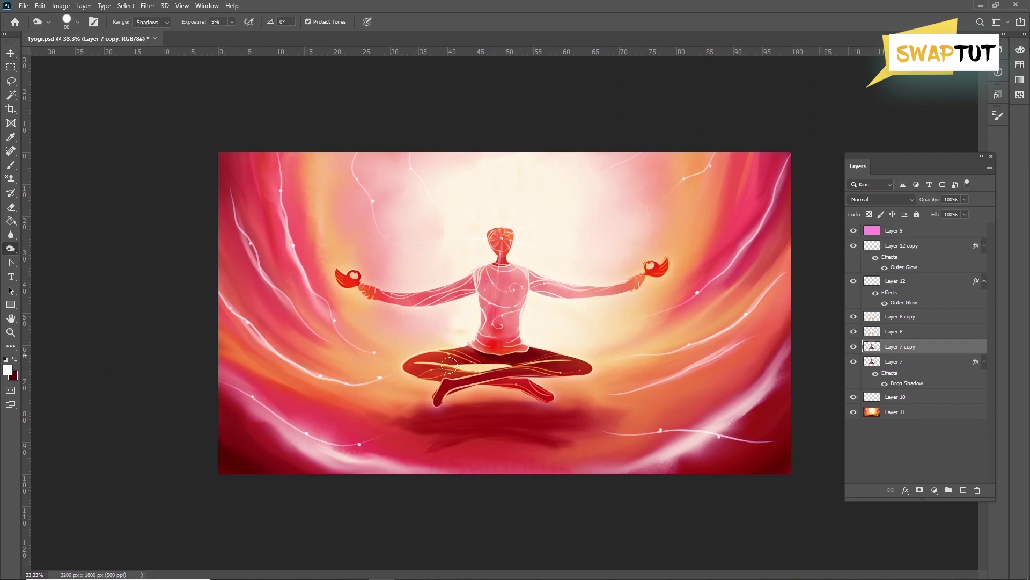
{"action": "key", "text": "alt+comma"}
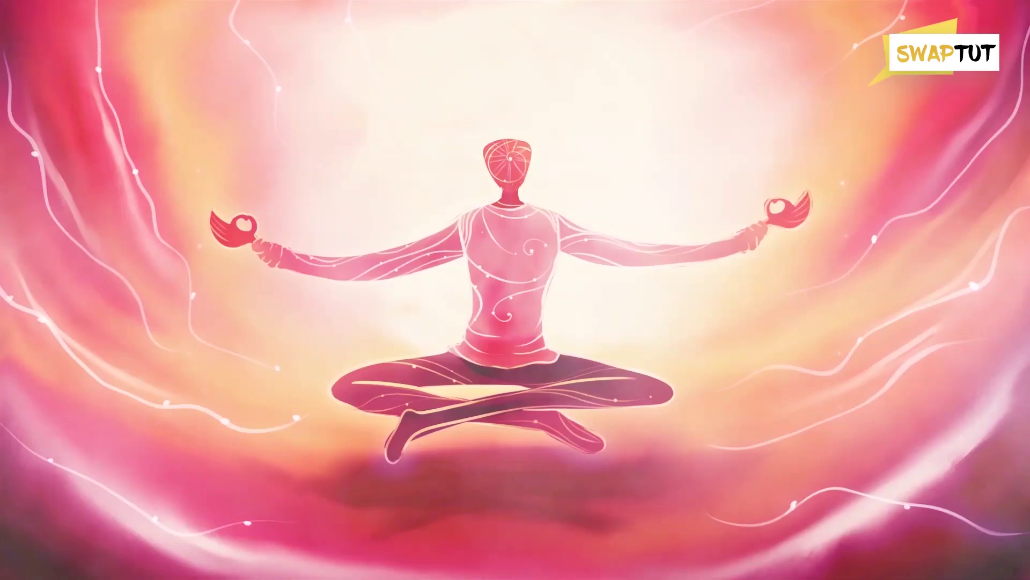